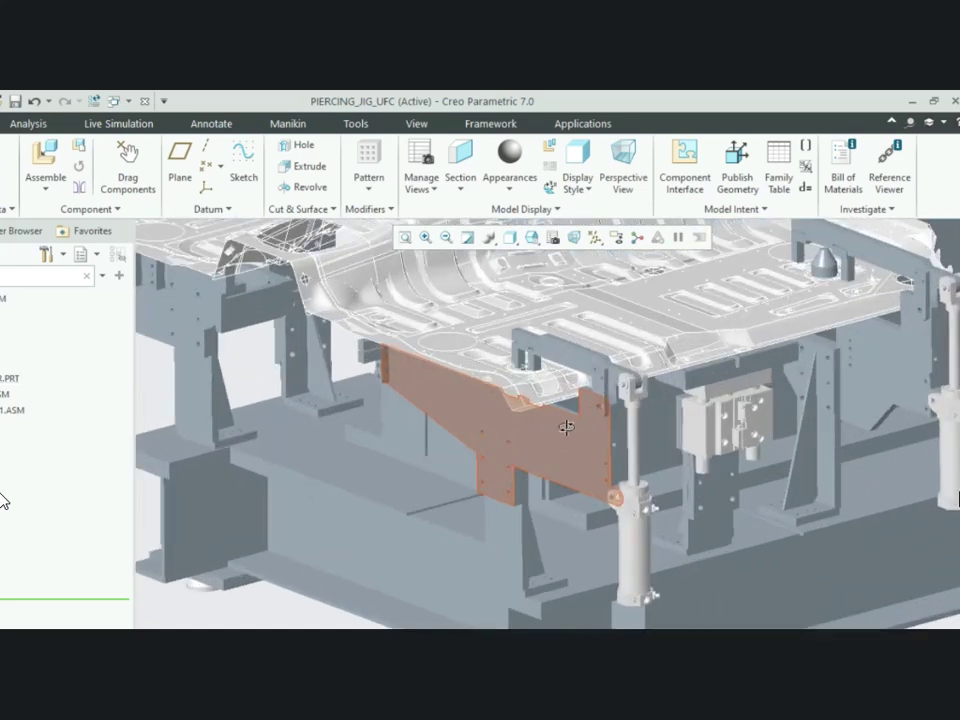
# Examine the overall piercing jig assembly from several sides, including the press frame, the clamps and the loaded sheet panel
pyautogui.scroll(7, 520, 487)
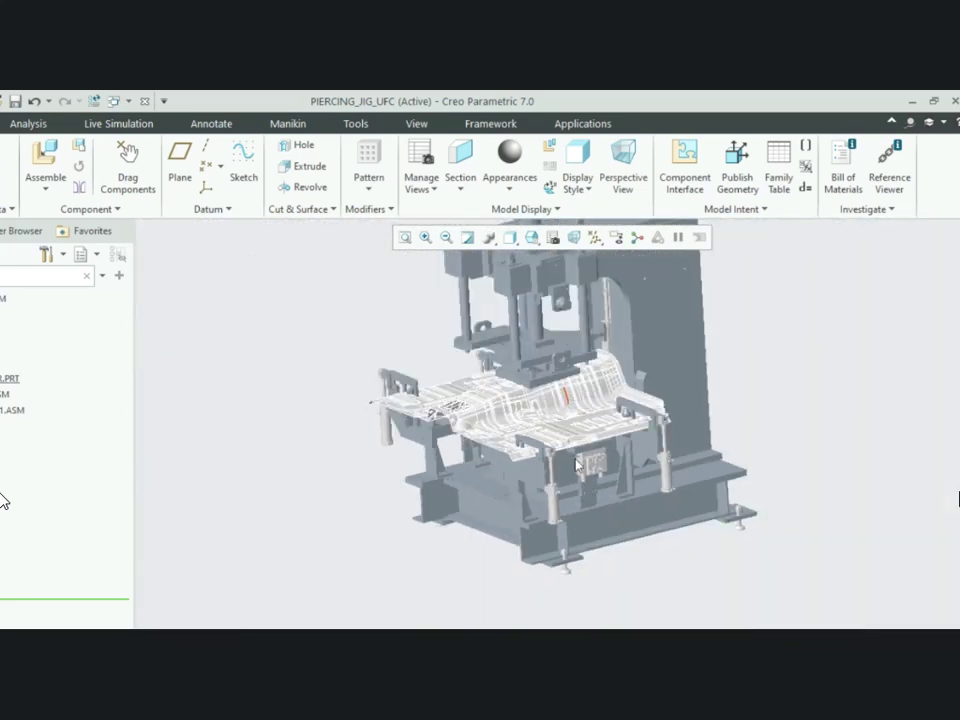
pyautogui.scroll(-2, 580, 408)
pyautogui.moveTo(585, 426); pyautogui.dragTo(724, 422, button='middle')
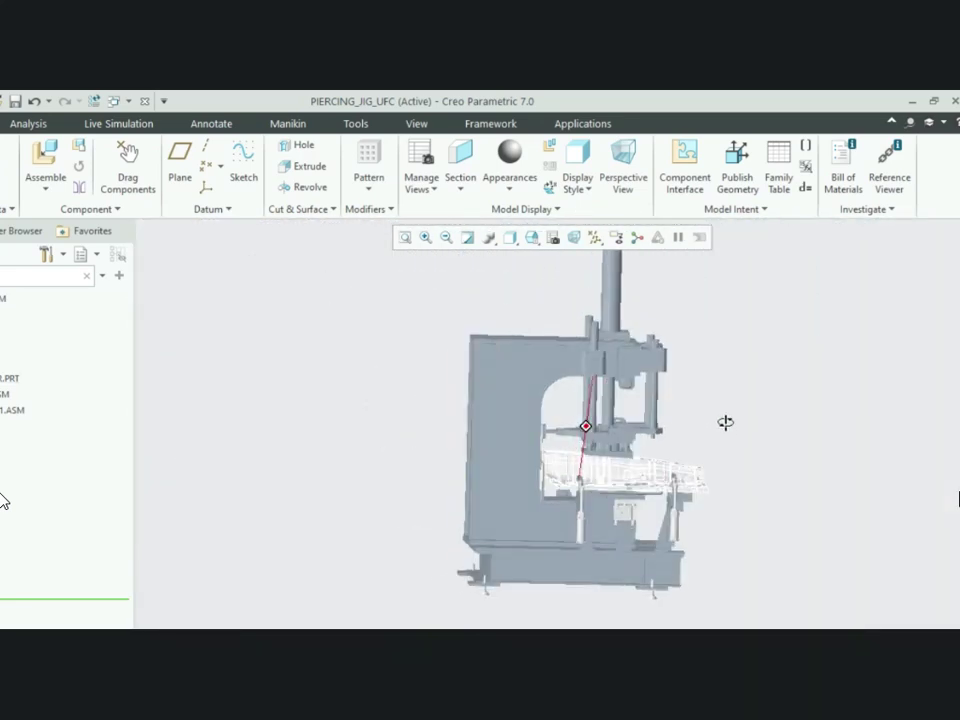
pyautogui.scroll(4, 471, 425)
pyautogui.scroll(-4, 525, 420)
pyautogui.moveTo(500, 409); pyautogui.dragTo(536, 416, button='middle')
pyautogui.scroll(-4, 499, 518)
pyautogui.moveTo(493, 493); pyautogui.dragTo(454, 384, button='middle')
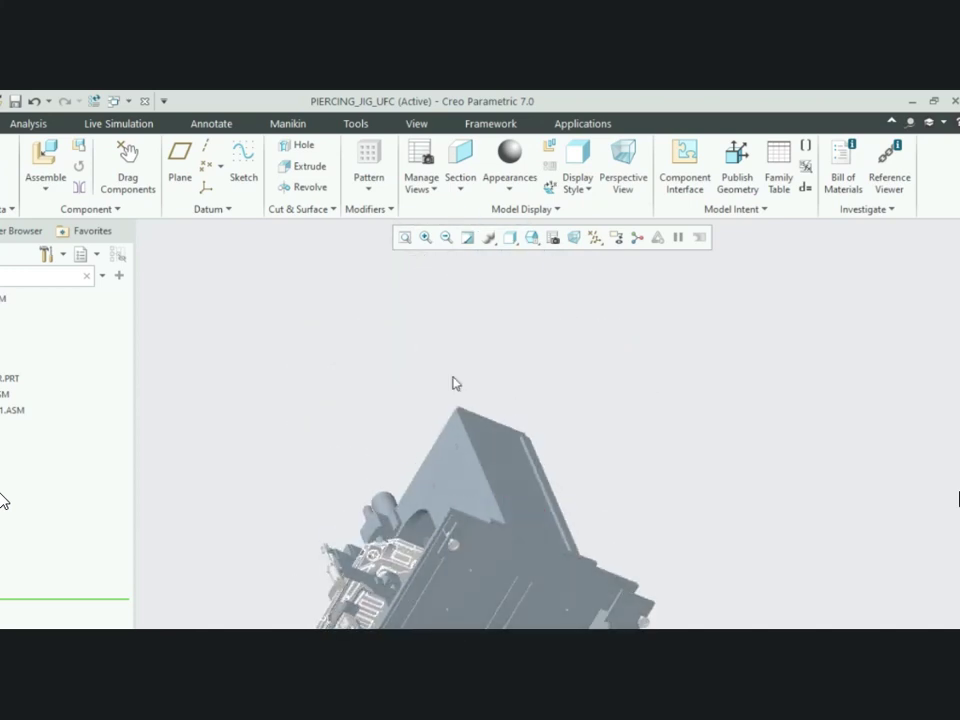
pyautogui.scroll(6, 454, 386)
pyautogui.scroll(-6, 458, 441)
pyautogui.moveTo(475, 468); pyautogui.dragTo(553, 561, button='middle')
pyautogui.scroll(2, 519, 485)
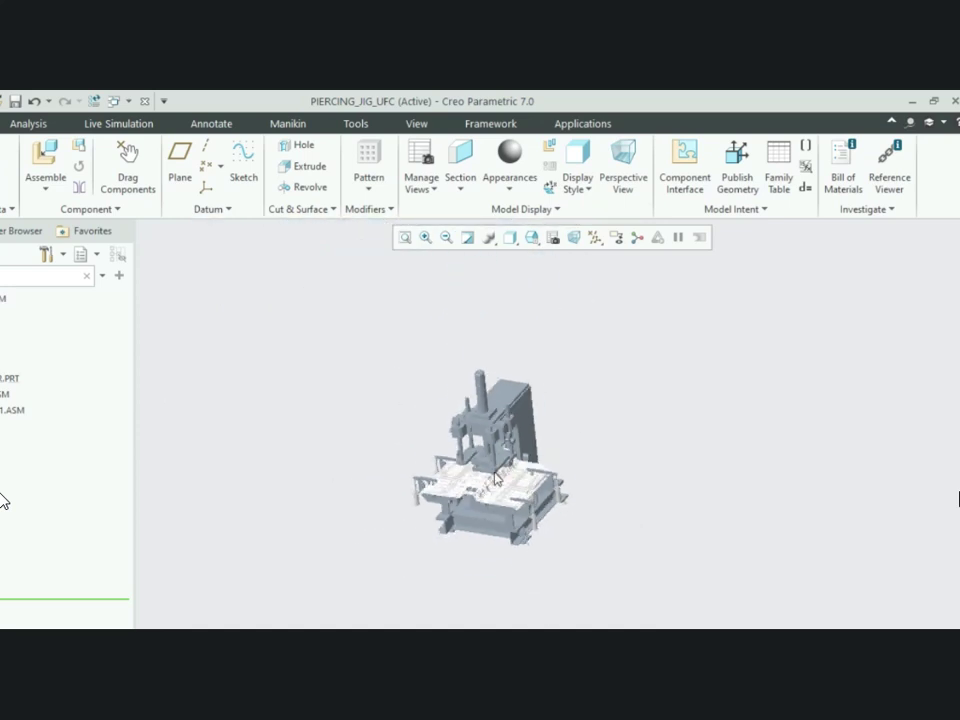
pyautogui.moveTo(518, 454); pyautogui.dragTo(540, 484, button='middle')
pyautogui.scroll(-3, 389, 518)
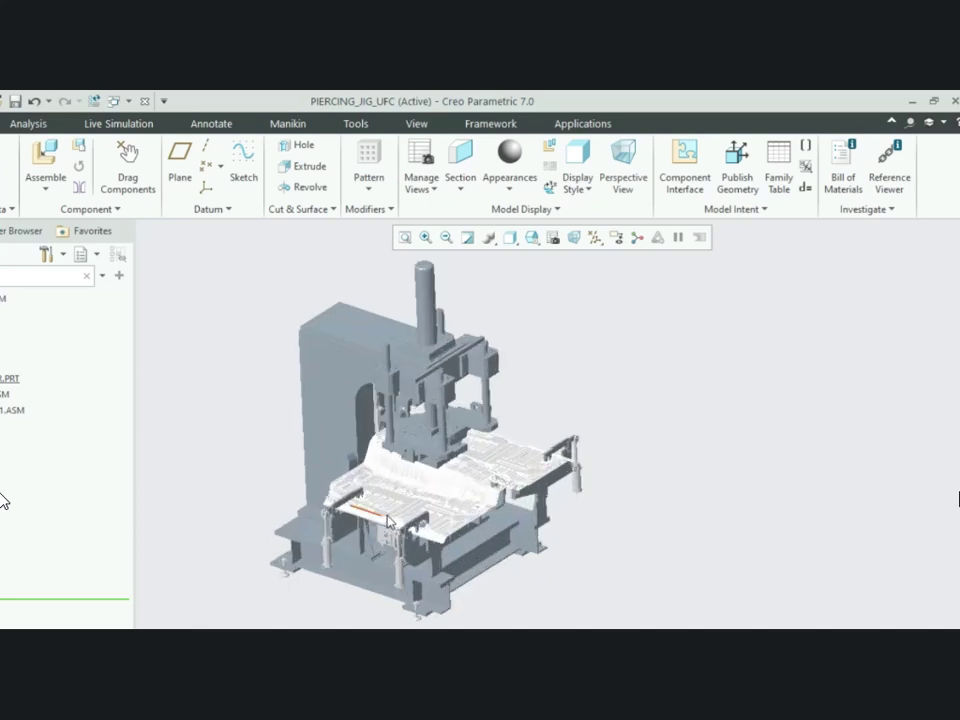
pyautogui.moveTo(437, 508)
pyautogui.mouseDown(button='middle')
pyautogui.moveTo(454, 469)
pyautogui.moveTo(430, 466)
pyautogui.moveTo(409, 478)
pyautogui.moveTo(450, 470)
pyautogui.moveTo(407, 480)
pyautogui.mouseUp(button='middle')
# Inspect the spring-loaded piercing tool plates up close and the clamped sheet panel beneath them
pyautogui.scroll(-8, 455, 477)
pyautogui.scroll(4, 451, 470)
pyautogui.scroll(4, 460, 469)
pyautogui.scroll(-3, 482, 482)
pyautogui.scroll(-6, 553, 505)
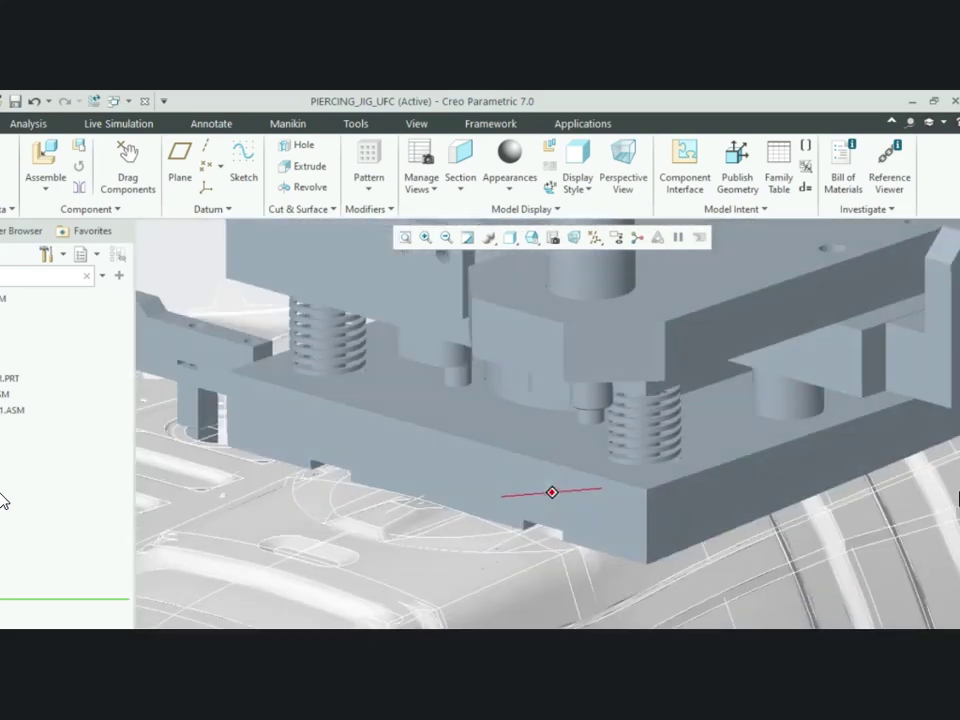
pyautogui.scroll(4, 537, 474)
pyautogui.moveTo(552, 492)
pyautogui.mouseDown(button='middle')
pyautogui.moveTo(529, 456)
pyautogui.moveTo(545, 483)
pyautogui.moveTo(536, 449)
pyautogui.moveTo(512, 472)
pyautogui.moveTo(514, 458)
pyautogui.mouseUp(button='middle')
pyautogui.scroll(-3, 537, 474)
pyautogui.scroll(4, 526, 455)
pyautogui.scroll(5, 525, 455)
pyautogui.scroll(-5, 410, 500)
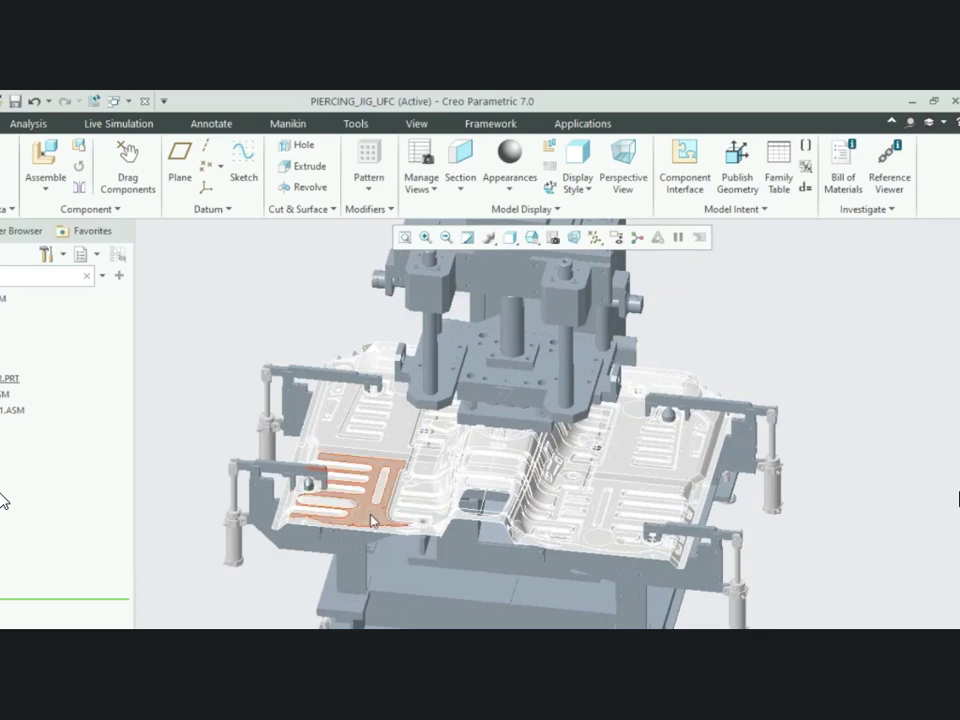
pyautogui.scroll(-5, 370, 515)
# Open the sheet panel part from the assembly in its own window
pyautogui.click(371, 517)
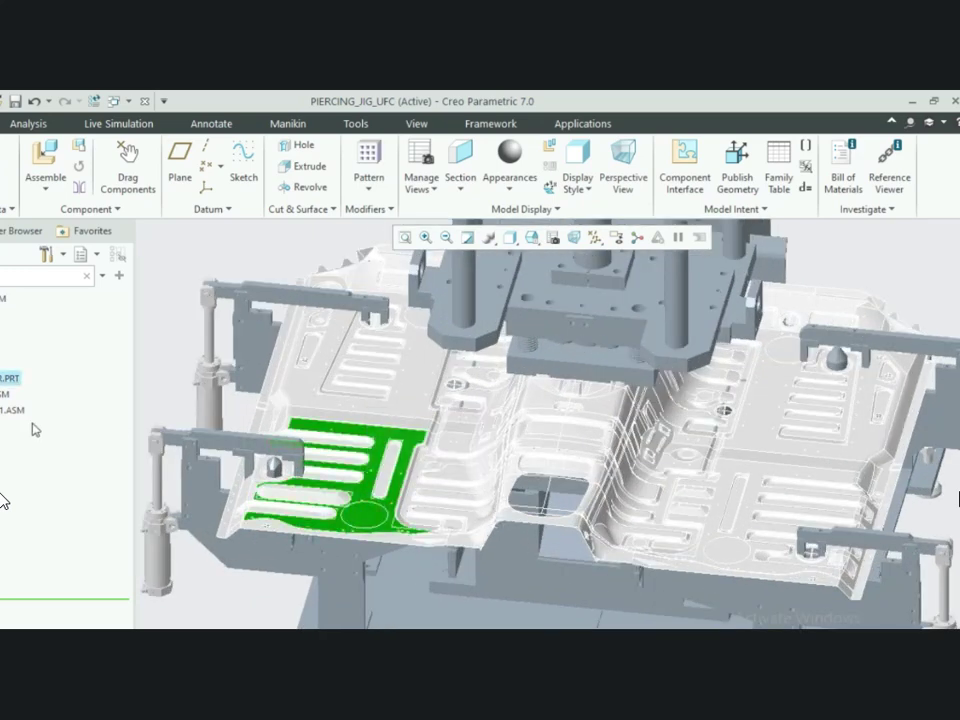
pyautogui.click(5, 379)
pyautogui.click(2, 304)
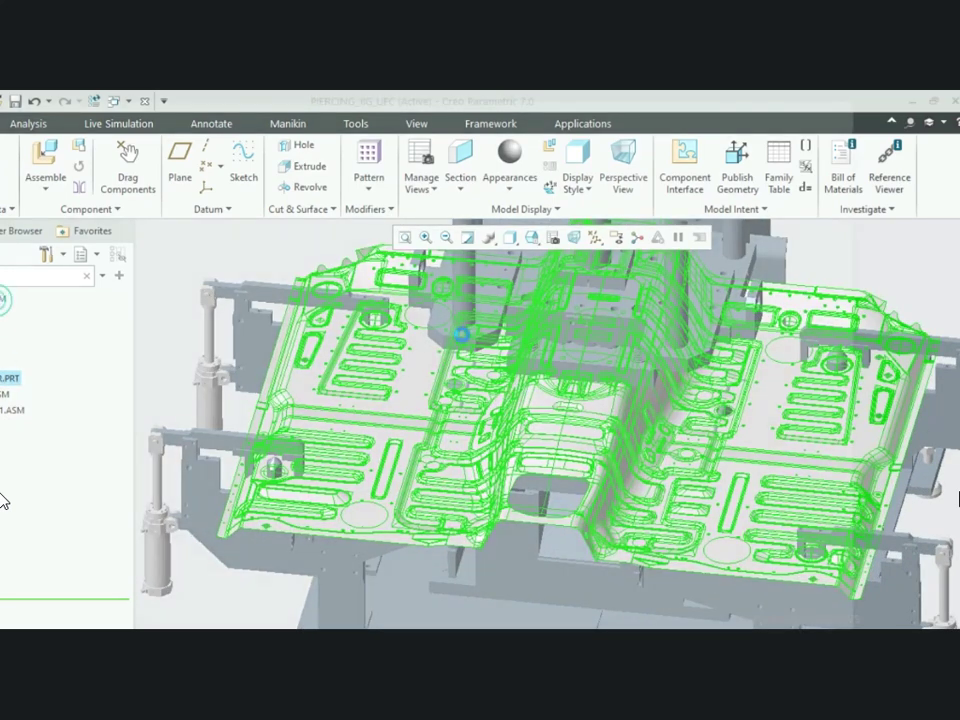
# Examine the large oval pocket and the small square pockets around it at the centre of the floor panel
pyautogui.scroll(-5, 538, 347)
pyautogui.moveTo(583, 437); pyautogui.dragTo(548, 345, button='middle')
pyautogui.scroll(-5, 549, 335)
pyautogui.scroll(3, 527, 449)
pyautogui.scroll(-3, 533, 460)
pyautogui.moveTo(535, 463)
pyautogui.mouseDown(button='middle')
pyautogui.moveTo(512, 446)
pyautogui.moveTo(518, 458)
pyautogui.moveTo(450, 452)
pyautogui.moveTo(495, 467)
pyautogui.mouseUp(button='middle')
pyautogui.scroll(-3, 519, 422)
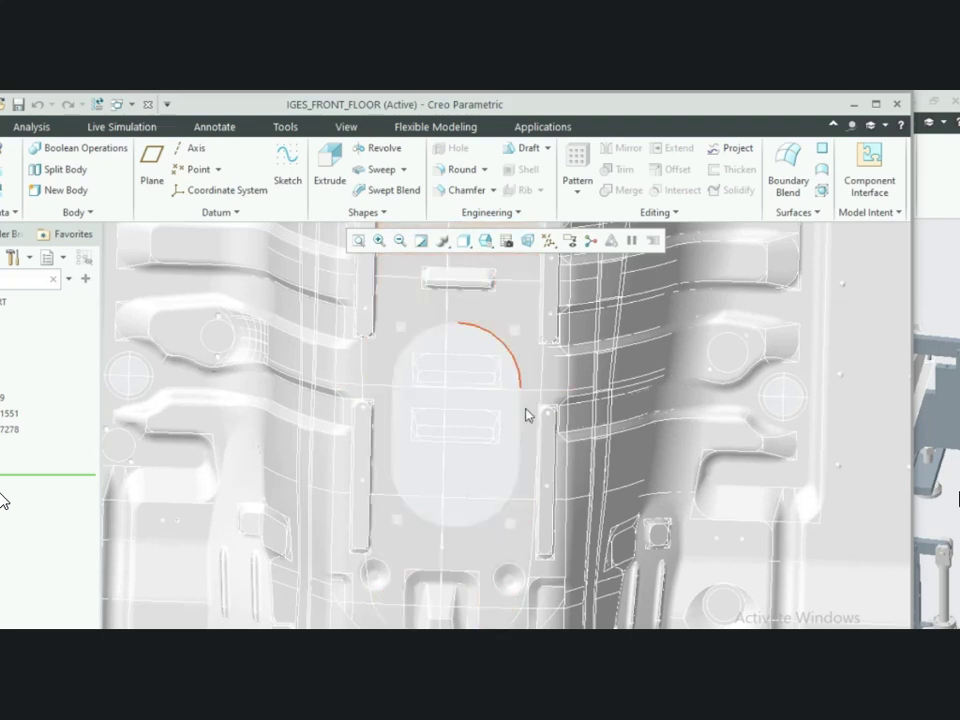
pyautogui.scroll(2, 485, 506)
pyautogui.scroll(2, 477, 492)
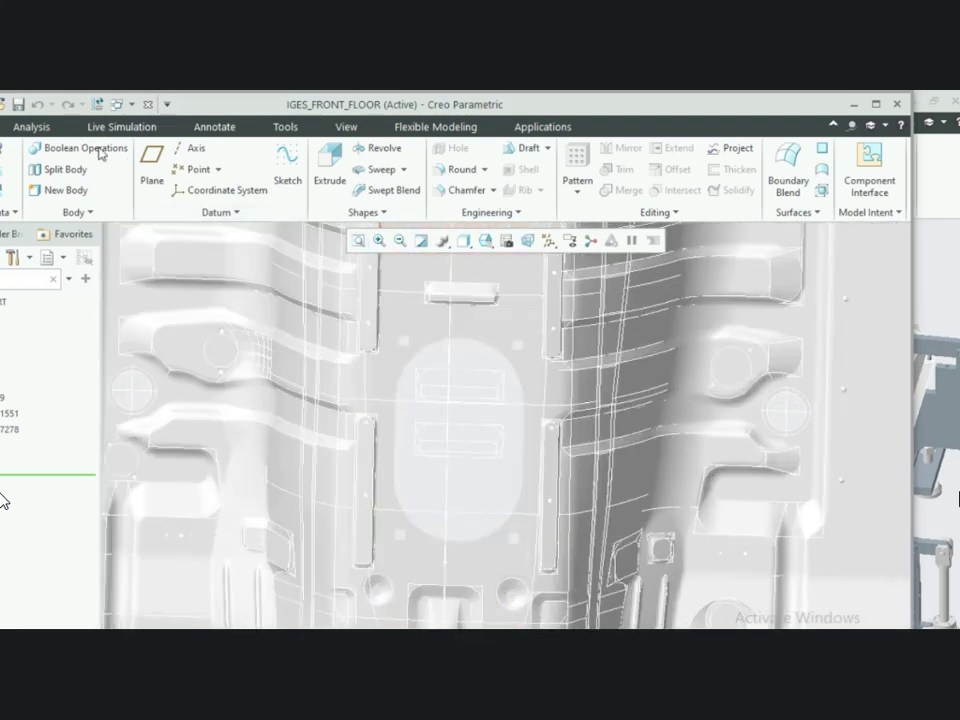
# Measure the combined curve length of all arc and straight edges around the large oval pocket
pyautogui.click(30, 126)
pyautogui.click(278, 162)
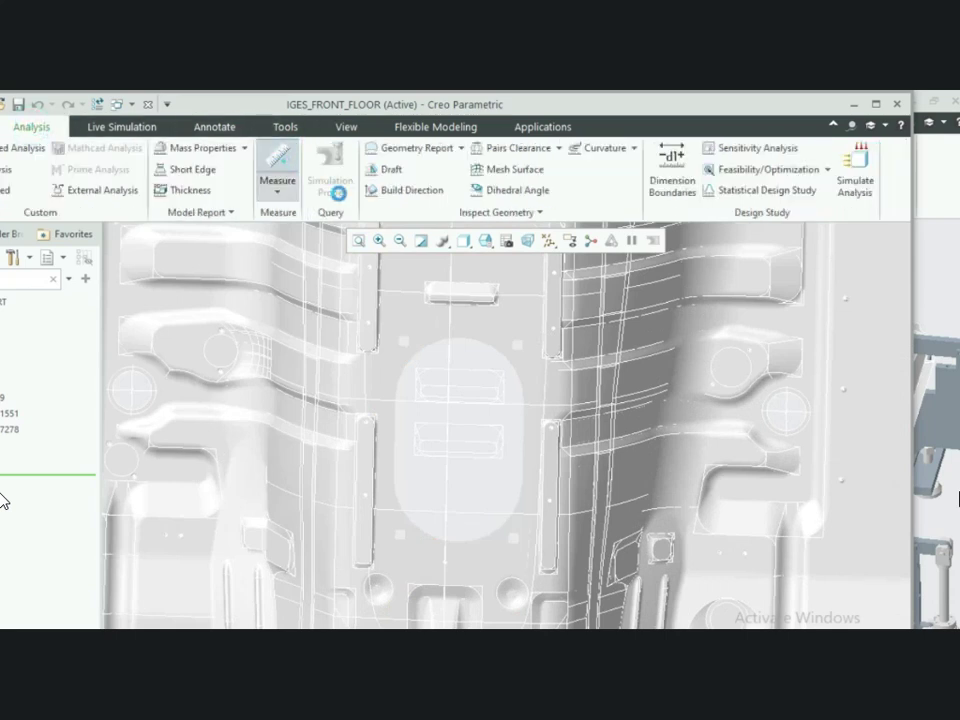
pyautogui.click(430, 345)
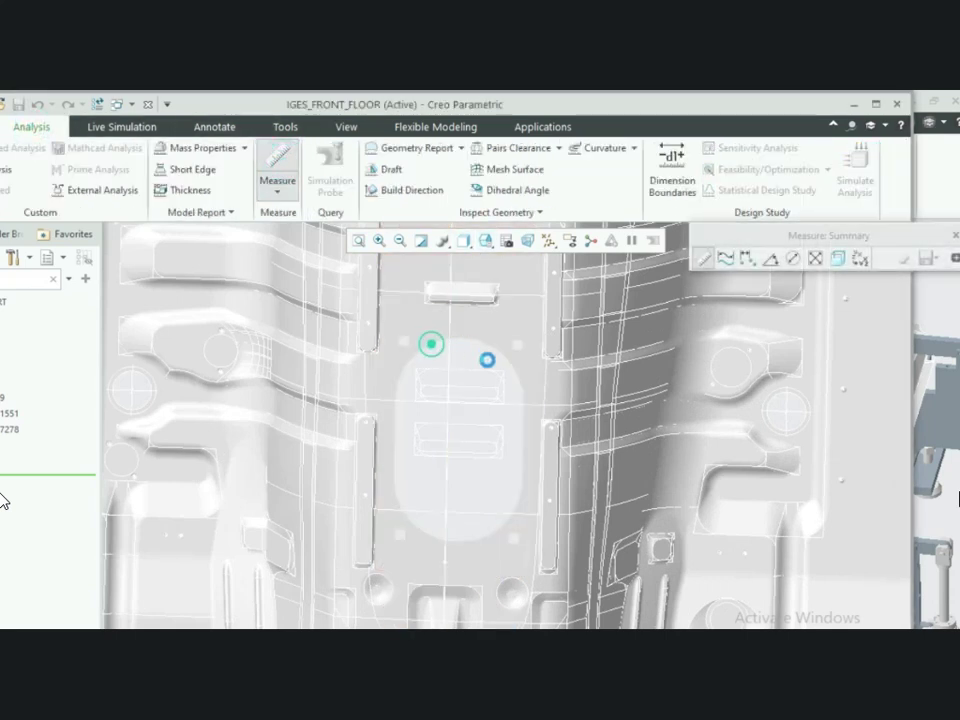
pyautogui.keyDown('ctrl'); pyautogui.click(482, 347); pyautogui.keyUp('ctrl')
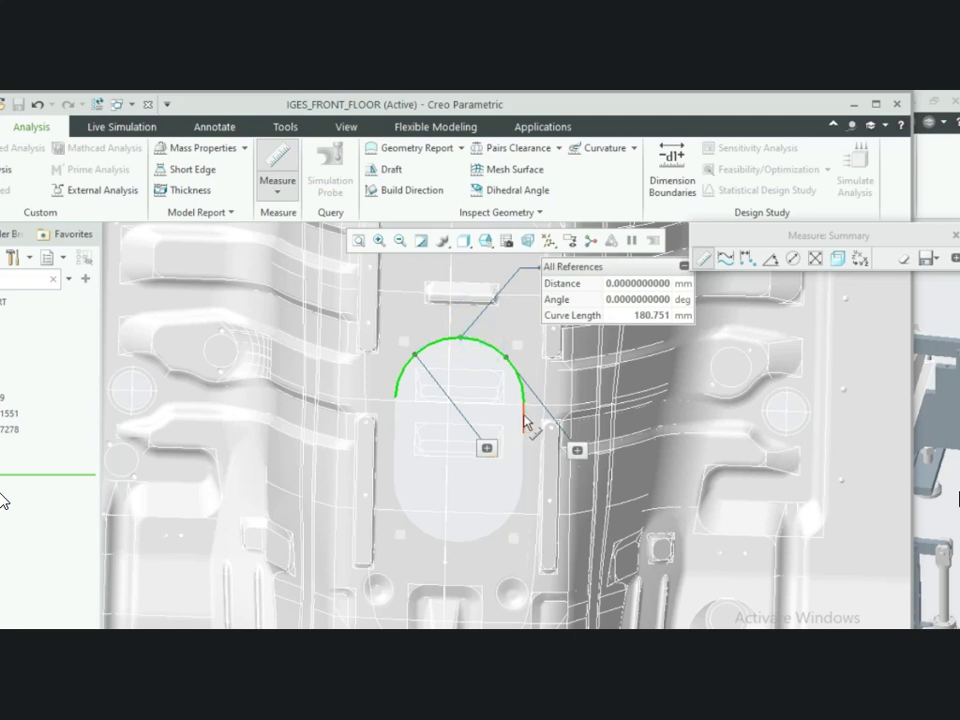
pyautogui.scroll(-3, 522, 423)
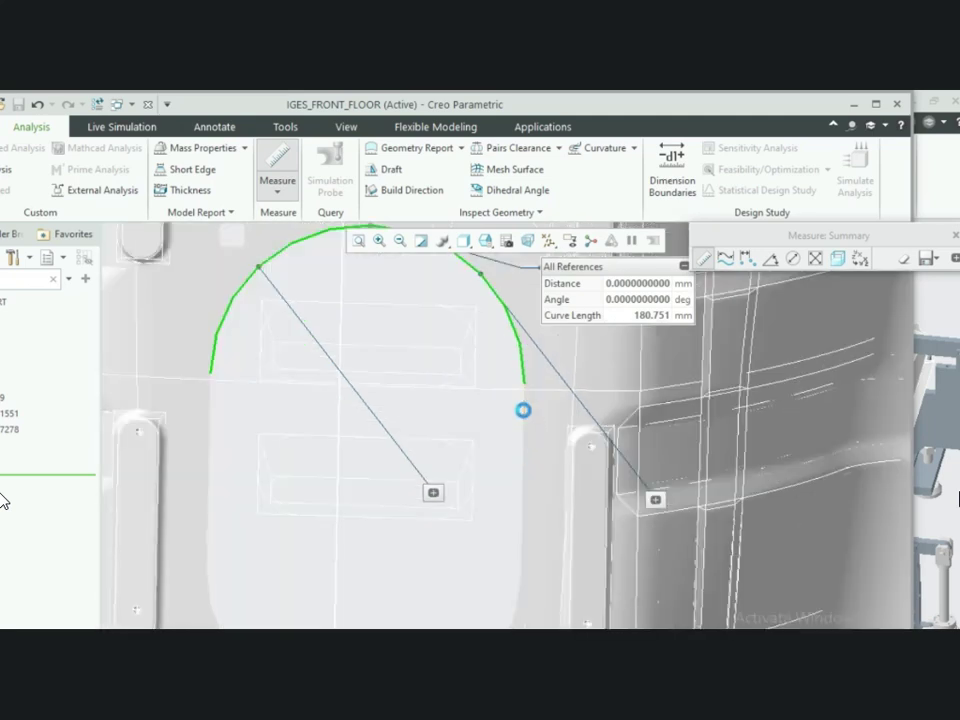
pyautogui.keyDown('ctrl'); pyautogui.click(522, 410); pyautogui.keyUp('ctrl')
pyautogui.scroll(2, 487, 410)
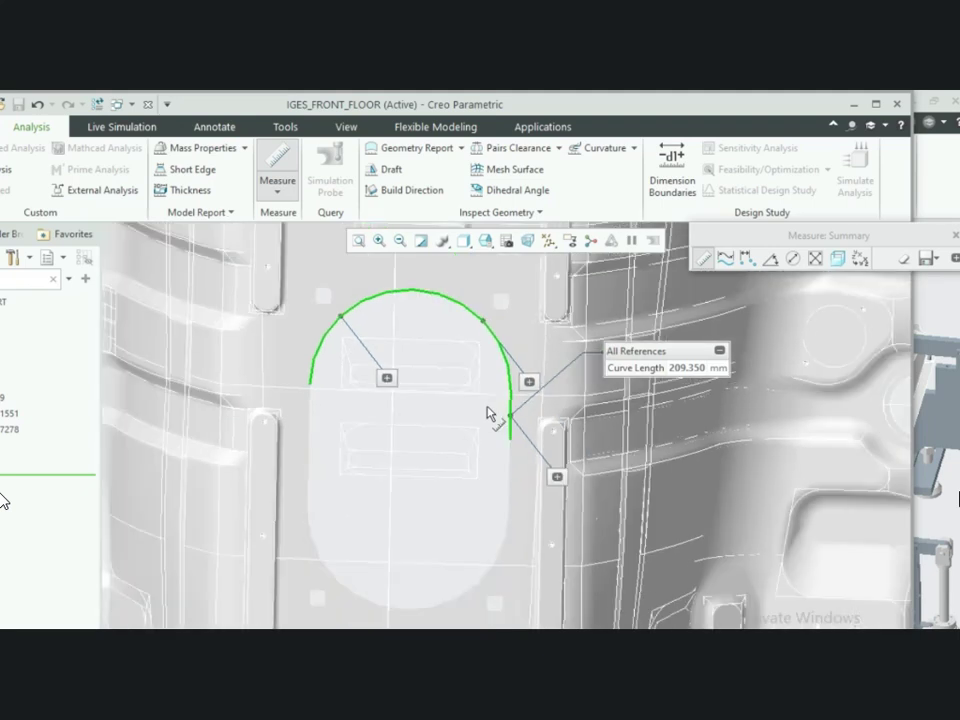
pyautogui.keyDown('ctrl'); pyautogui.click(510, 470); pyautogui.keyUp('ctrl')
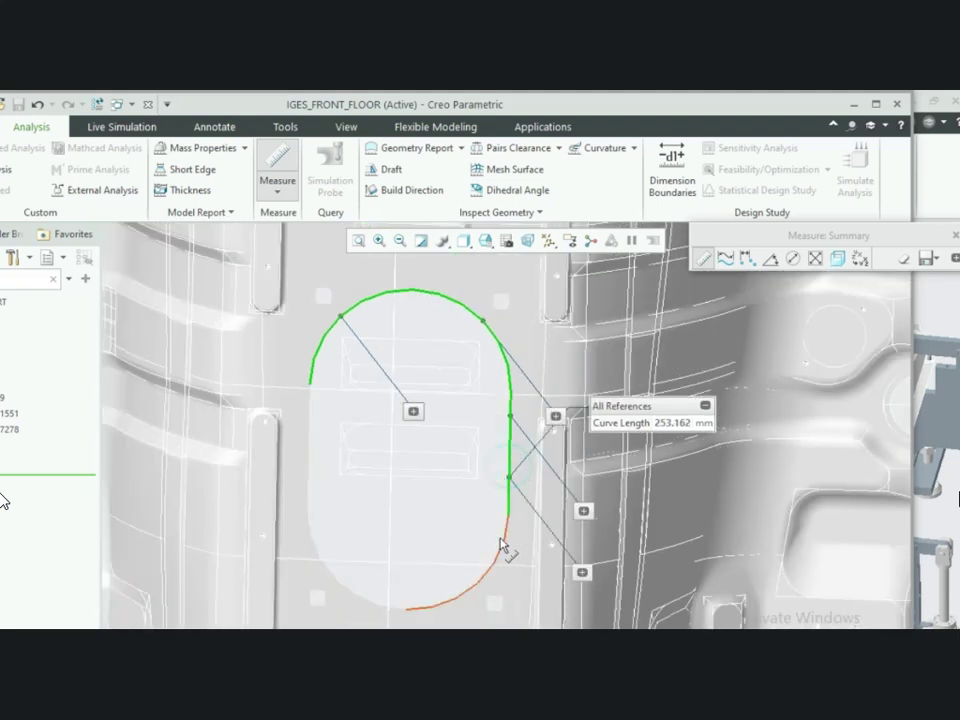
pyautogui.keyDown('ctrl'); pyautogui.click(503, 545); pyautogui.keyUp('ctrl')
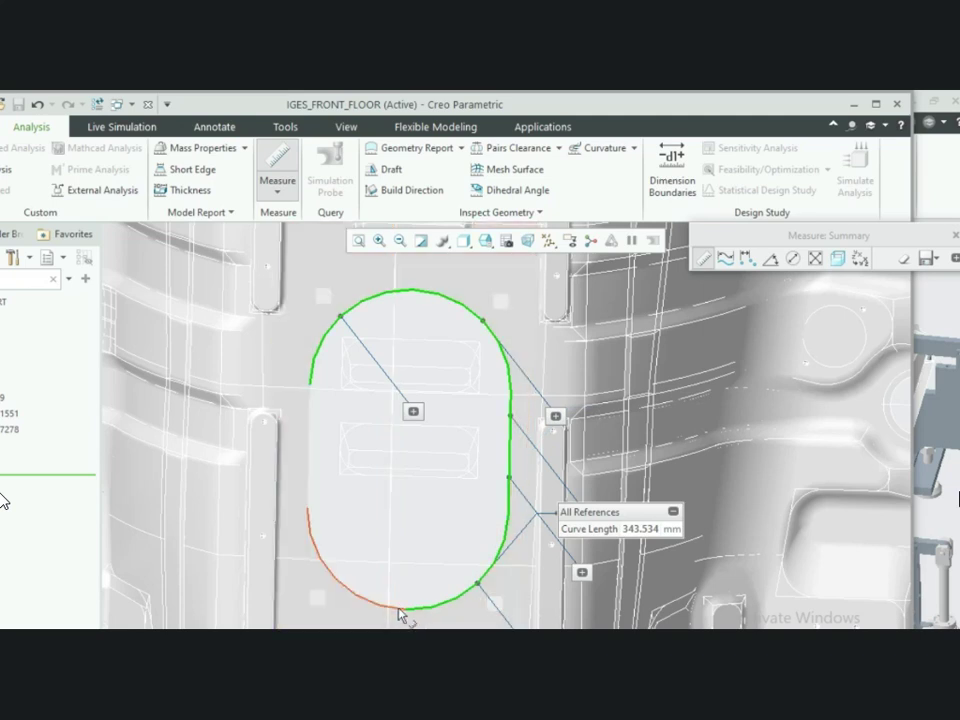
pyautogui.keyDown('ctrl'); pyautogui.click(399, 613); pyautogui.keyUp('ctrl')
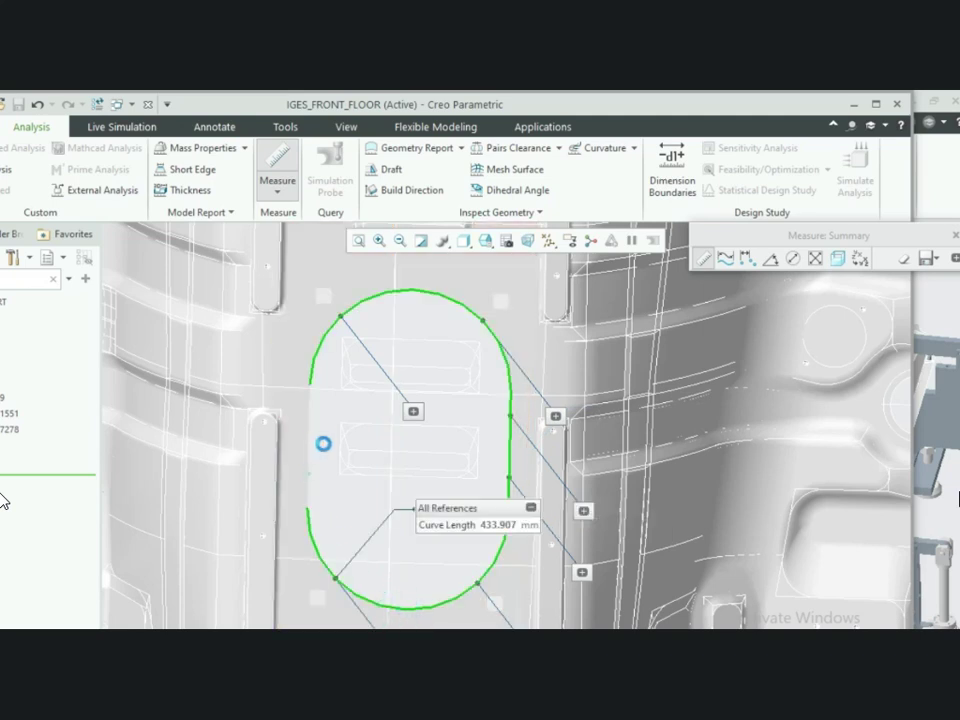
pyautogui.keyDown('ctrl'); pyautogui.click(310, 465); pyautogui.keyUp('ctrl')
pyautogui.keyDown('ctrl'); pyautogui.click(313, 416); pyautogui.keyUp('ctrl')
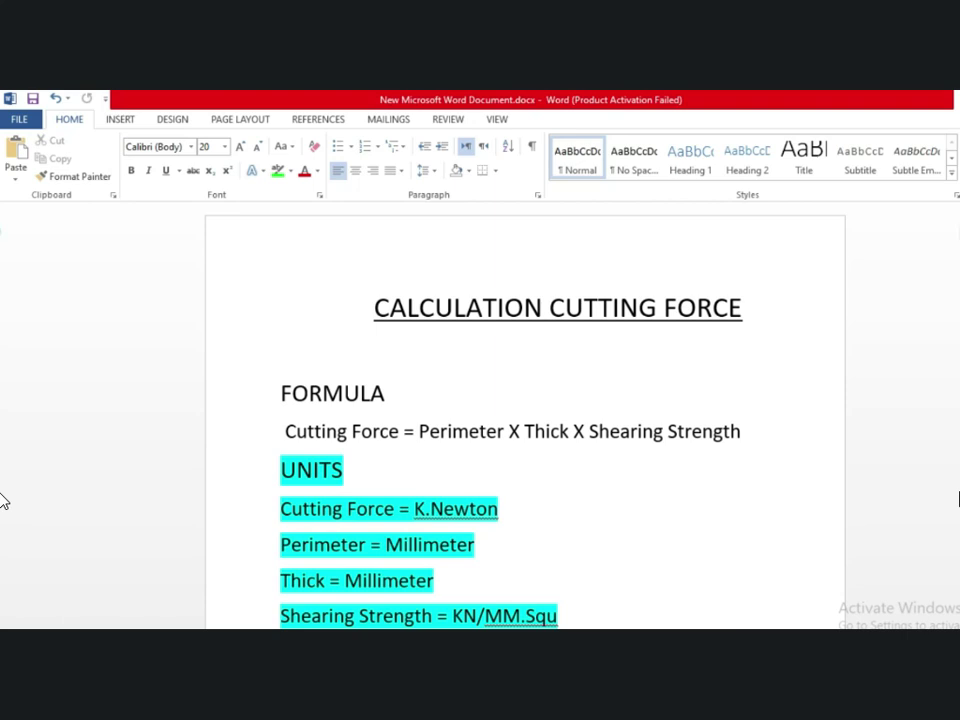
# Review the cutting force formula, its units and the pocket perimeter calculation in the Word document
pyautogui.scroll(-1, 3, 500)
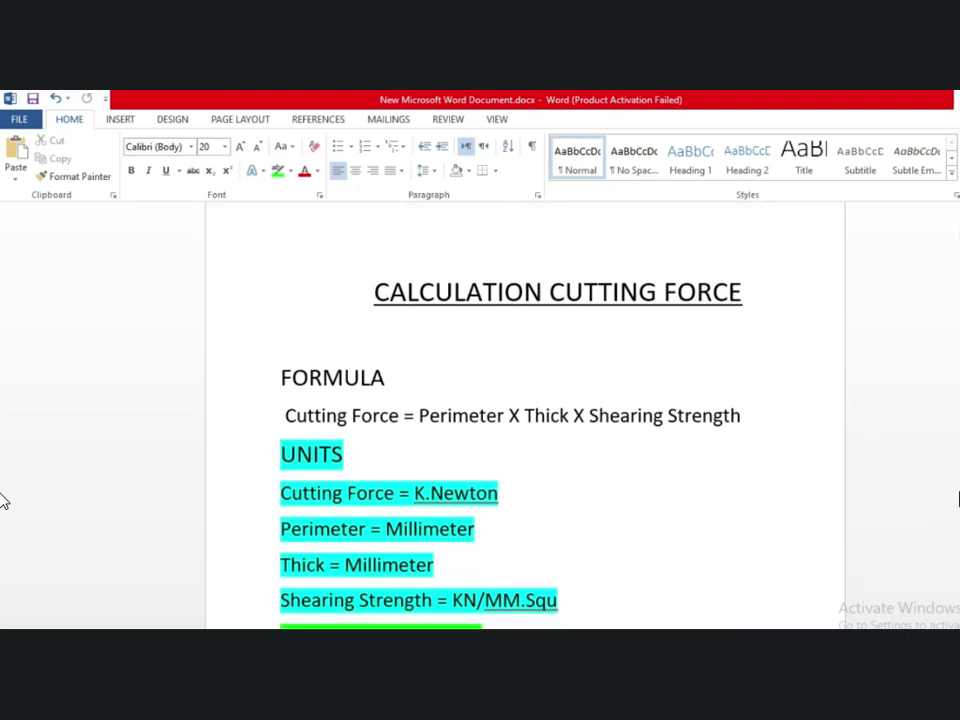
pyautogui.scroll(-2, 3, 500)
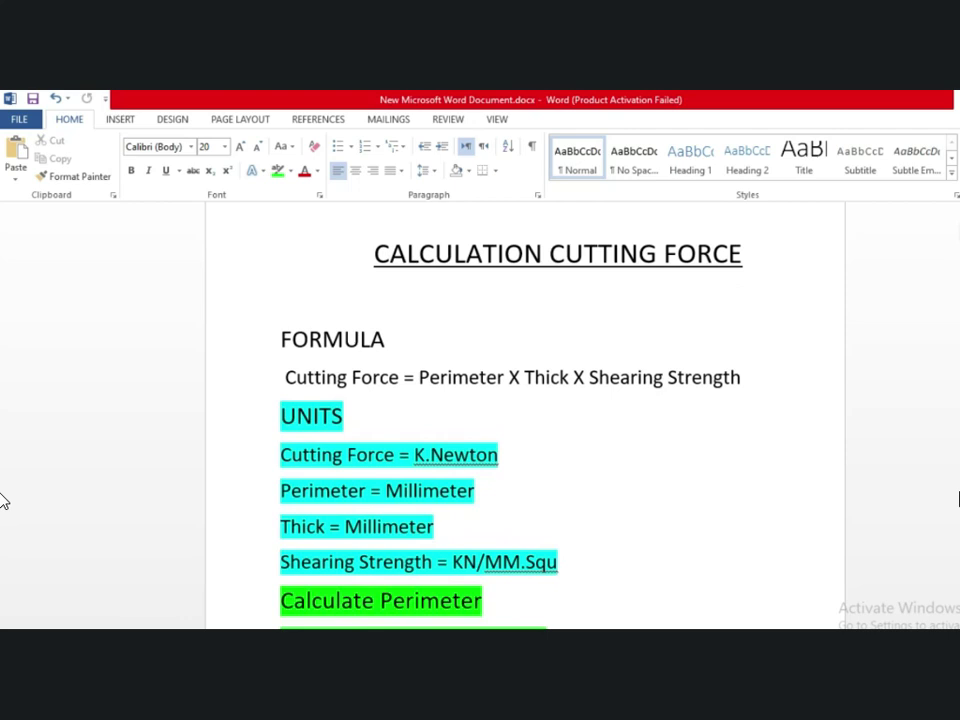
pyautogui.scroll(-2, 3, 500)
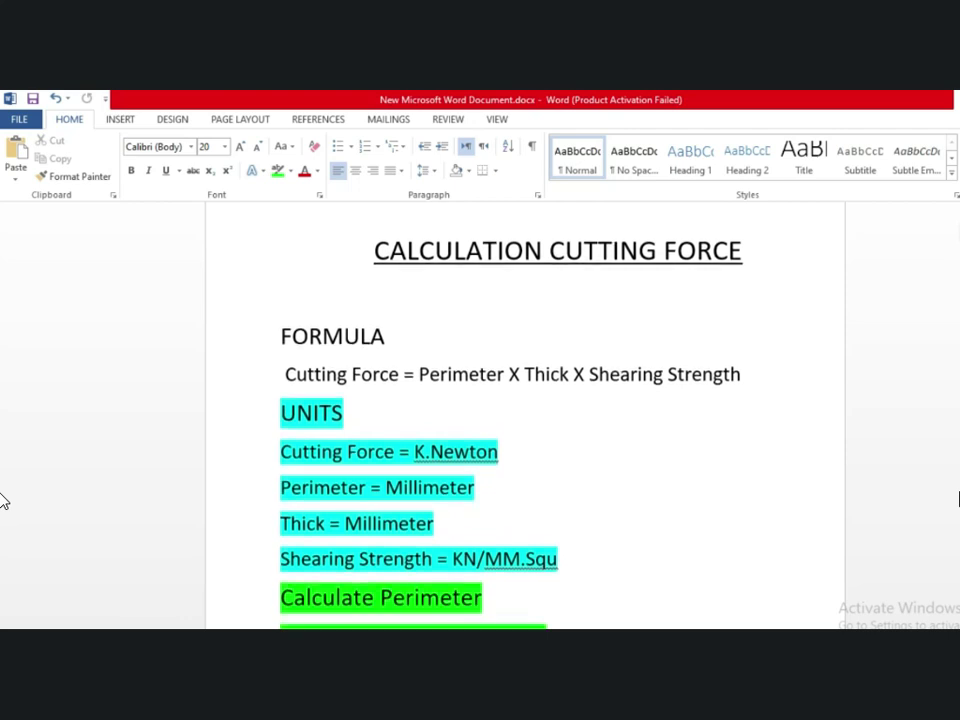
pyautogui.scroll(-2, 3, 500)
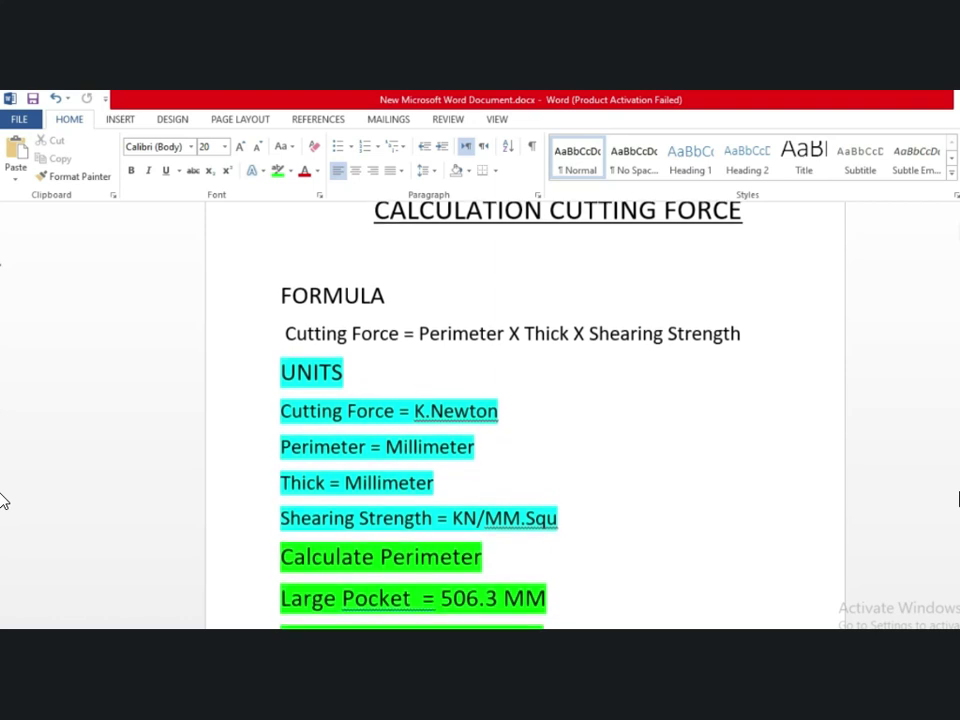
pyautogui.scroll(-7, 3, 500)
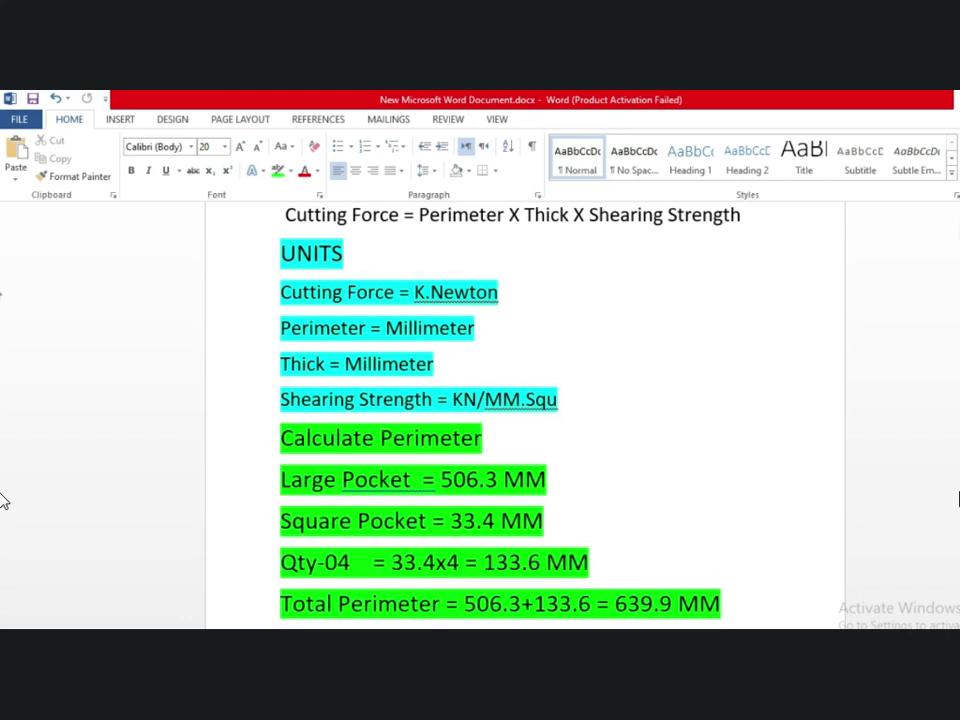
pyautogui.scroll(-1, 3, 500)
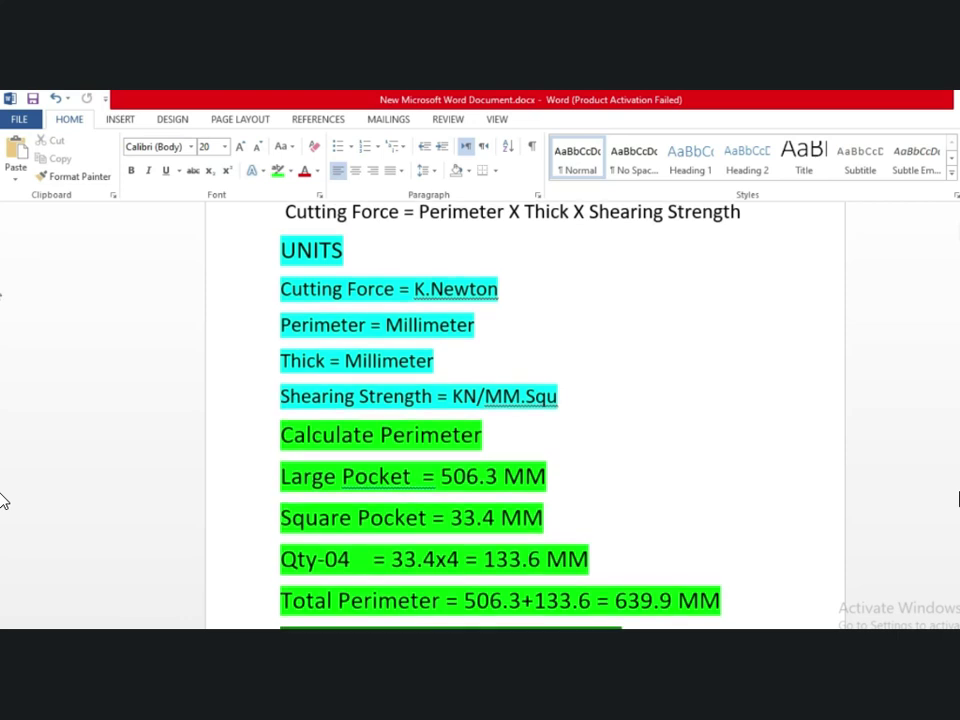
pyautogui.scroll(-1, 3, 500)
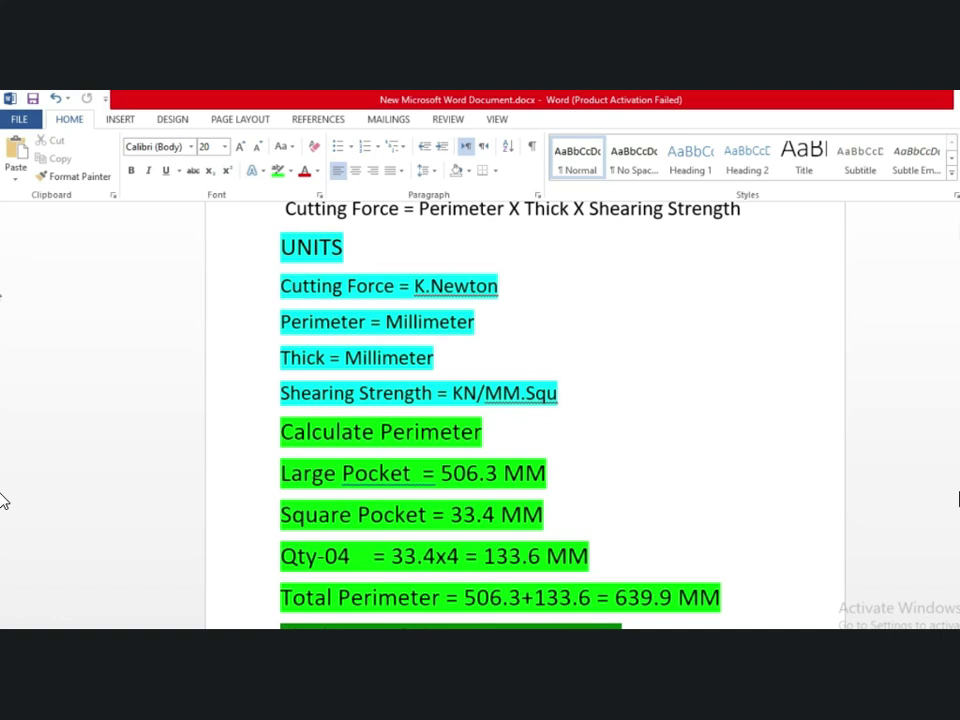
# Review the sheet thickness, the low carbon steel shearing strength and the worked cutting force calculation further down the document
pyautogui.scroll(-1, 3, 500)
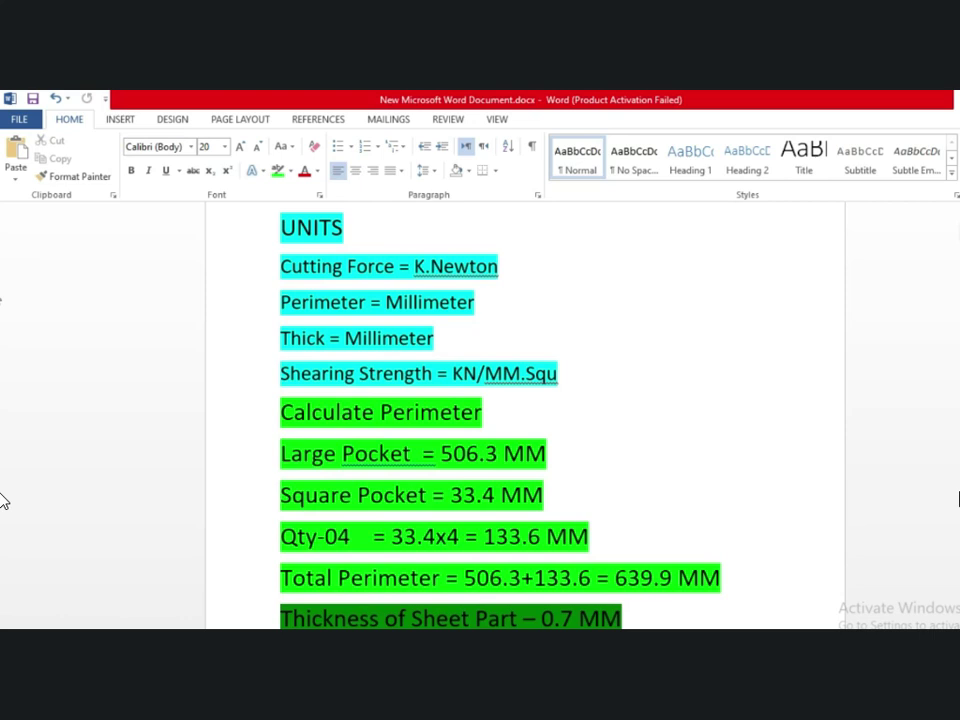
pyautogui.scroll(-1, 3, 500)
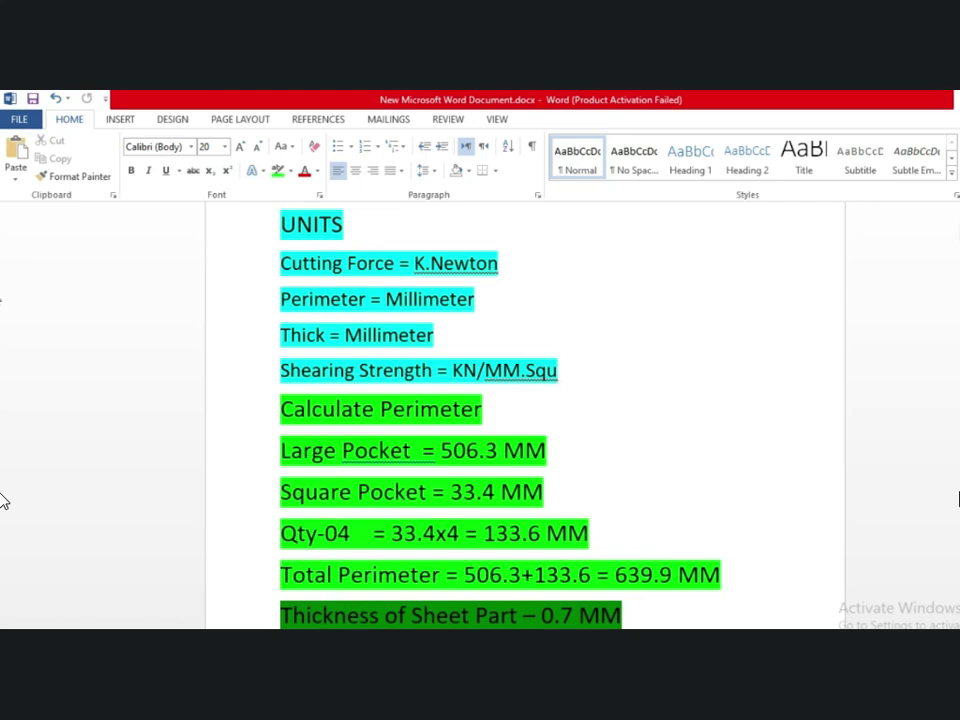
pyautogui.scroll(-3, 3, 500)
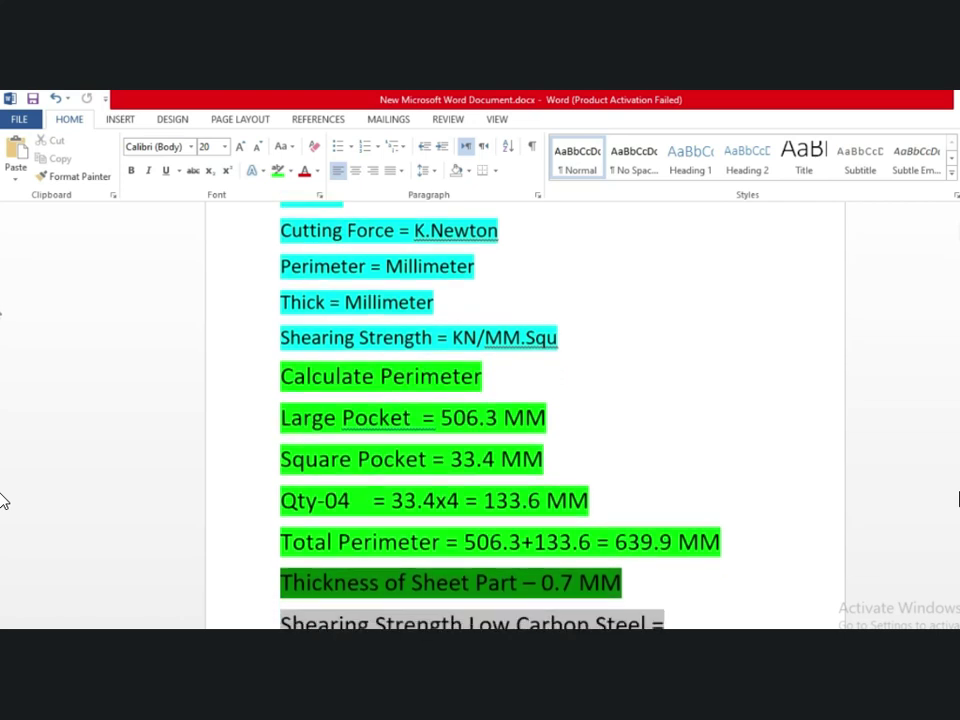
pyautogui.scroll(-1, 3, 500)
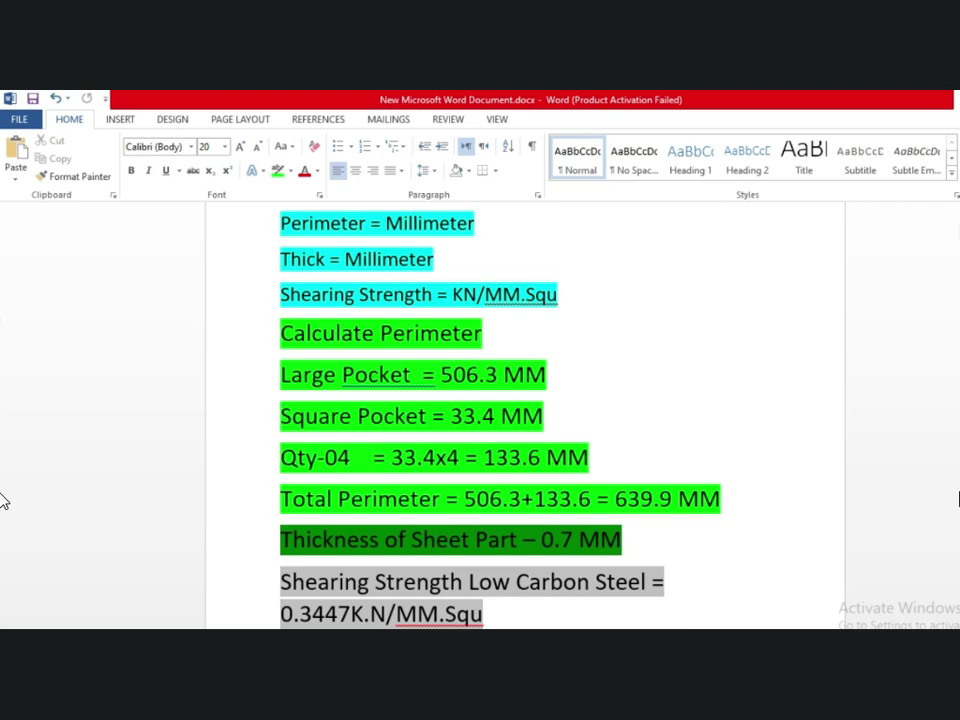
pyautogui.scroll(-1, 3, 500)
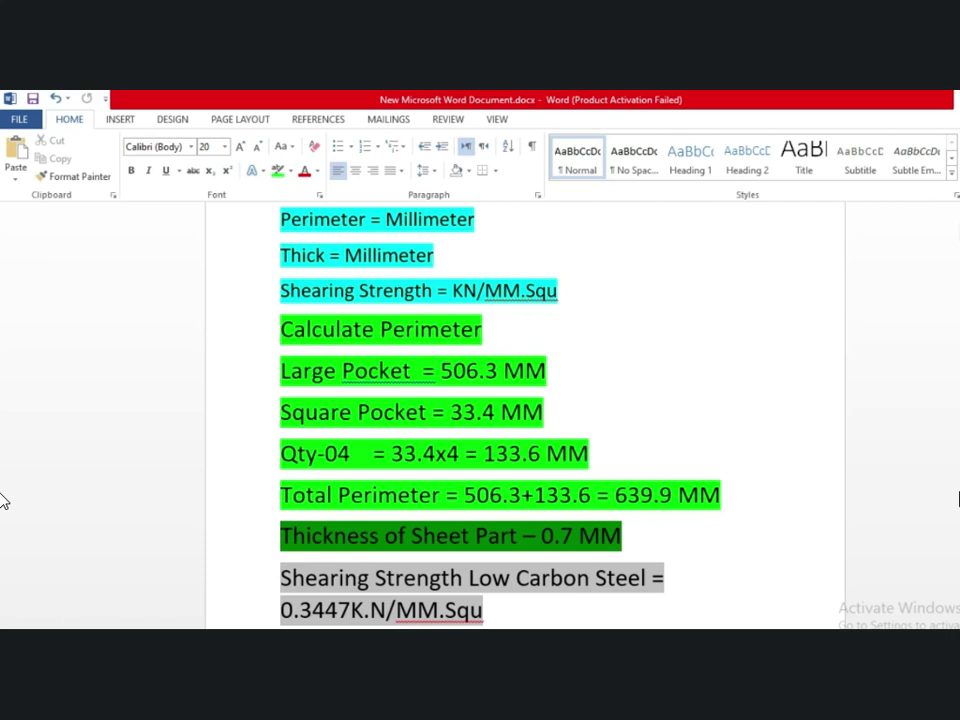
pyautogui.scroll(-2, 2, 500)
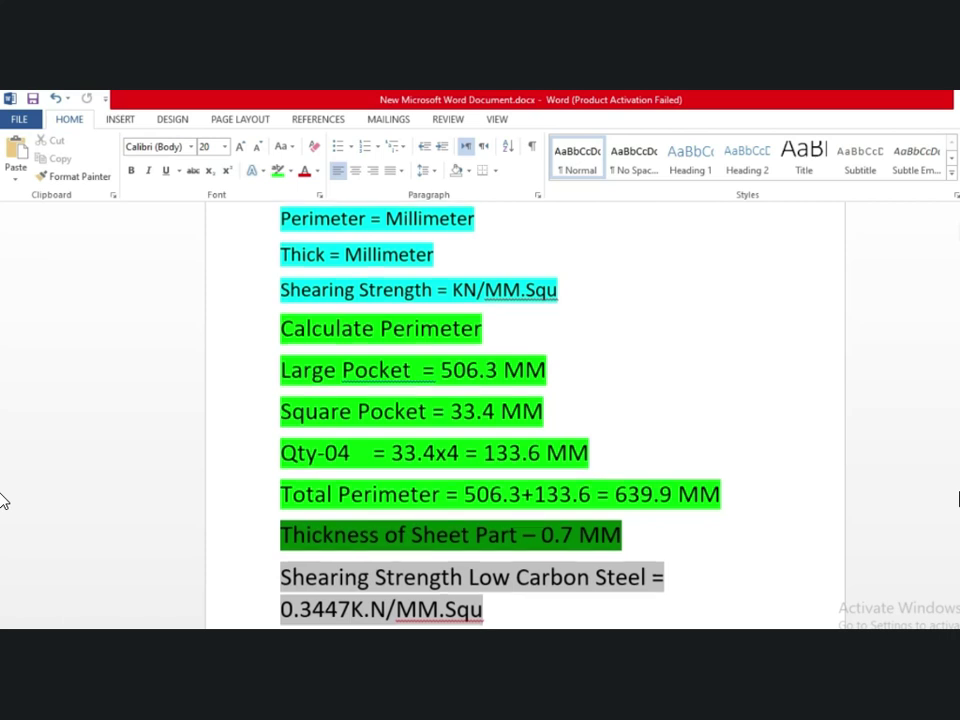
pyautogui.scroll(-5, 2, 500)
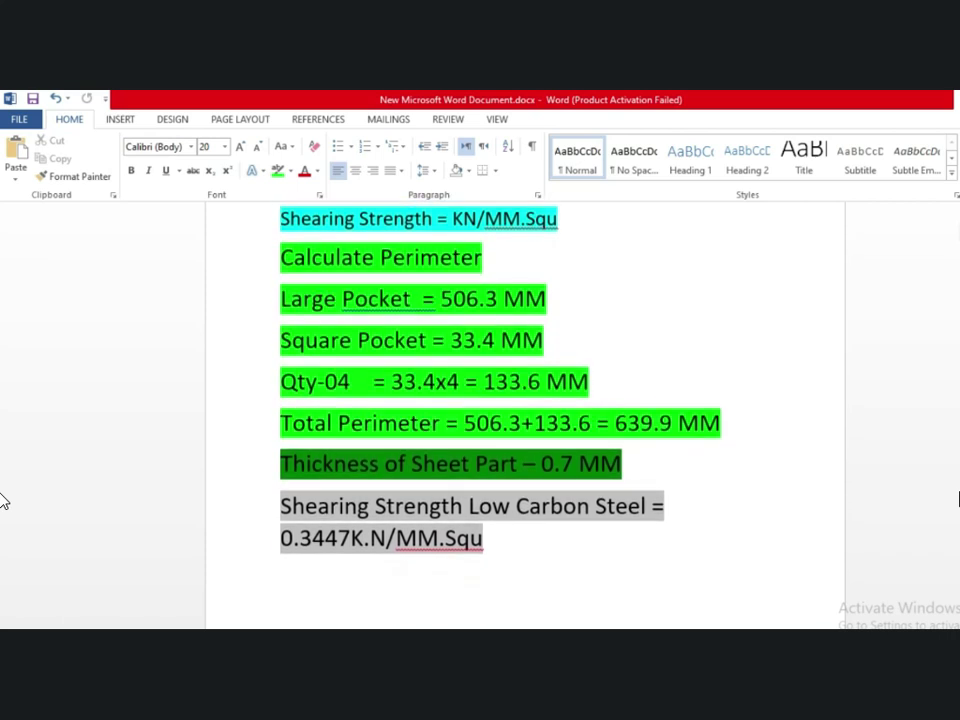
pyautogui.scroll(-4, 2, 500)
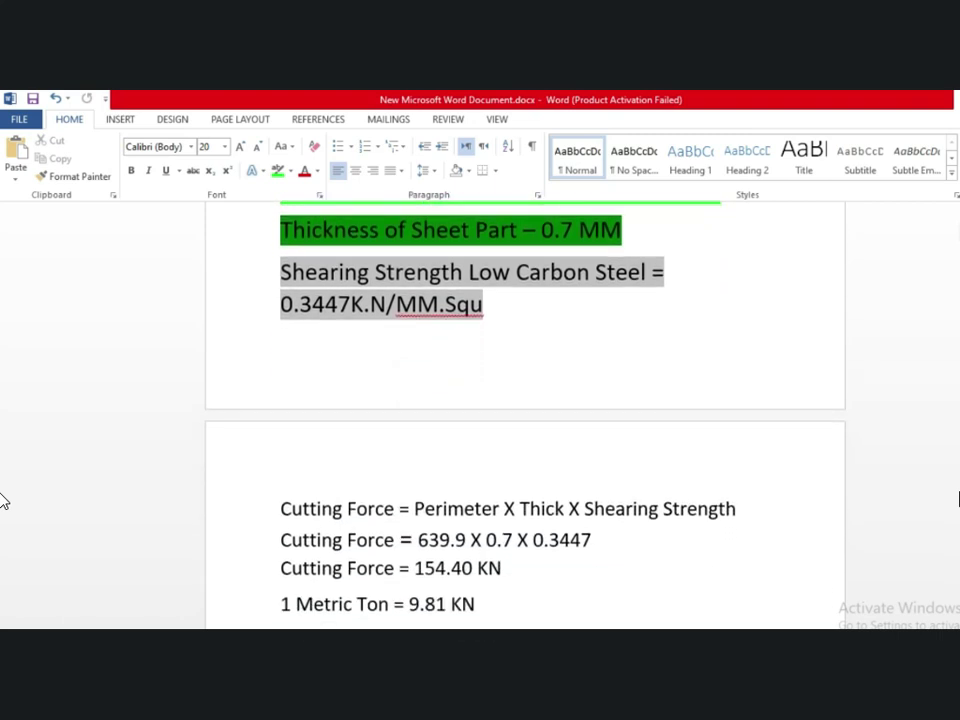
# Review the worked cutting force calculation through the metric ton conversion and the 3:1 factor of safety in the Word document
pyautogui.scroll(3, 2, 500)
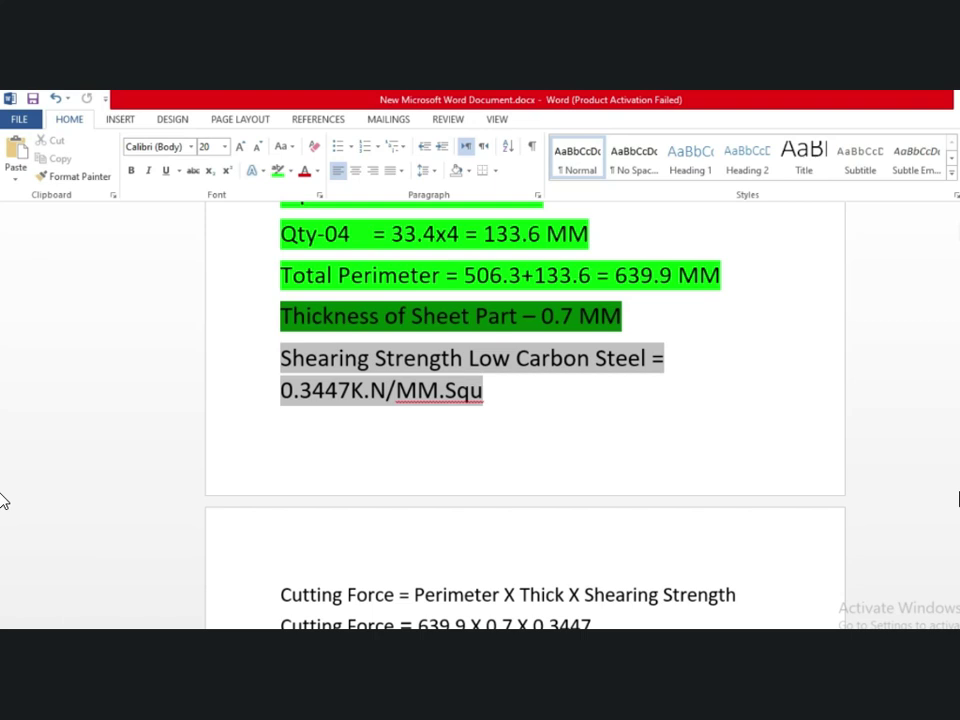
pyautogui.scroll(-2, 2, 500)
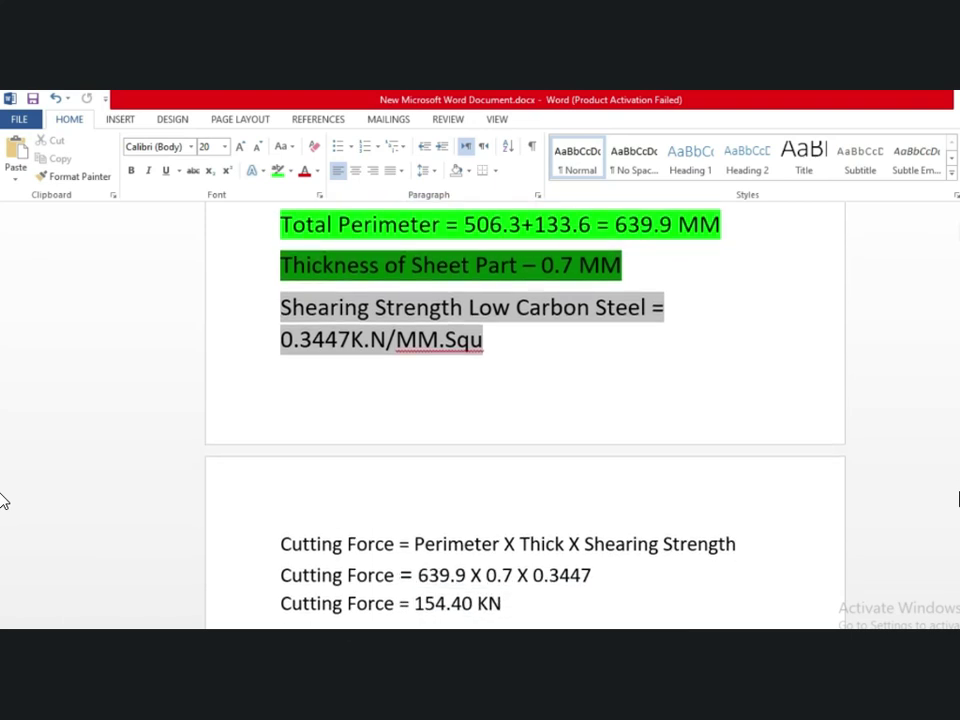
pyautogui.scroll(-1, 2, 500)
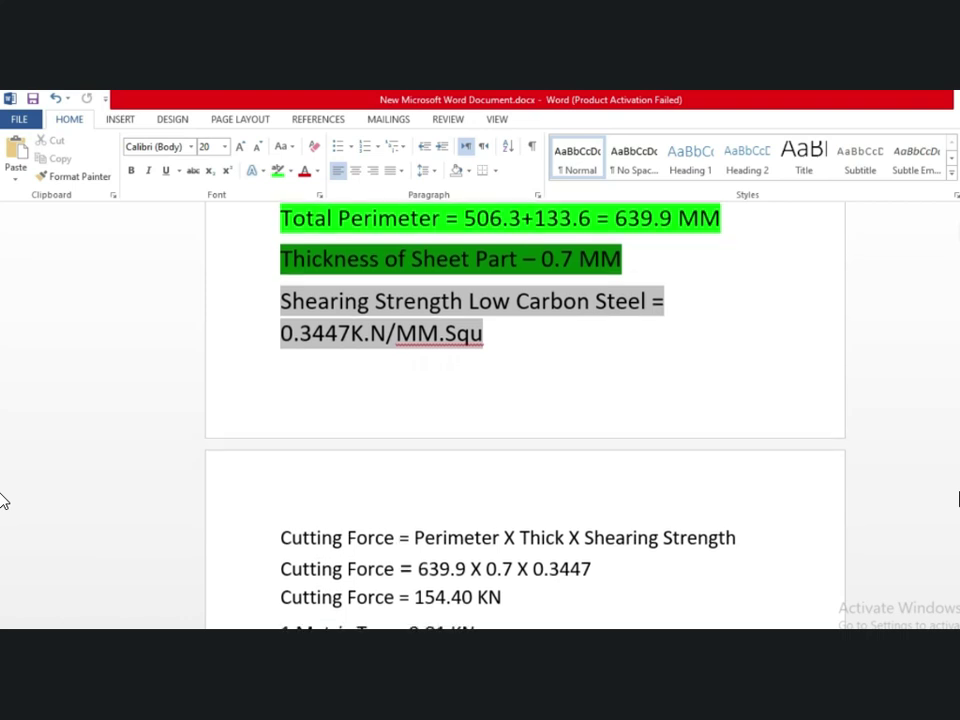
pyautogui.scroll(-1, 2, 500)
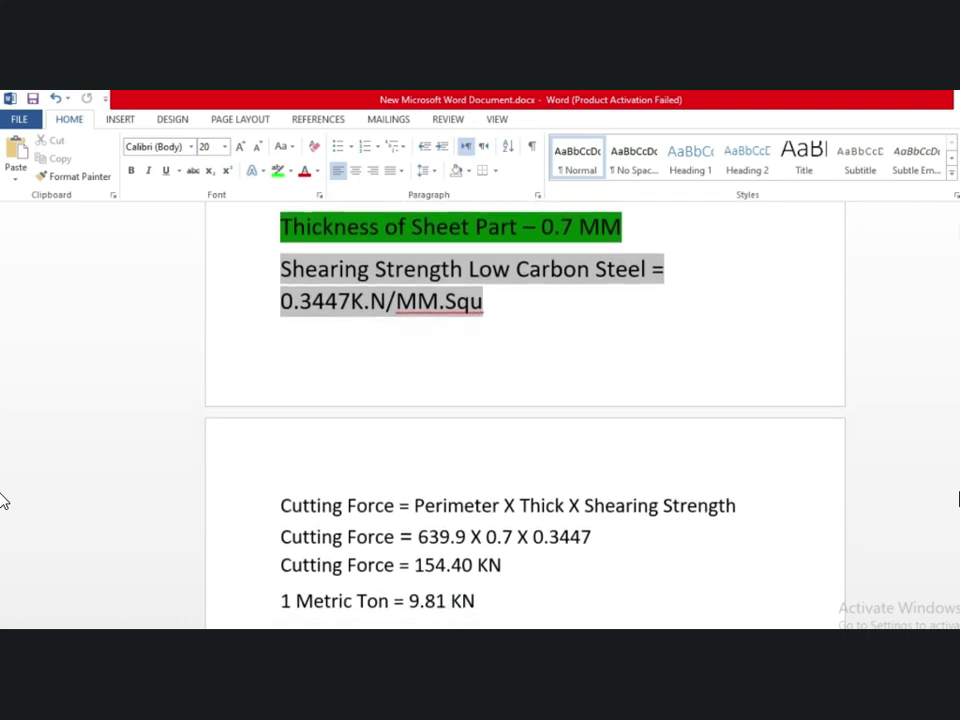
pyautogui.scroll(-1, 2, 500)
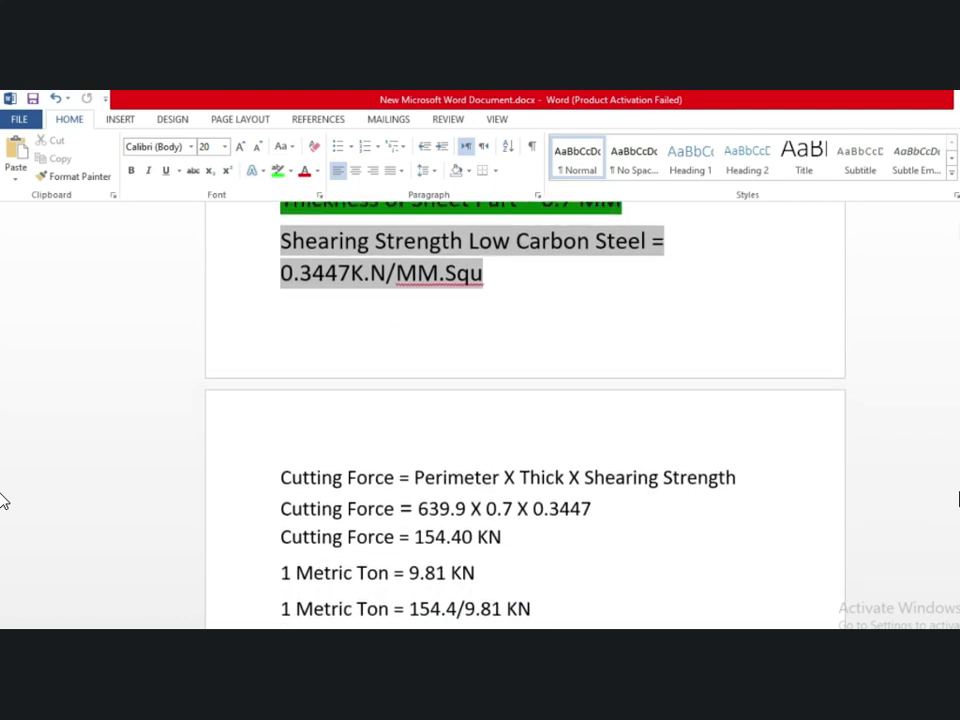
pyautogui.scroll(-1, 2, 500)
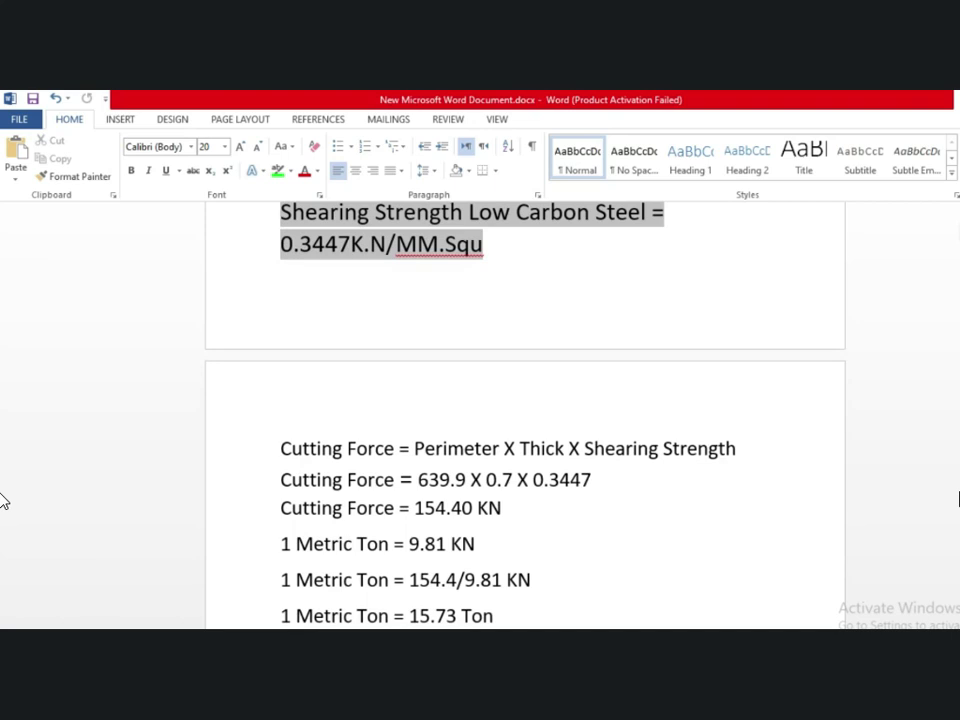
pyautogui.scroll(-1, 2, 500)
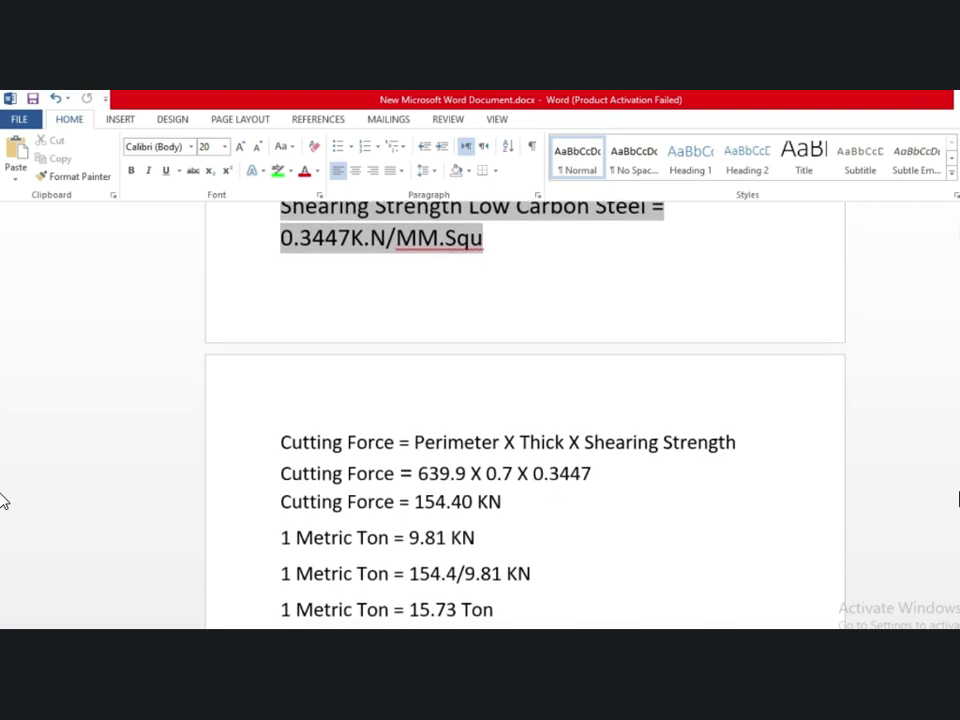
pyautogui.scroll(-1, 2, 500)
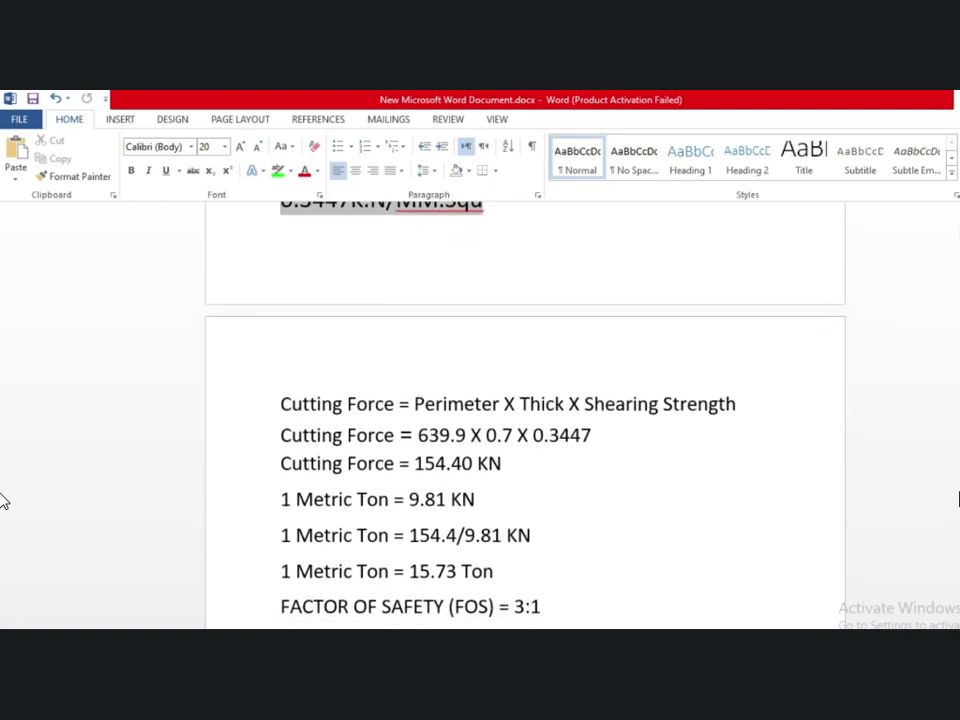
pyautogui.scroll(-1, 2, 500)
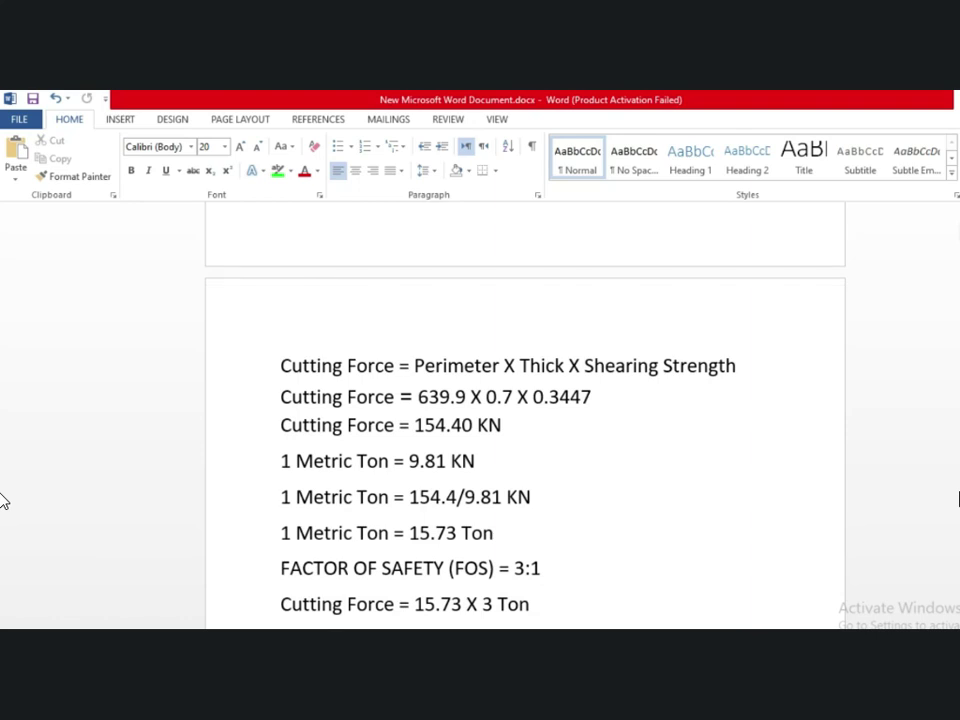
pyautogui.scroll(-1, 2, 500)
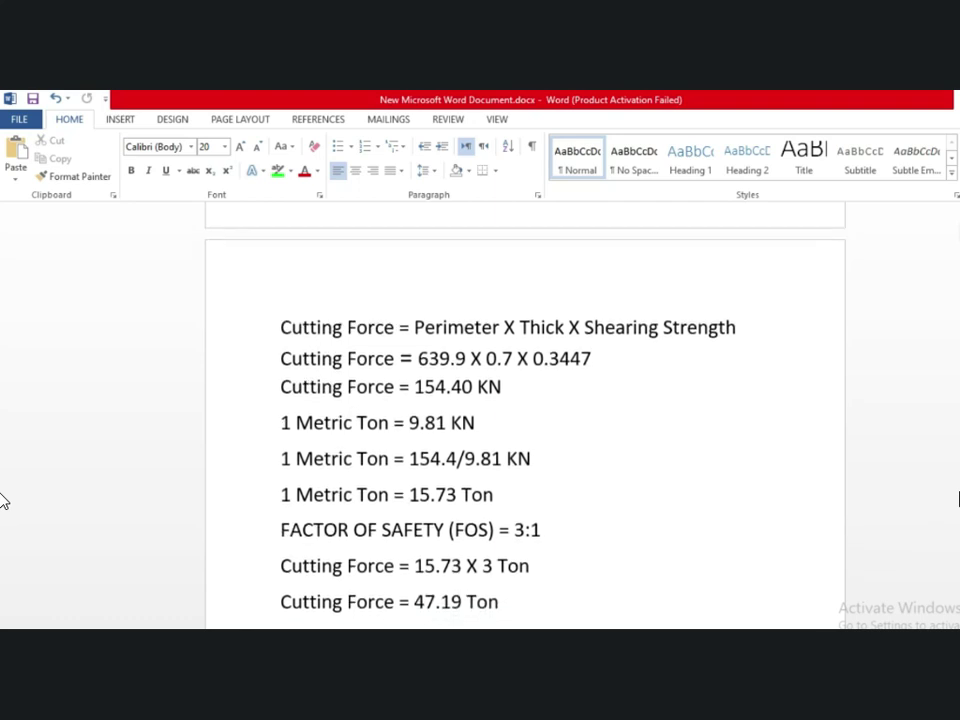
pyautogui.scroll(-1, 2, 500)
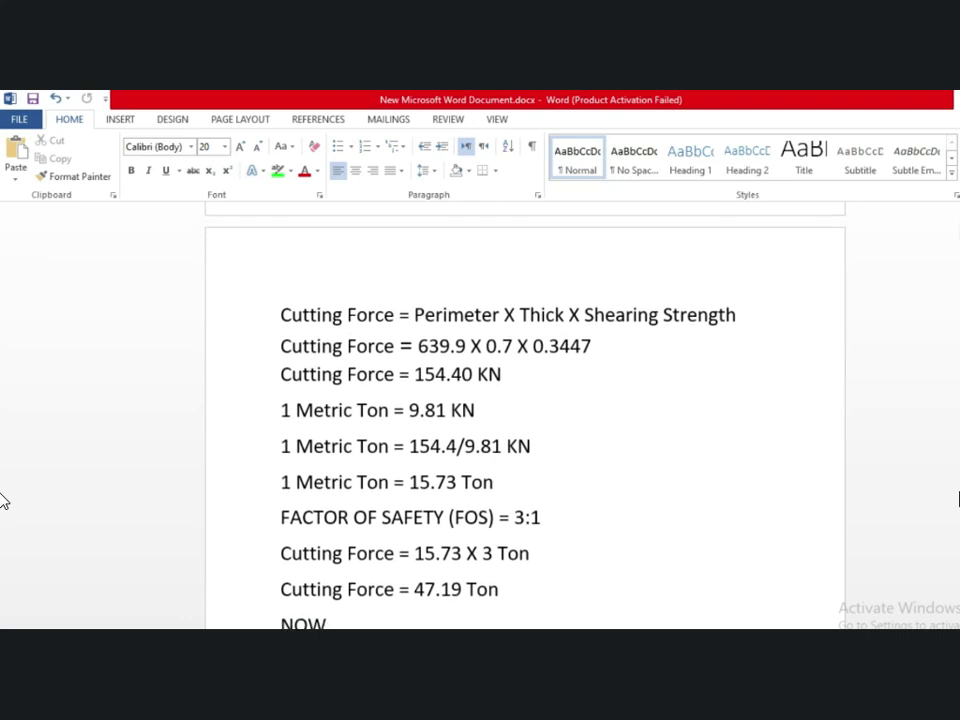
pyautogui.scroll(-2, 2, 500)
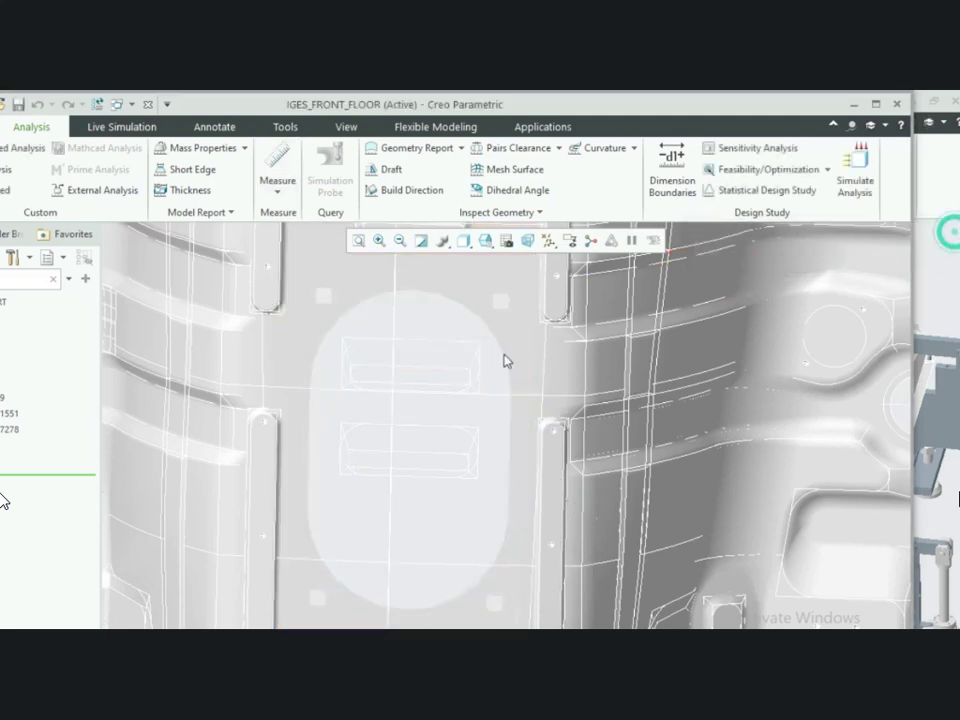
# Switch to the front floor panel model in Creo and examine its round holes, ribs and side profile
pyautogui.scroll(11, 452, 431)
pyautogui.scroll(-4, 510, 440)
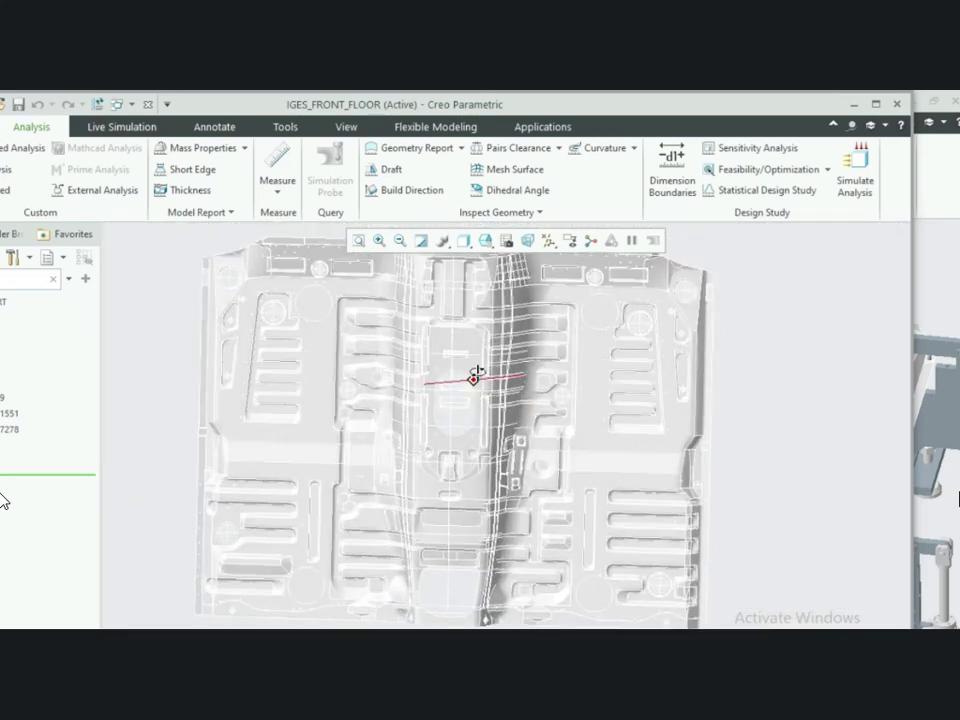
pyautogui.scroll(8, 476, 384)
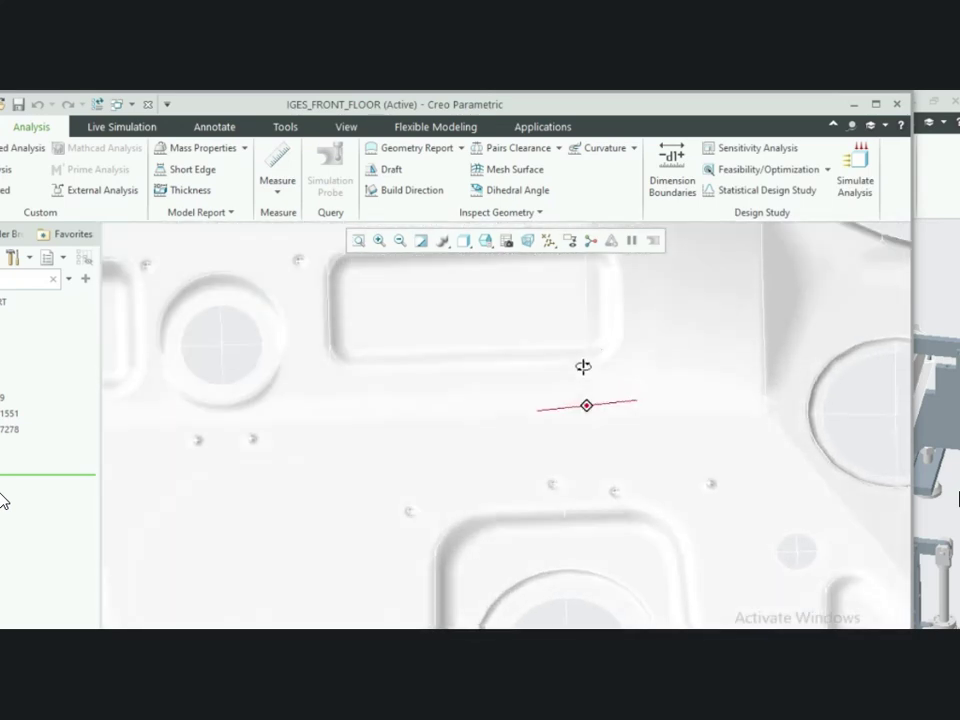
pyautogui.scroll(-5, 583, 367)
pyautogui.scroll(4, 553, 467)
pyautogui.scroll(-10, 589, 394)
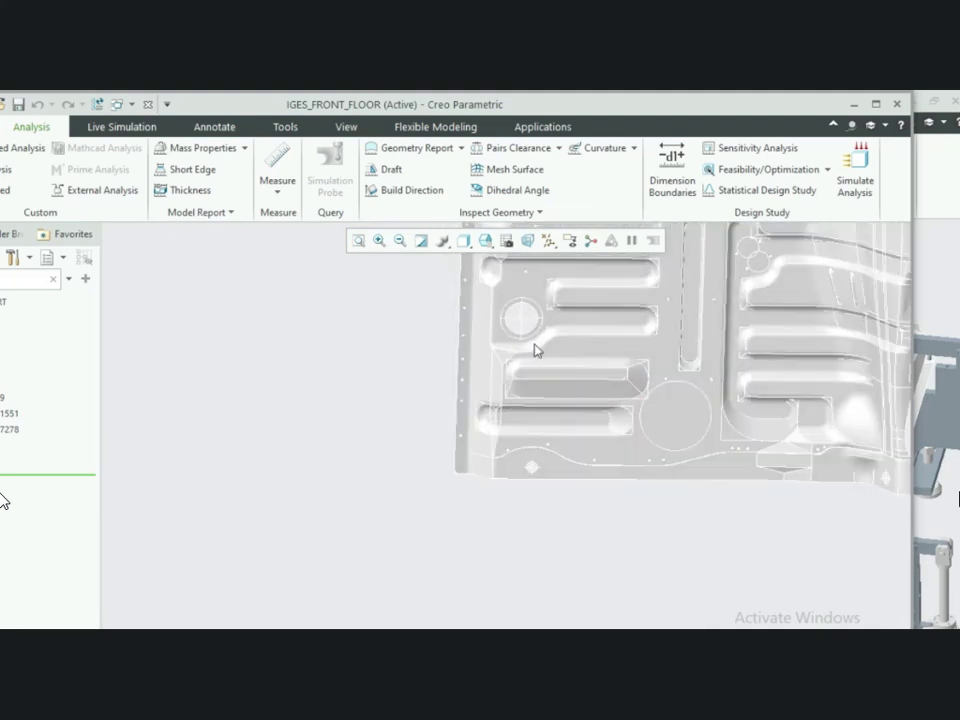
pyautogui.scroll(8, 530, 350)
pyautogui.scroll(-8, 525, 377)
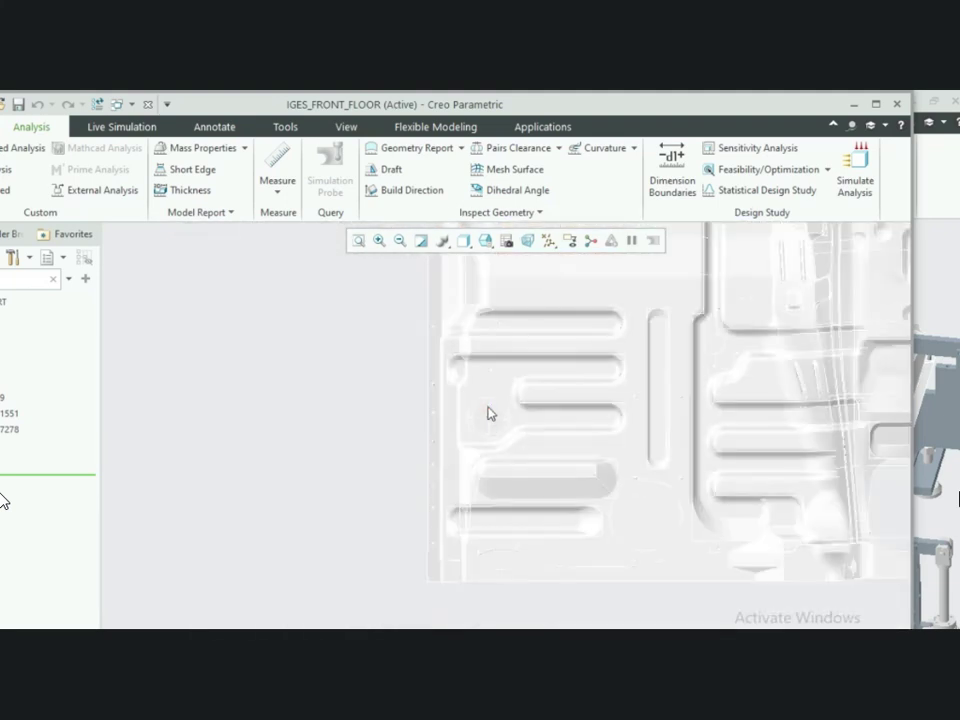
pyautogui.moveTo(503, 419)
pyautogui.mouseDown(button='middle')
pyautogui.moveTo(514, 396)
pyautogui.moveTo(499, 384)
pyautogui.moveTo(514, 375)
pyautogui.moveTo(499, 411)
pyautogui.moveTo(437, 433)
pyautogui.moveTo(484, 435)
pyautogui.moveTo(486, 426)
pyautogui.moveTo(508, 450)
pyautogui.moveTo(498, 436)
pyautogui.mouseUp(button='middle')
pyautogui.scroll(-6, 389, 422)
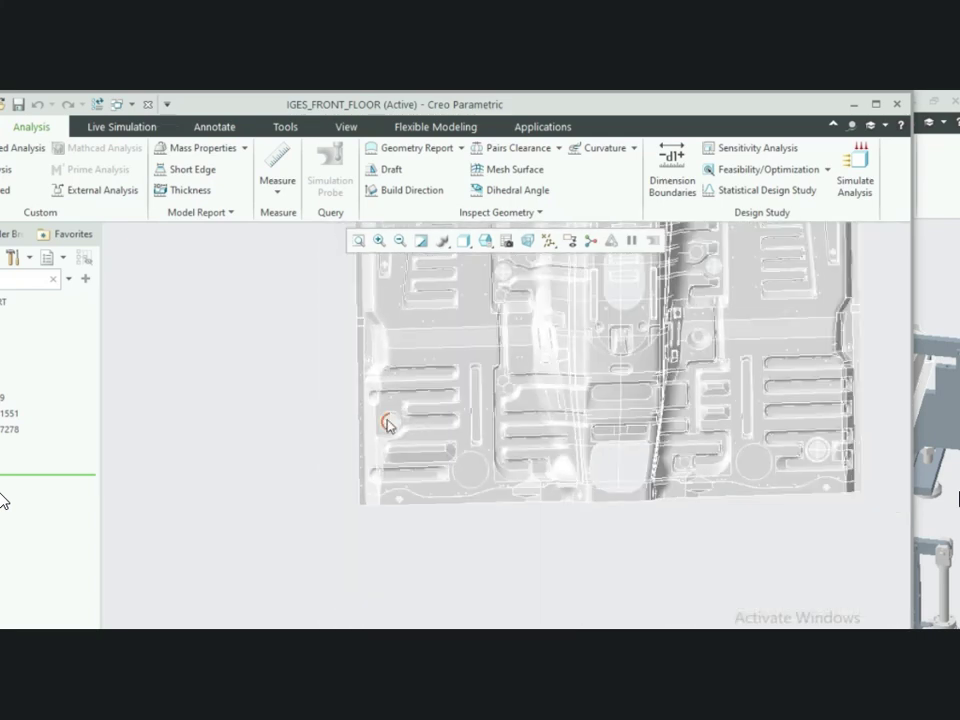
pyautogui.scroll(6, 388, 424)
pyautogui.moveTo(425, 445)
pyautogui.mouseDown(button='middle')
pyautogui.moveTo(406, 443)
pyautogui.moveTo(506, 411)
pyautogui.moveTo(535, 373)
pyautogui.mouseUp(button='middle')
pyautogui.scroll(-5, 405, 478)
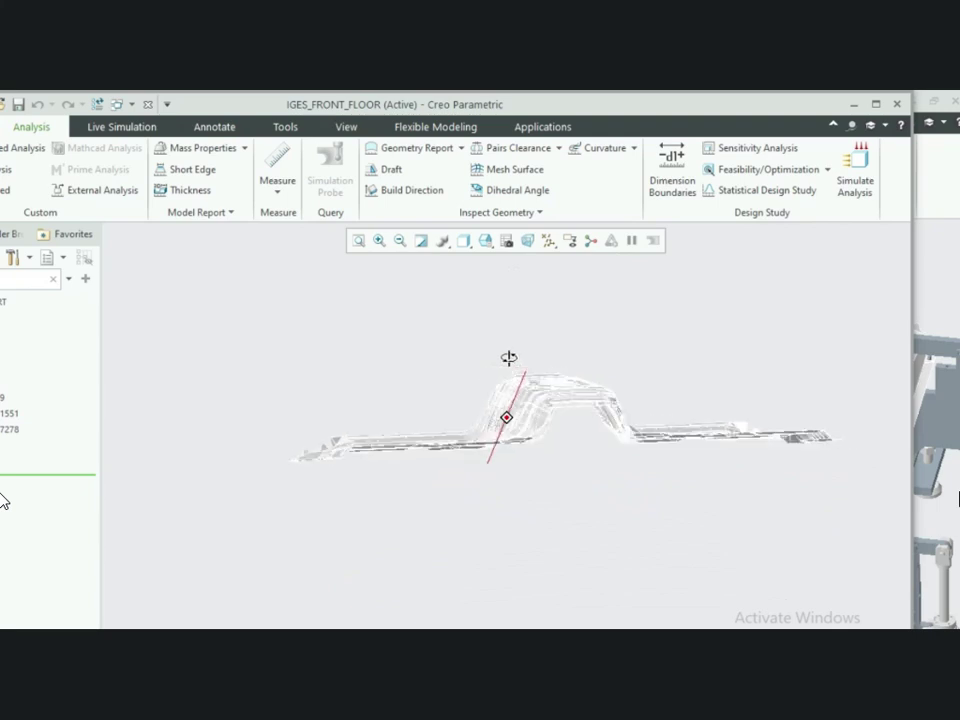
pyautogui.moveTo(561, 414)
pyautogui.mouseDown(button='middle')
pyautogui.moveTo(546, 403)
pyautogui.moveTo(546, 460)
pyautogui.mouseUp(button='middle')
pyautogui.scroll(-2, 537, 480)
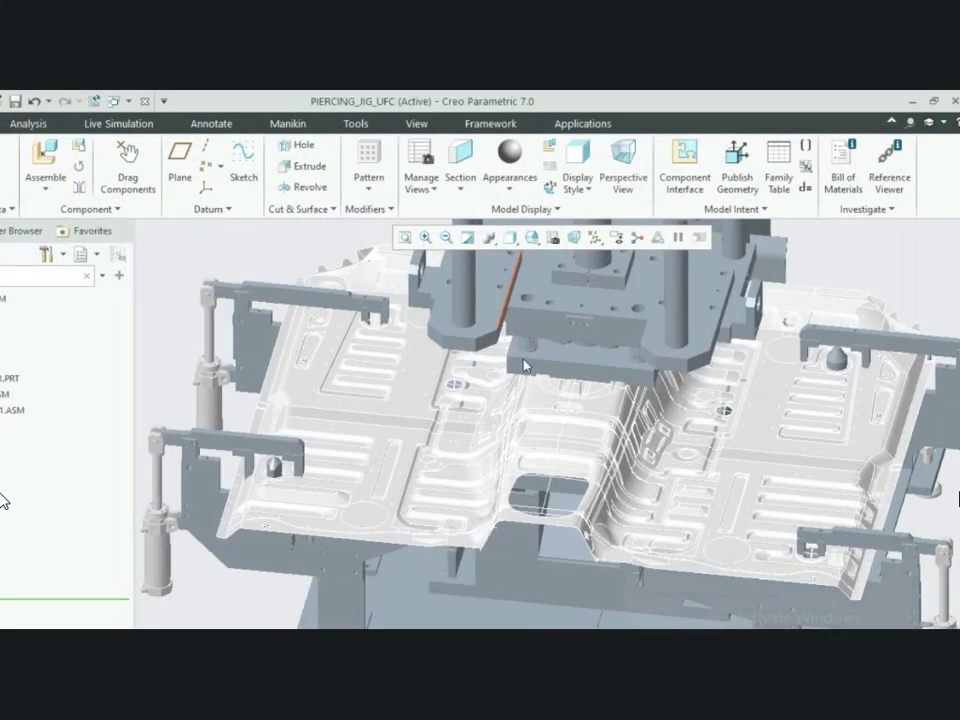
# Switch to the piercing jig assembly and examine its overall layout around the loaded floor panel
pyautogui.scroll(3, 483, 448)
pyautogui.scroll(-4, 517, 373)
pyautogui.moveTo(512, 369)
pyautogui.mouseDown(button='middle')
pyautogui.moveTo(534, 358)
pyautogui.moveTo(537, 373)
pyautogui.moveTo(498, 393)
pyautogui.mouseUp(button='middle')
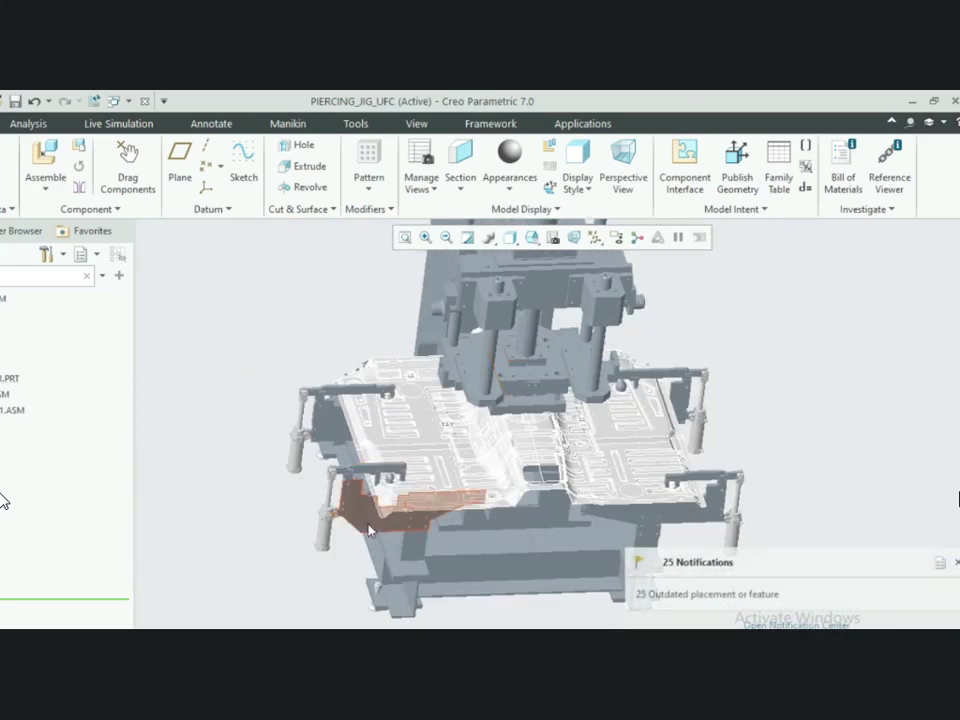
pyautogui.scroll(-3, 368, 524)
pyautogui.scroll(-3, 371, 446)
pyautogui.scroll(1, 396, 396)
pyautogui.scroll(-2, 467, 446)
pyautogui.moveTo(506, 390)
pyautogui.mouseDown(button='middle')
pyautogui.moveTo(505, 330)
pyautogui.moveTo(495, 345)
pyautogui.moveTo(540, 377)
pyautogui.moveTo(505, 420)
pyautogui.moveTo(491, 466)
pyautogui.moveTo(463, 465)
pyautogui.moveTo(469, 454)
pyautogui.moveTo(521, 444)
pyautogui.moveTo(405, 499)
pyautogui.mouseUp(button='middle')
pyautogui.scroll(-5, 482, 420)
pyautogui.scroll(6, 405, 499)
# Examine the conical locating pin in the floor panel's hole and the clamp arm straddling it
pyautogui.scroll(10, 678, 500)
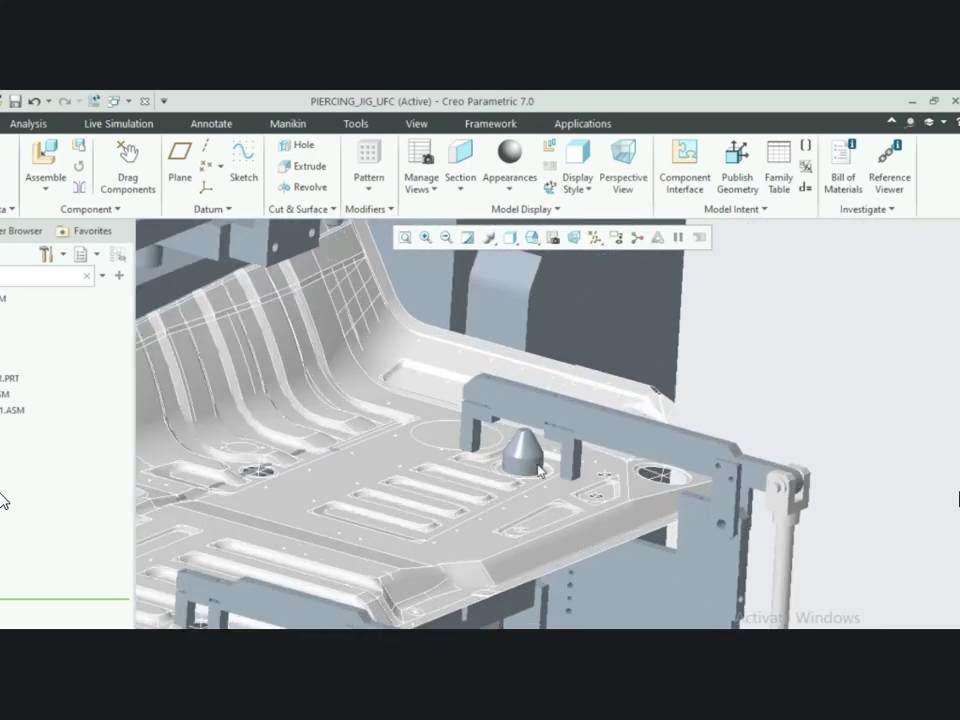
pyautogui.scroll(8, 484, 416)
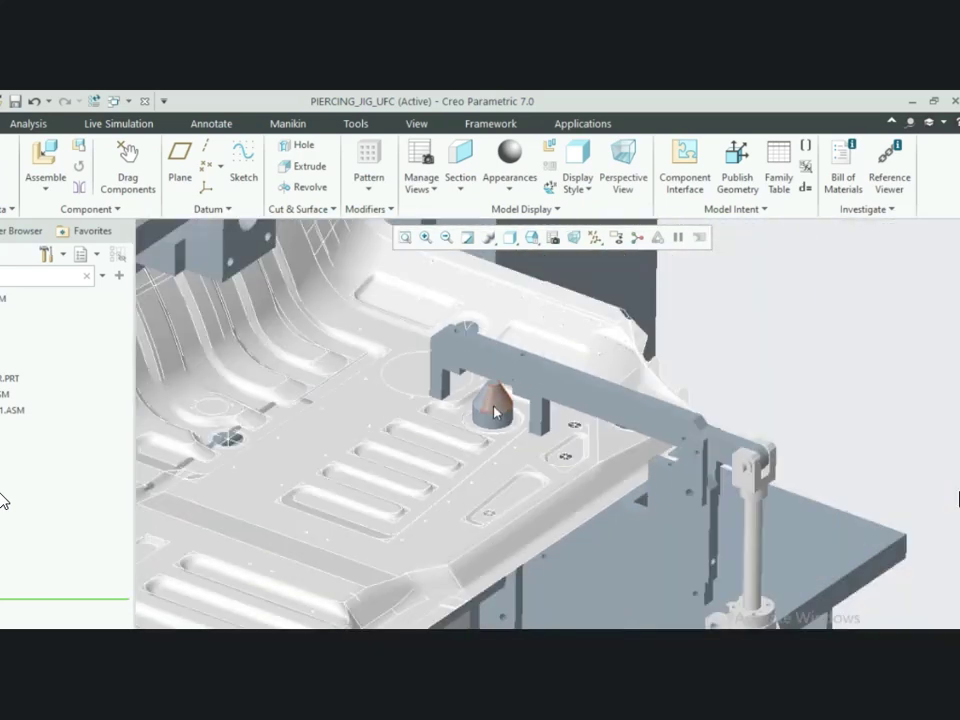
pyautogui.moveTo(496, 422)
pyautogui.mouseDown(button='middle')
pyautogui.moveTo(519, 403)
pyautogui.moveTo(491, 410)
pyautogui.moveTo(490, 401)
pyautogui.mouseUp(button='middle')
pyautogui.scroll(5, 495, 402)
pyautogui.scroll(-4, 551, 437)
pyautogui.moveTo(546, 429); pyautogui.dragTo(536, 409, button='middle')
pyautogui.scroll(5, 578, 505)
pyautogui.scroll(12, 582, 395)
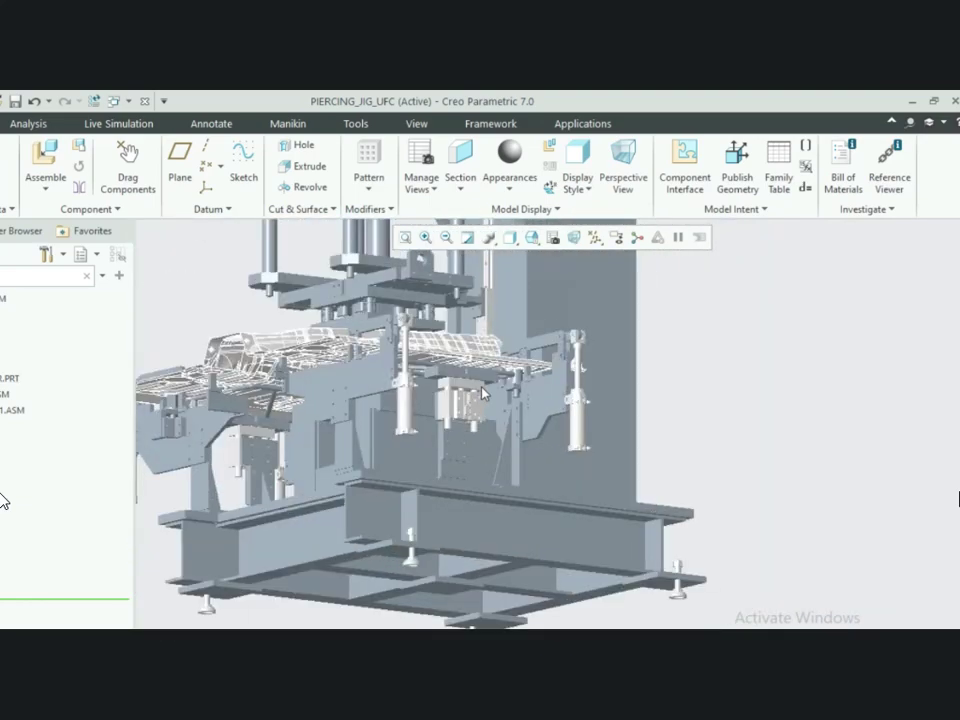
# Examine the corner clamp arms, their cylinders and the support brackets from above and below the floor panel
pyautogui.moveTo(587, 371); pyautogui.dragTo(523, 430, button='middle')
pyautogui.scroll(5, 530, 425)
pyautogui.moveTo(563, 393)
pyautogui.mouseDown(button='middle')
pyautogui.moveTo(525, 414)
pyautogui.moveTo(517, 387)
pyautogui.moveTo(646, 450)
pyautogui.mouseUp(button='middle')
pyautogui.scroll(5, 578, 398)
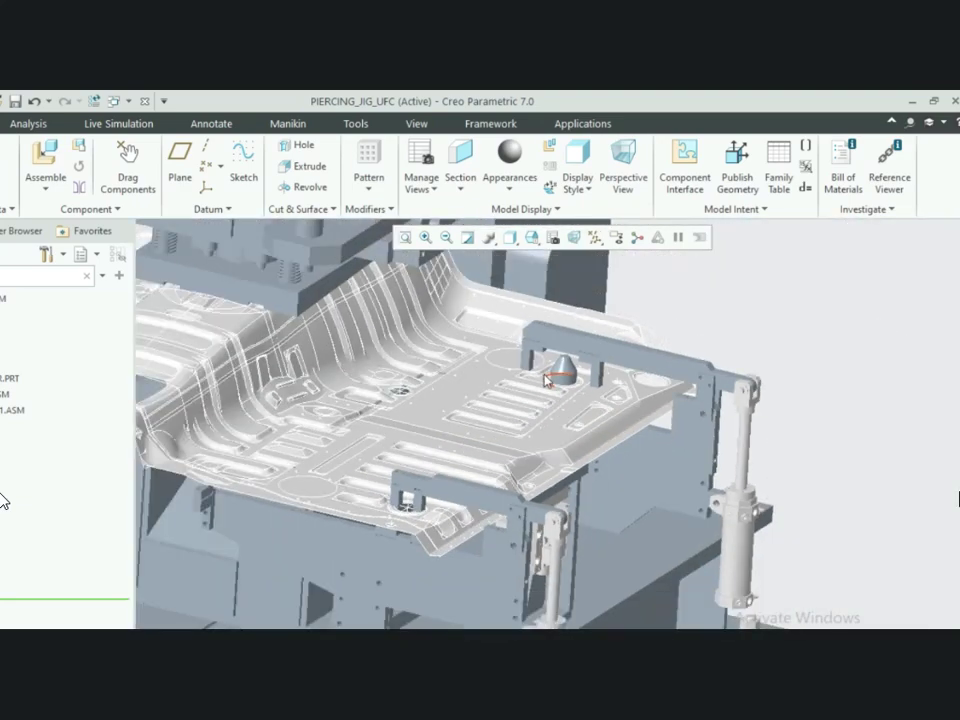
pyautogui.scroll(-7, 464, 456)
pyautogui.moveTo(463, 456); pyautogui.dragTo(499, 458, button='middle')
pyautogui.scroll(-6, 498, 458)
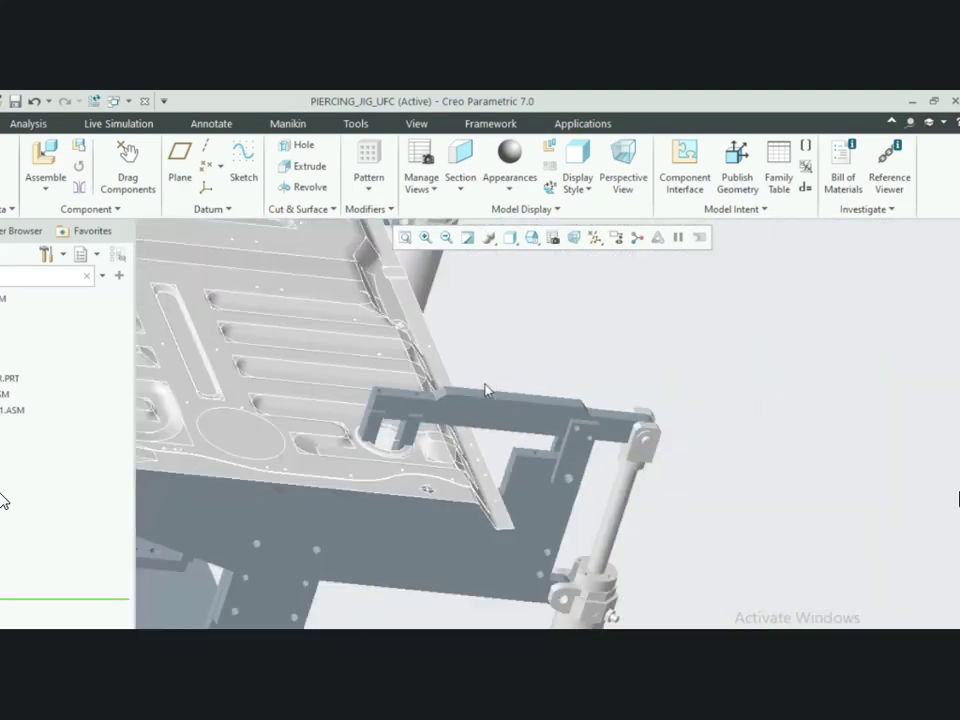
pyautogui.scroll(-6, 494, 383)
pyautogui.moveTo(504, 379)
pyautogui.mouseDown(button='middle')
pyautogui.moveTo(508, 355)
pyautogui.moveTo(536, 333)
pyautogui.moveTo(545, 361)
pyautogui.moveTo(522, 390)
pyautogui.moveTo(553, 405)
pyautogui.moveTo(557, 369)
pyautogui.moveTo(528, 412)
pyautogui.moveTo(503, 419)
pyautogui.moveTo(493, 399)
pyautogui.moveTo(504, 405)
pyautogui.moveTo(461, 418)
pyautogui.moveTo(461, 390)
pyautogui.moveTo(456, 418)
pyautogui.mouseUp(button='middle')
pyautogui.scroll(3, 500, 402)
pyautogui.scroll(-4, 491, 403)
pyautogui.scroll(5, 458, 420)
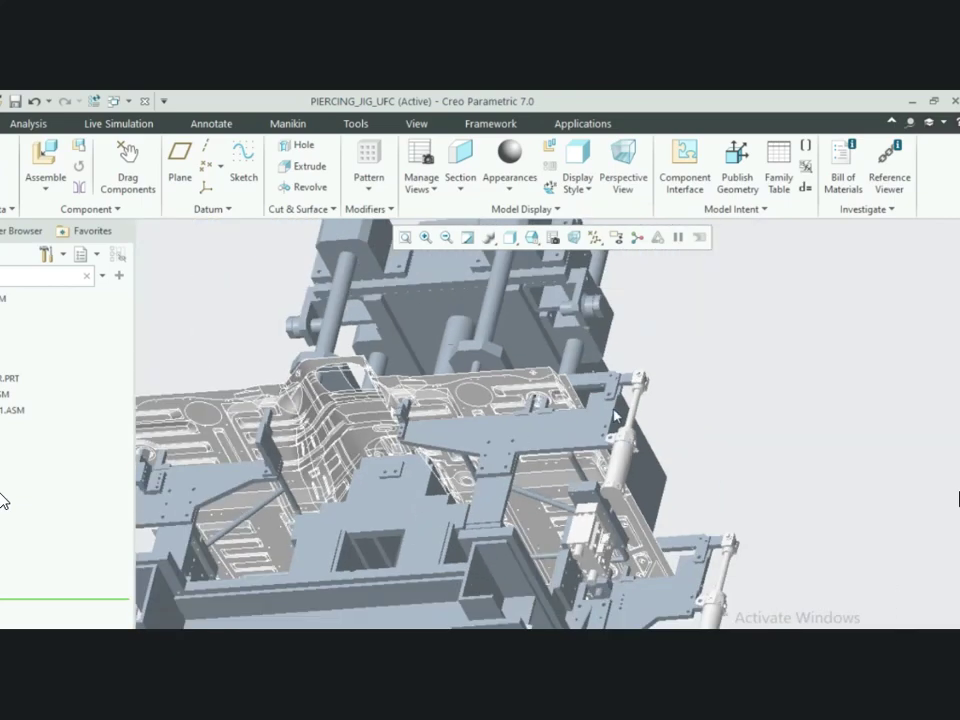
# Compare the clamp units and locating pins along one side of the floor panel with the central press unit
pyautogui.scroll(-4, 610, 369)
pyautogui.scroll(-4, 592, 426)
pyautogui.moveTo(568, 422)
pyautogui.mouseDown(button='middle')
pyautogui.moveTo(589, 424)
pyautogui.moveTo(591, 495)
pyautogui.moveTo(591, 445)
pyautogui.mouseUp(button='middle')
pyautogui.scroll(7, 591, 443)
pyautogui.scroll(-2, 497, 508)
pyautogui.moveTo(485, 478)
pyautogui.mouseDown(button='middle')
pyautogui.moveTo(489, 431)
pyautogui.moveTo(431, 474)
pyautogui.mouseUp(button='middle')
pyautogui.scroll(6, 431, 474)
pyautogui.scroll(-6, 523, 440)
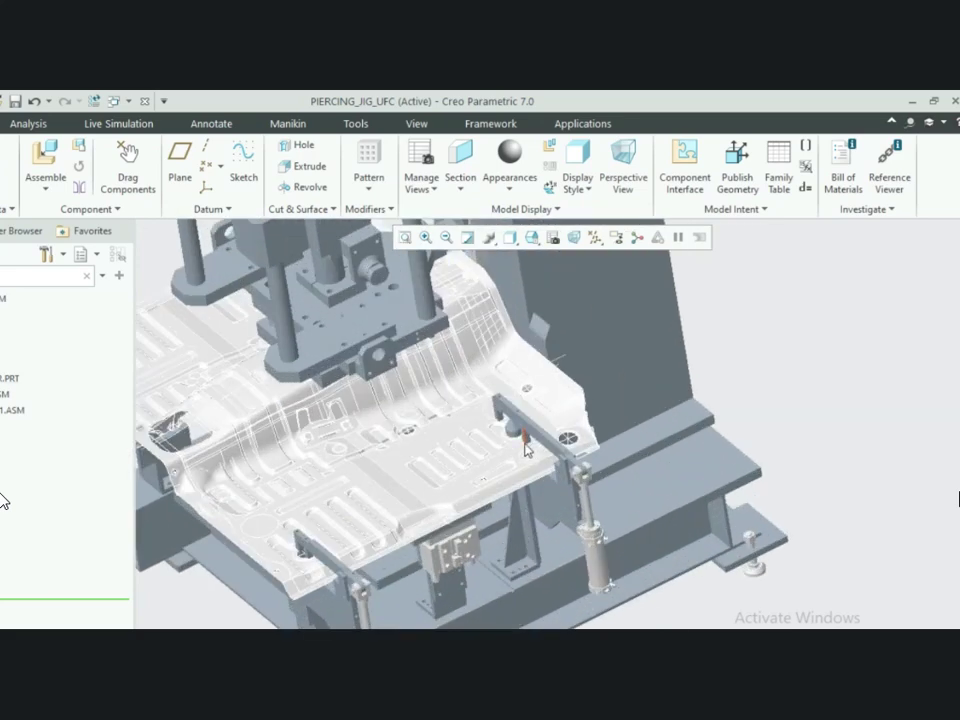
pyautogui.moveTo(513, 418)
pyautogui.mouseDown(button='middle')
pyautogui.moveTo(534, 388)
pyautogui.moveTo(547, 405)
pyautogui.mouseUp(button='middle')
pyautogui.scroll(7, 590, 435)
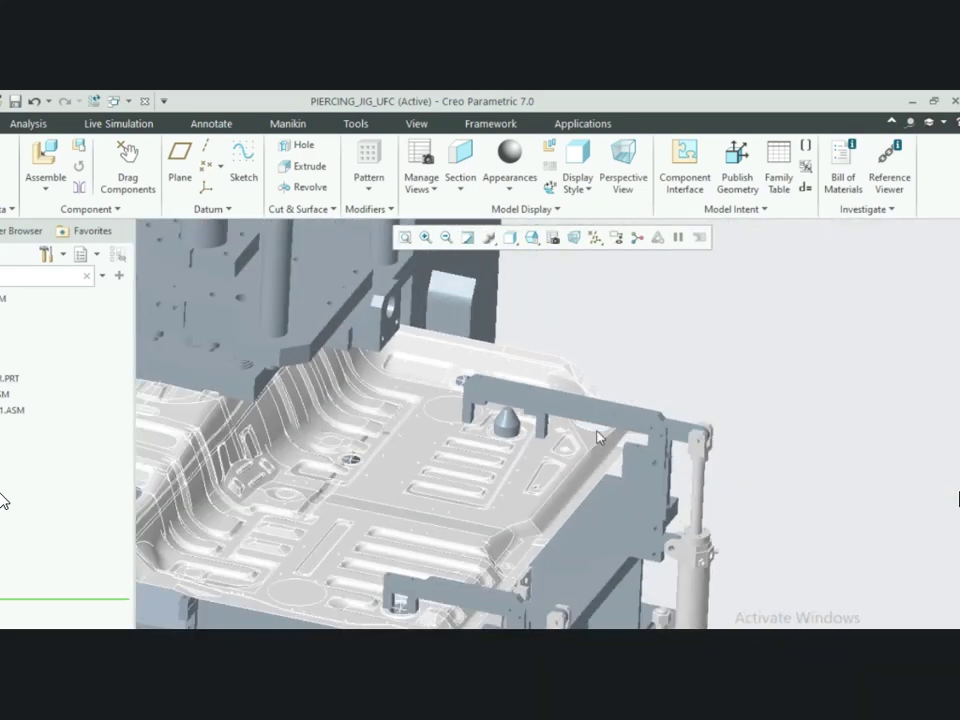
# Examine the jig from the side down to the underside of the floor panel between the clamp cylinders
pyautogui.scroll(-6, 393, 384)
pyautogui.scroll(-2, 435, 404)
pyautogui.moveTo(435, 399)
pyautogui.mouseDown(button='middle')
pyautogui.moveTo(474, 403)
pyautogui.moveTo(411, 413)
pyautogui.moveTo(455, 418)
pyautogui.moveTo(489, 336)
pyautogui.moveTo(521, 334)
pyautogui.moveTo(534, 321)
pyautogui.moveTo(517, 342)
pyautogui.moveTo(505, 425)
pyautogui.moveTo(521, 392)
pyautogui.moveTo(512, 398)
pyautogui.mouseUp(button='middle')
pyautogui.scroll(-6, 434, 430)
pyautogui.scroll(8, 561, 402)
pyautogui.scroll(3, 445, 408)
pyautogui.scroll(-5, 507, 428)
pyautogui.scroll(4, 485, 445)
pyautogui.moveTo(478, 452); pyautogui.dragTo(467, 514, button='middle')
pyautogui.scroll(2, 468, 514)
pyautogui.moveTo(470, 462); pyautogui.dragTo(215, 488, button='middle')
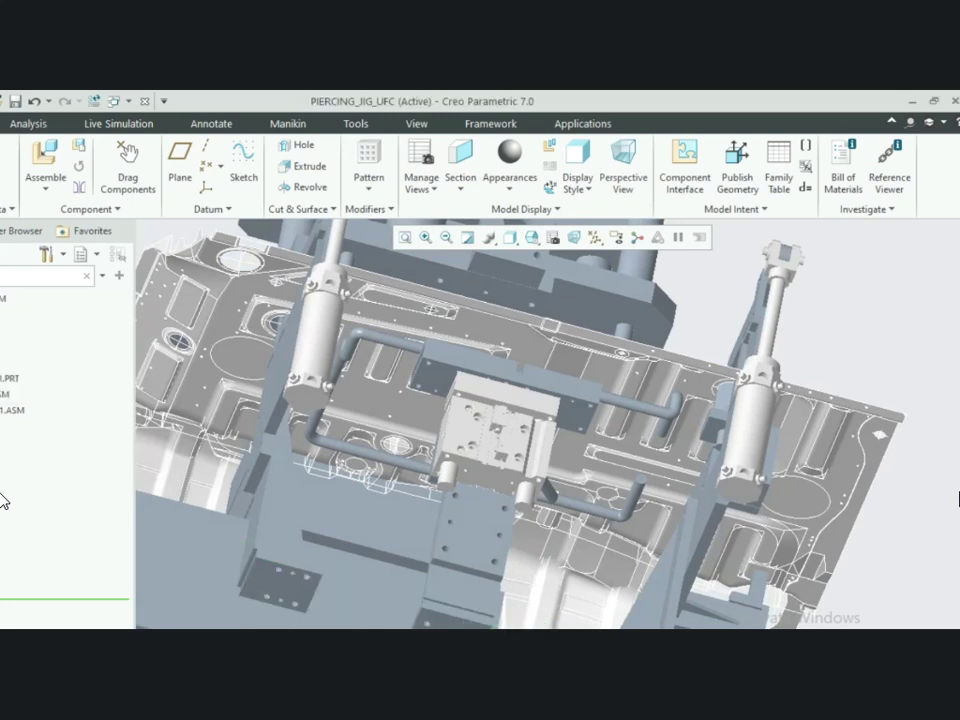
# Examine the bent-pipe frames and their guided cylinders mounted beneath the floor panel on both sides of the jig
pyautogui.scroll(6, 348, 420)
pyautogui.scroll(-3, 345, 447)
pyautogui.scroll(3, 360, 456)
pyautogui.scroll(5, 395, 424)
pyautogui.moveTo(381, 447)
pyautogui.mouseDown(button='middle')
pyautogui.moveTo(429, 446)
pyautogui.moveTo(429, 435)
pyautogui.moveTo(304, 459)
pyautogui.moveTo(303, 448)
pyautogui.mouseUp(button='middle')
pyautogui.scroll(-3, 303, 448)
pyautogui.scroll(3, 392, 477)
pyautogui.moveTo(447, 438)
pyautogui.mouseDown(button='middle')
pyautogui.moveTo(454, 419)
pyautogui.moveTo(456, 437)
pyautogui.moveTo(399, 484)
pyautogui.moveTo(422, 467)
pyautogui.mouseUp(button='middle')
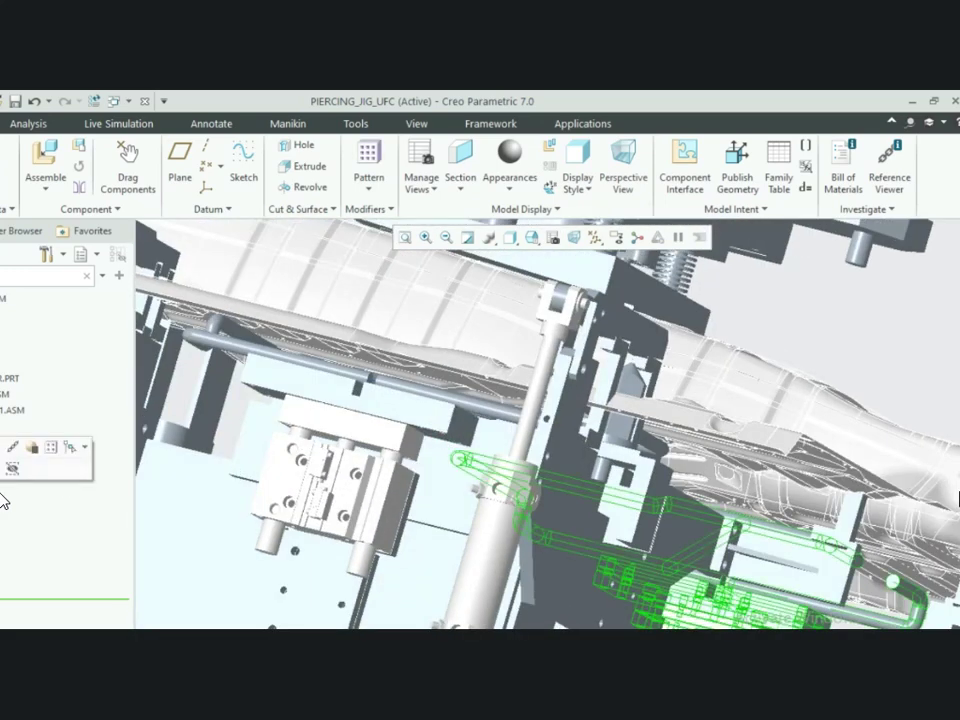
pyautogui.moveTo(332, 480); pyautogui.dragTo(357, 408, button='middle')
pyautogui.scroll(3, 355, 408)
pyautogui.scroll(-6, 270, 513)
pyautogui.scroll(4, 325, 487)
pyautogui.moveTo(323, 487); pyautogui.dragTo(450, 470, button='middle')
# Open the LOC-5 pipe-frame subassembly in its own window and examine its frame, cylinder and bracket from several sides
pyautogui.click(2, 436)
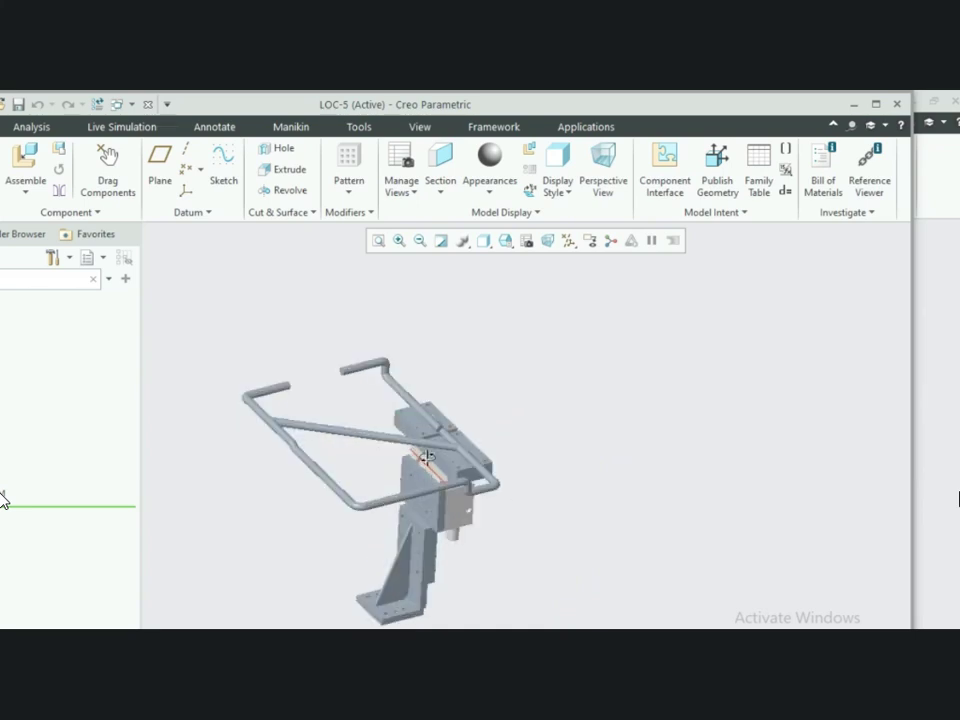
pyautogui.moveTo(430, 442); pyautogui.dragTo(474, 455, button='middle')
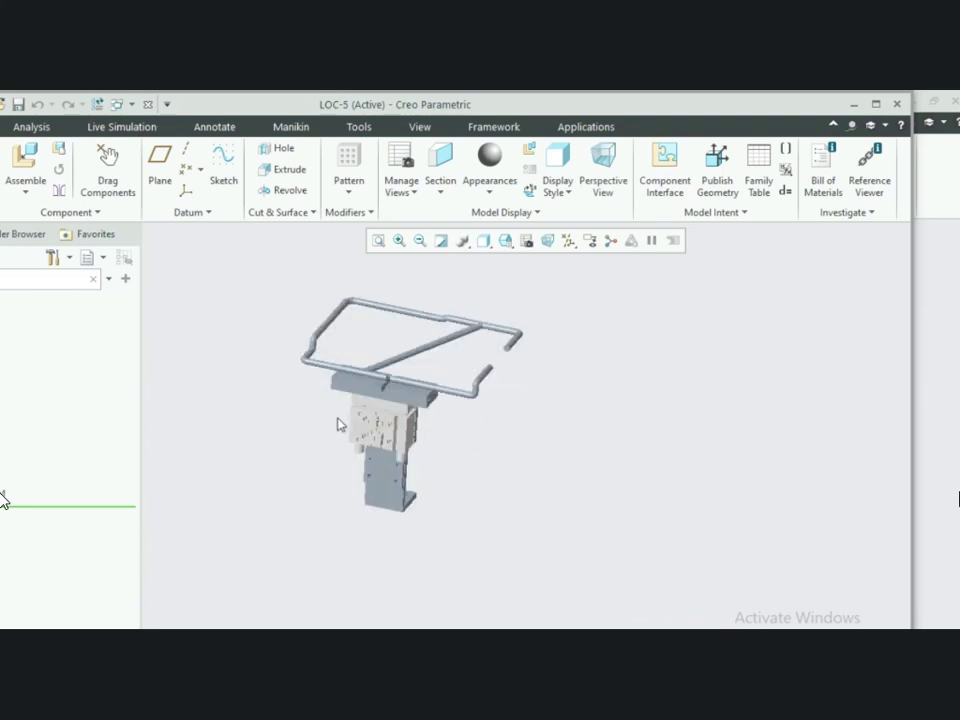
pyautogui.scroll(5, 471, 440)
pyautogui.moveTo(456, 386); pyautogui.dragTo(408, 374, button='middle')
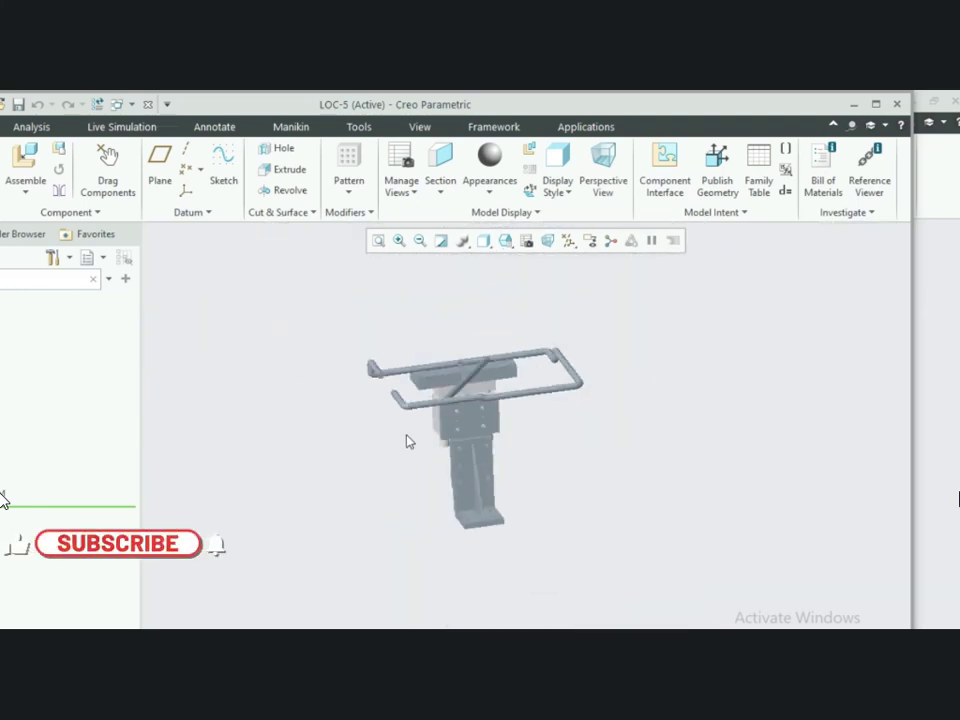
pyautogui.moveTo(490, 423); pyautogui.dragTo(548, 425, button='middle')
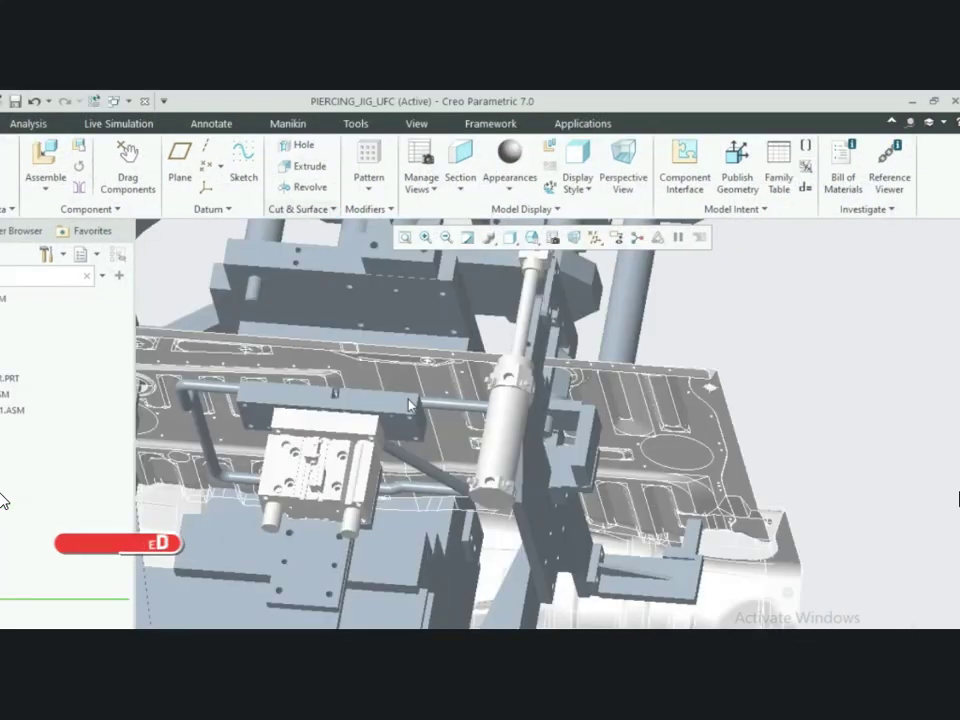
# Show the hidden base frame between the levelling feet and the jig's posts
pyautogui.moveTo(440, 410); pyautogui.dragTo(248, 418, button='middle')
pyautogui.moveTo(457, 363); pyautogui.dragTo(445, 385, button='middle')
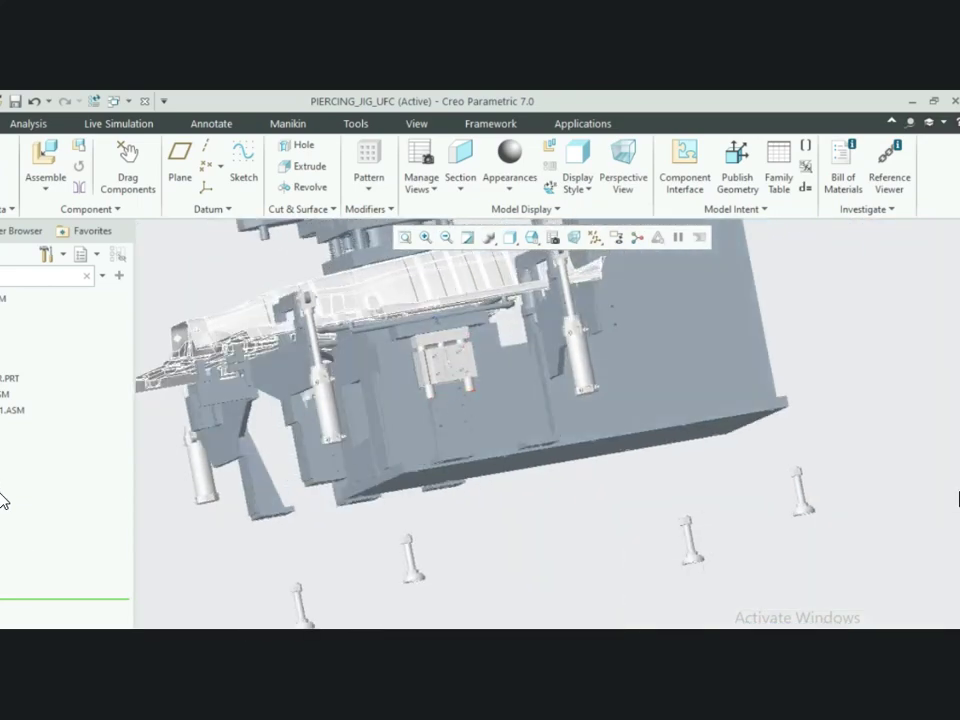
pyautogui.click(14, 390)
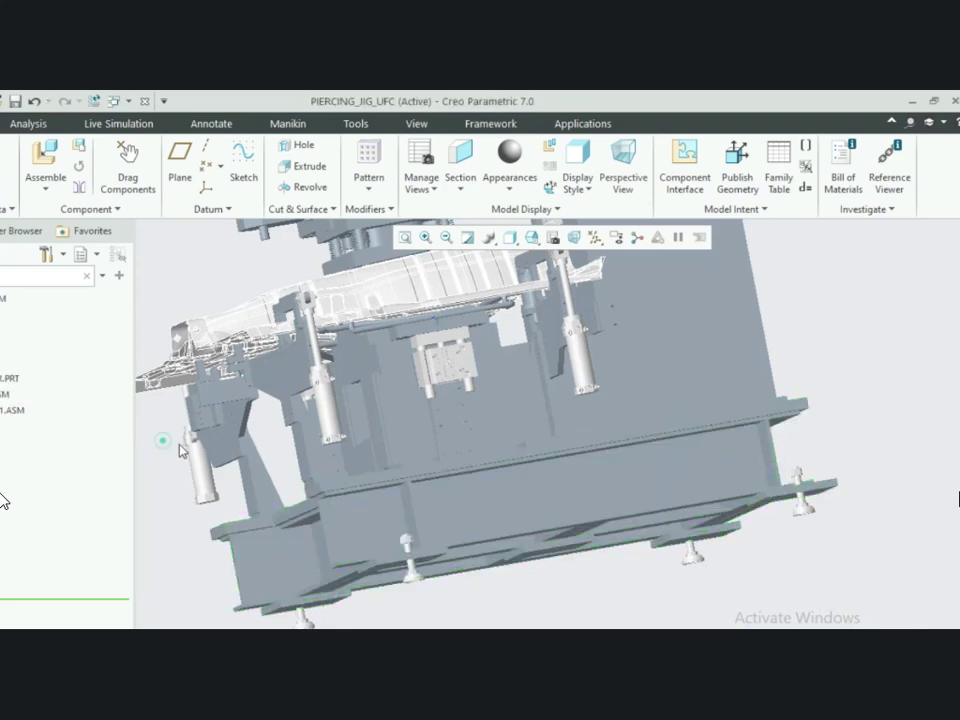
pyautogui.click(163, 440)
# Examine the complete jig from the front and at an angle, including the base frame and the central piercing unit
pyautogui.scroll(5, 375, 428)
pyautogui.scroll(-4, 427, 422)
pyautogui.moveTo(393, 418); pyautogui.dragTo(437, 512, button='middle')
pyautogui.scroll(4, 462, 466)
pyautogui.scroll(3, 420, 467)
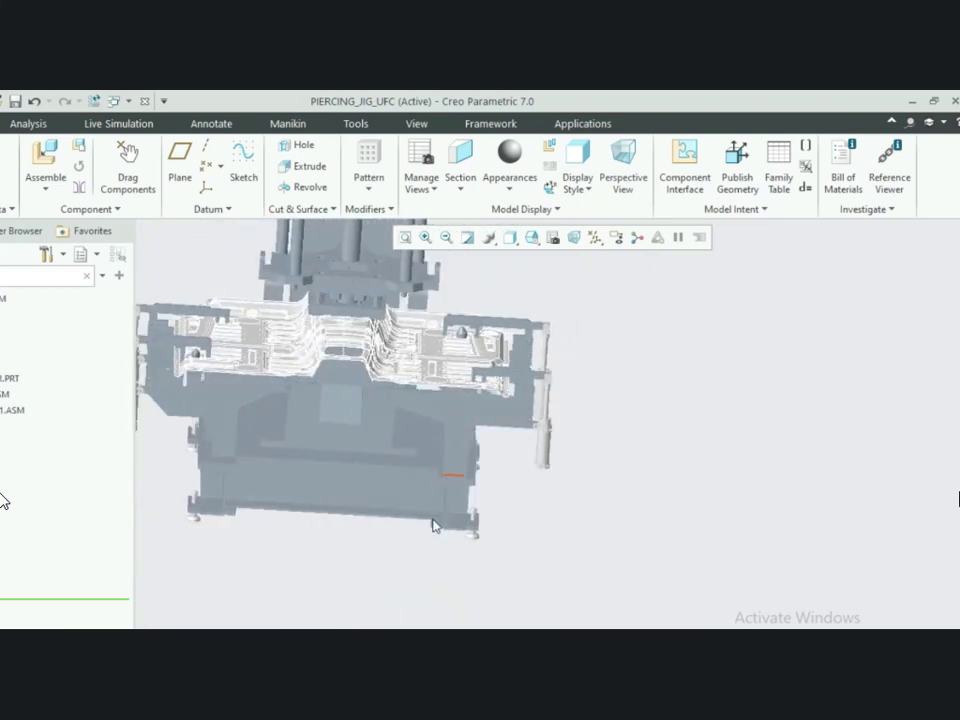
pyautogui.scroll(3, 437, 512)
pyautogui.scroll(-2, 356, 456)
pyautogui.moveTo(353, 441); pyautogui.dragTo(408, 515, button='middle')
pyautogui.scroll(4, 408, 517)
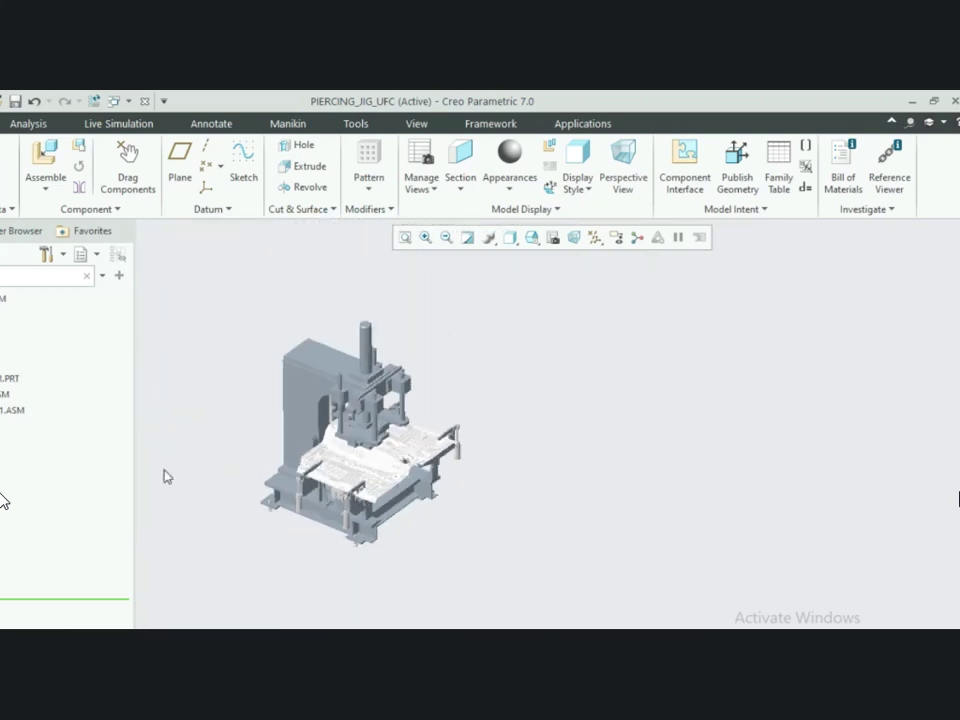
pyautogui.scroll(4, 392, 443)
pyautogui.moveTo(358, 454)
pyautogui.mouseDown(button='middle')
pyautogui.moveTo(364, 424)
pyautogui.moveTo(361, 439)
pyautogui.mouseUp(button='middle')
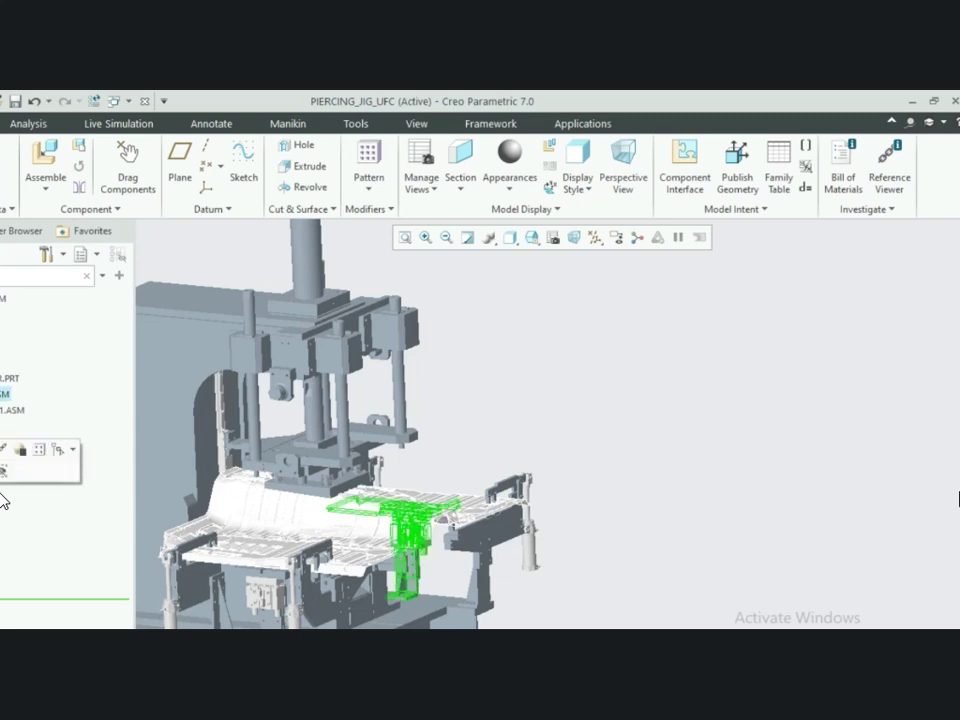
# Hide the piercing unit and examine the floor panel's openings, locating pins and clamp units from several sides
pyautogui.hotkey('ctrl', 'h')
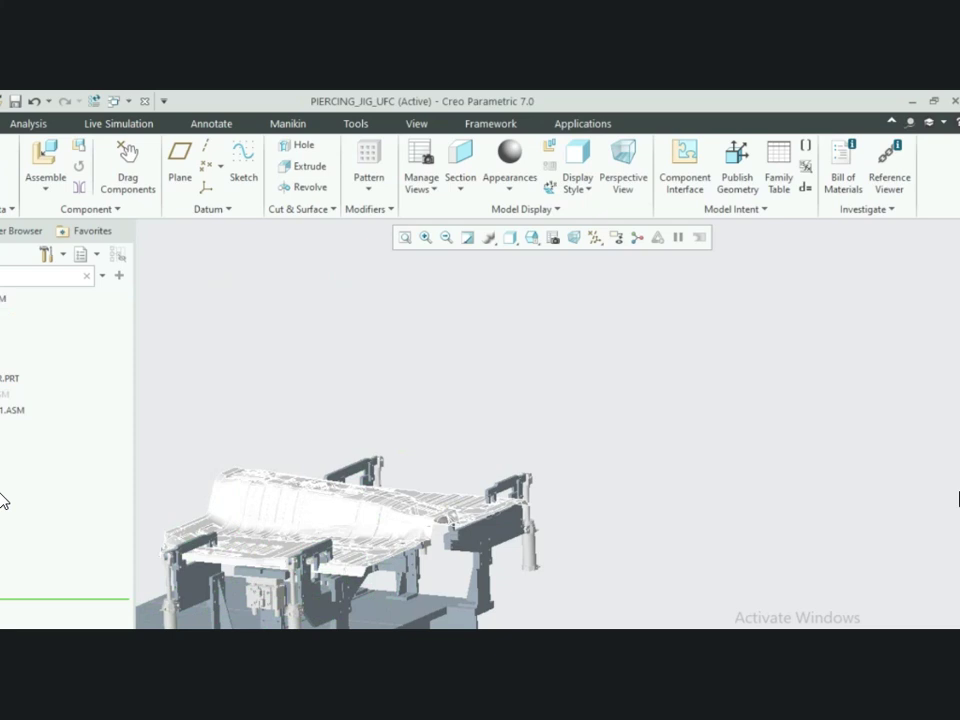
pyautogui.scroll(-4, 304, 485)
pyautogui.moveTo(390, 516)
pyautogui.mouseDown(button='middle')
pyautogui.moveTo(362, 528)
pyautogui.moveTo(369, 546)
pyautogui.mouseUp(button='middle')
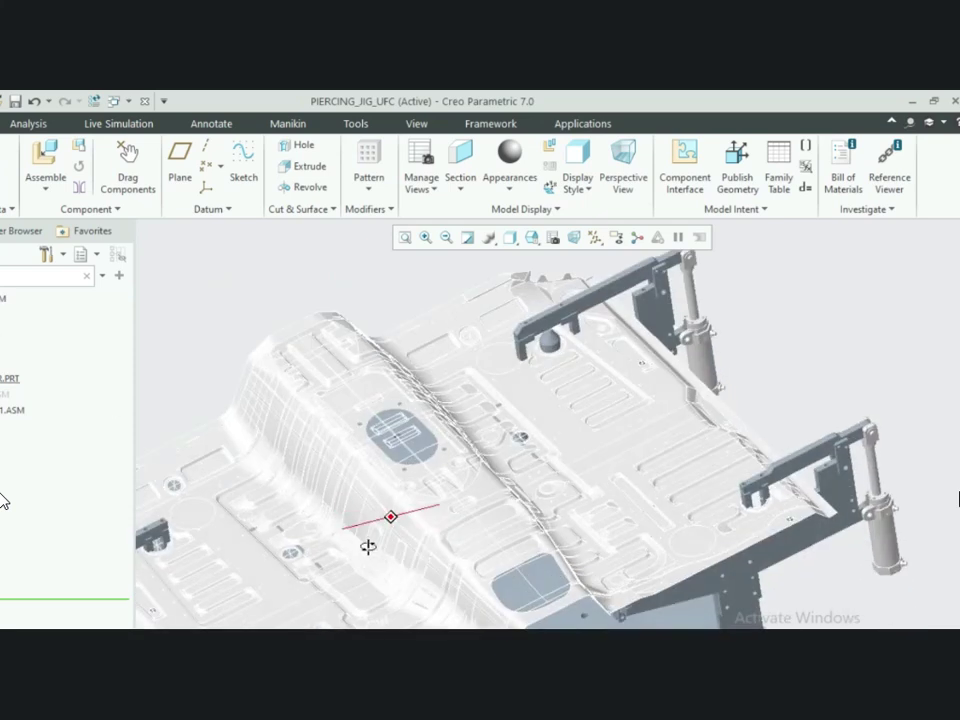
pyautogui.scroll(6, 422, 368)
pyautogui.moveTo(427, 413); pyautogui.dragTo(440, 363, button='middle')
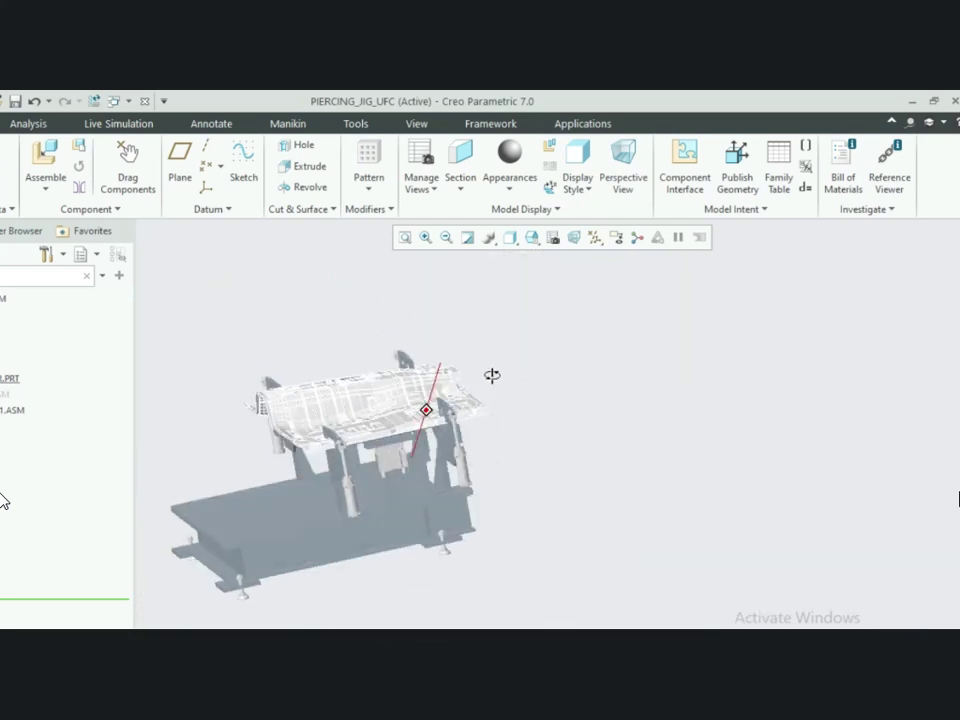
pyautogui.scroll(-4, 319, 408)
pyautogui.moveTo(319, 403)
pyautogui.mouseDown(button='middle')
pyautogui.moveTo(343, 409)
pyautogui.moveTo(336, 431)
pyautogui.moveTo(290, 402)
pyautogui.mouseUp(button='middle')
pyautogui.scroll(4, 336, 431)
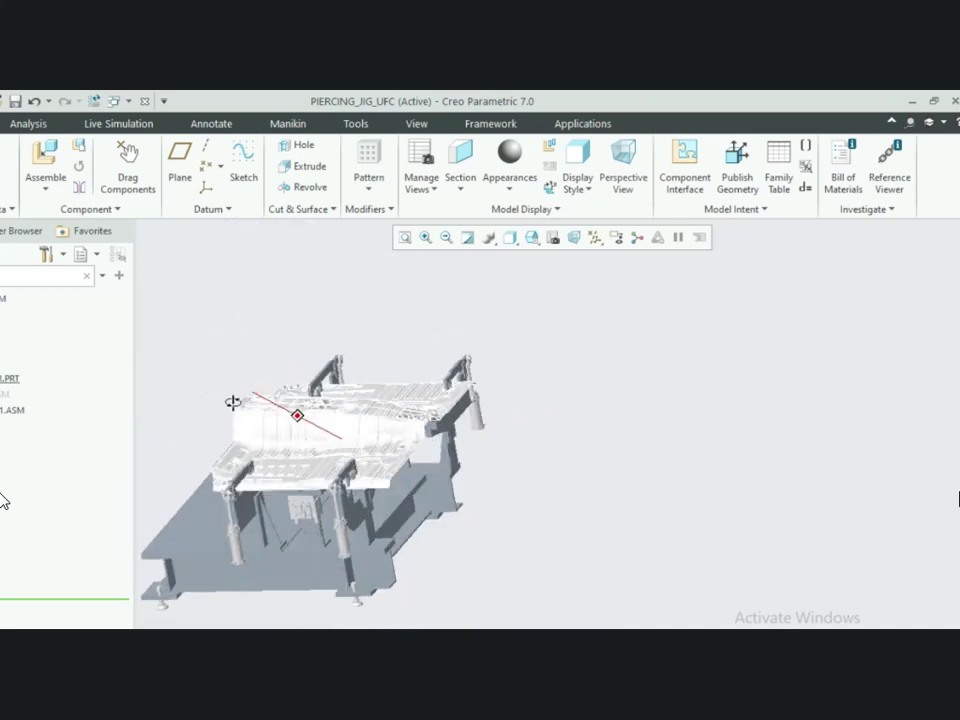
pyautogui.moveTo(369, 390)
pyautogui.mouseDown(button='middle')
pyautogui.moveTo(364, 380)
pyautogui.moveTo(321, 431)
pyautogui.mouseUp(button='middle')
pyautogui.moveTo(356, 412); pyautogui.dragTo(402, 388, button='middle')
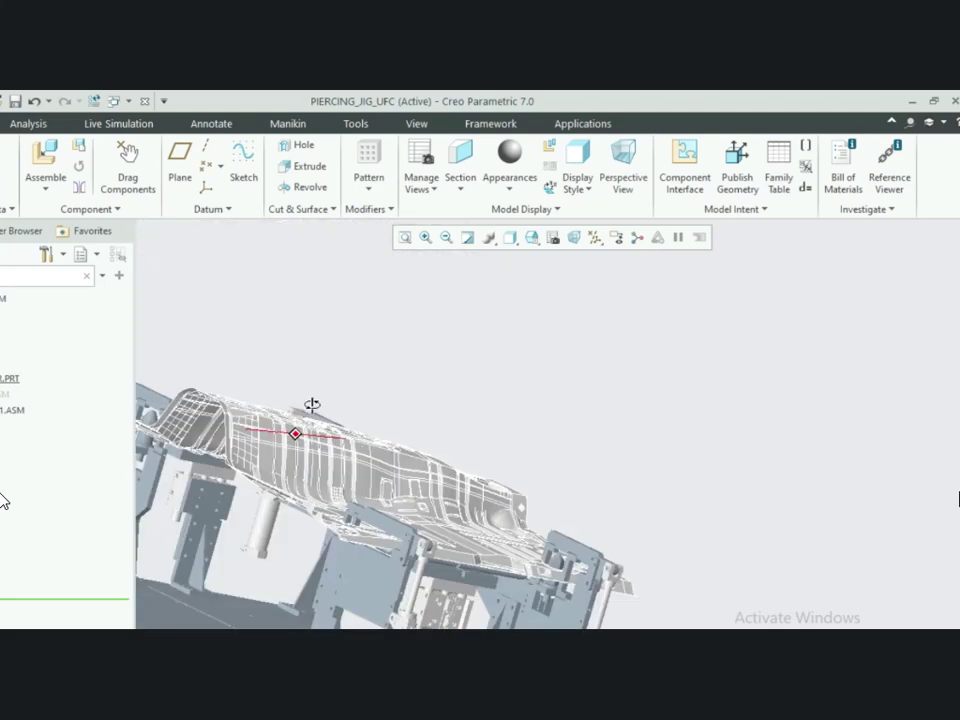
pyautogui.scroll(-4, 380, 465)
pyautogui.moveTo(347, 471); pyautogui.dragTo(386, 470, button='middle')
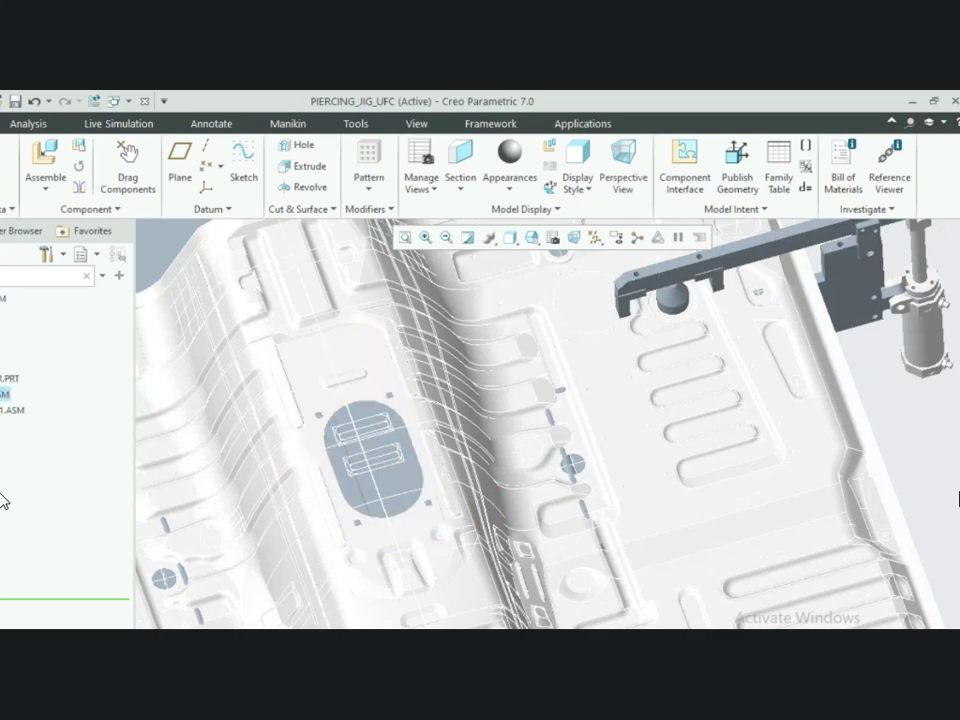
# Show the piercing unit and examine its spring-loaded stripper plate and punches above the floor panel
pyautogui.scroll(3, 386, 403)
pyautogui.moveTo(386, 403)
pyautogui.mouseDown(button='middle')
pyautogui.moveTo(369, 446)
pyautogui.moveTo(363, 397)
pyautogui.mouseUp(button='middle')
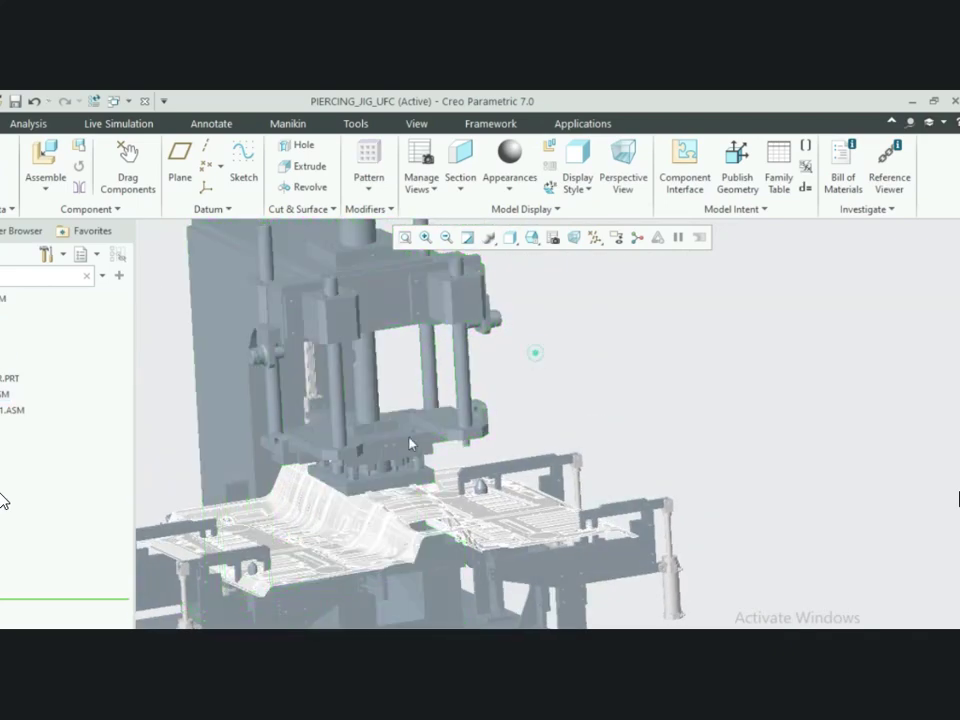
pyautogui.scroll(6, 375, 467)
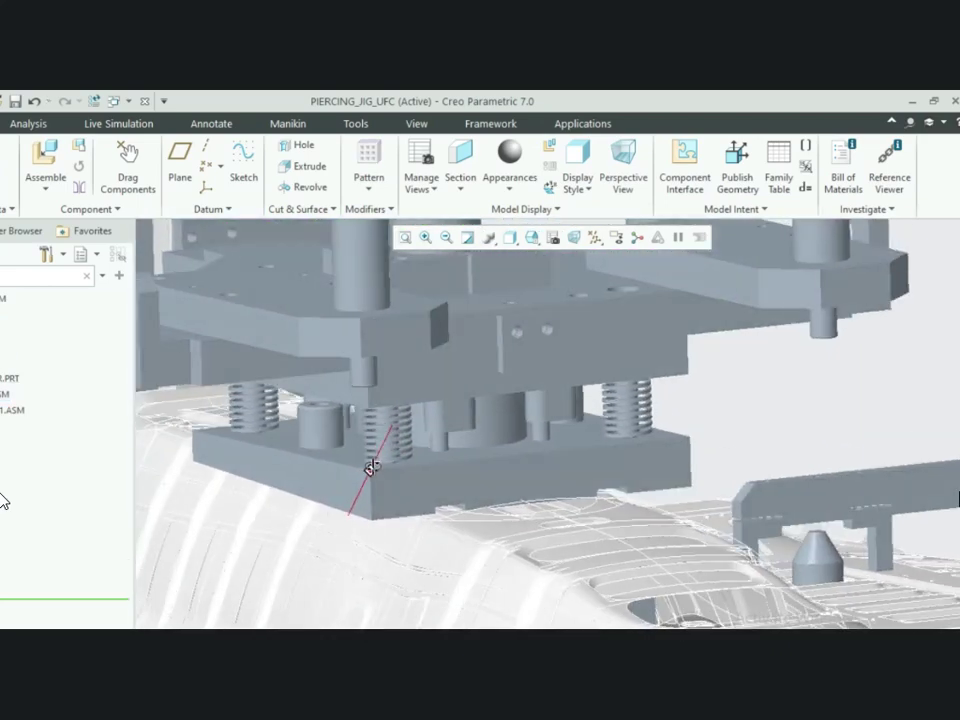
pyautogui.scroll(-8, 371, 467)
pyautogui.scroll(5, 400, 450)
pyautogui.moveTo(400, 449); pyautogui.dragTo(430, 412, button='middle')
pyautogui.scroll(4, 410, 453)
pyautogui.scroll(-2, 411, 455)
pyautogui.scroll(2, 413, 472)
pyautogui.moveTo(427, 457); pyautogui.dragTo(390, 480, button='middle')
pyautogui.scroll(-4, 418, 457)
pyautogui.scroll(2, 399, 476)
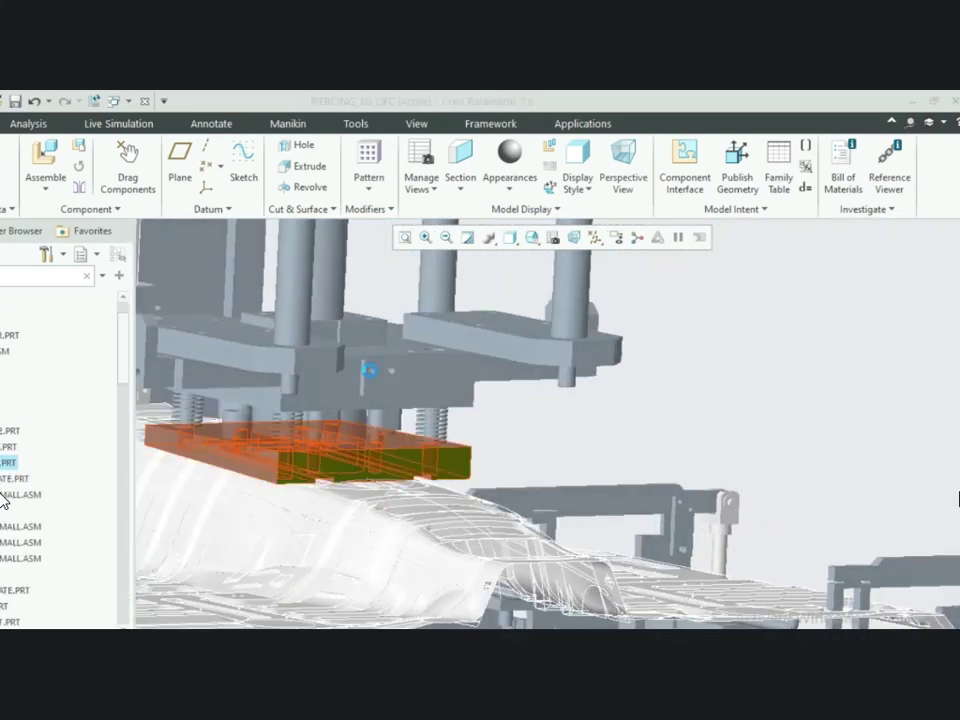
# Open the stripper plate in its own window, examine its slotted opening, holes and recessed channels from several sides, and close it
pyautogui.click(372, 369)
pyautogui.scroll(-4, 391, 281)
pyautogui.scroll(4, 415, 425)
pyautogui.scroll(-3, 435, 398)
pyautogui.moveTo(397, 468); pyautogui.dragTo(371, 411, button='middle')
pyautogui.scroll(3, 371, 411)
pyautogui.scroll(-2, 395, 450)
pyautogui.moveTo(395, 451); pyautogui.dragTo(279, 475, button='middle')
pyautogui.scroll(4, 279, 475)
pyautogui.scroll(-4, 322, 483)
pyautogui.scroll(4, 401, 406)
pyautogui.scroll(-3, 410, 400)
pyautogui.moveTo(418, 396); pyautogui.dragTo(448, 433, button='middle')
pyautogui.scroll(3, 435, 412)
pyautogui.moveTo(386, 390); pyautogui.dragTo(384, 358, button='middle')
pyautogui.scroll(-4, 384, 358)
pyautogui.scroll(5, 304, 431)
pyautogui.moveTo(304, 431)
pyautogui.mouseDown(button='middle')
pyautogui.moveTo(326, 449)
pyautogui.moveTo(324, 508)
pyautogui.moveTo(356, 482)
pyautogui.moveTo(306, 365)
pyautogui.moveTo(279, 411)
pyautogui.moveTo(317, 435)
pyautogui.mouseUp(button='middle')
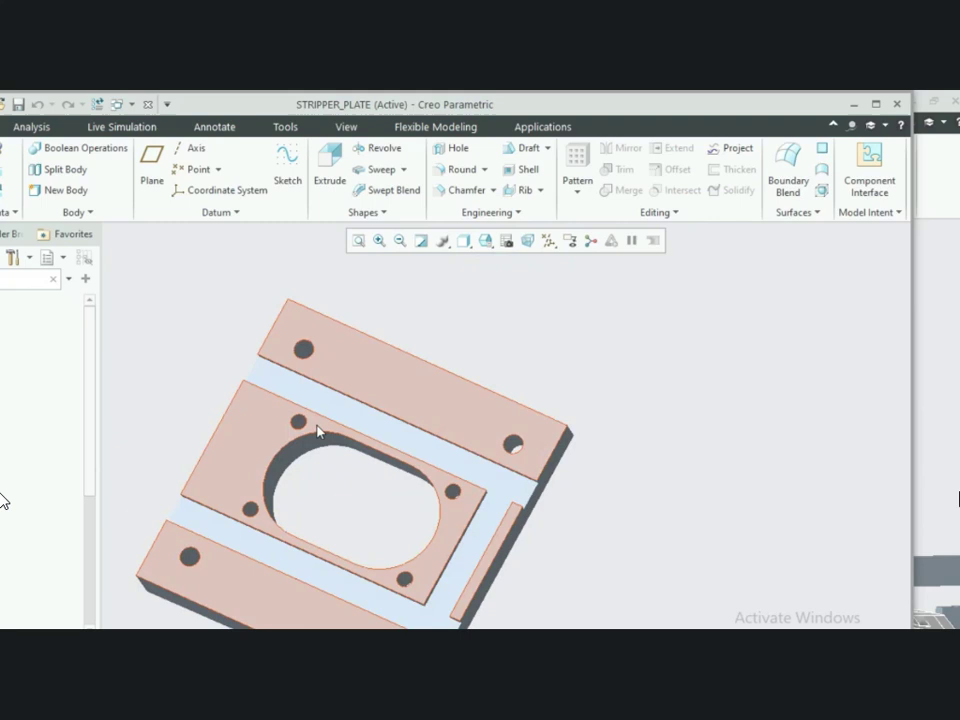
pyautogui.scroll(-2, 317, 435)
pyautogui.click(147, 105)
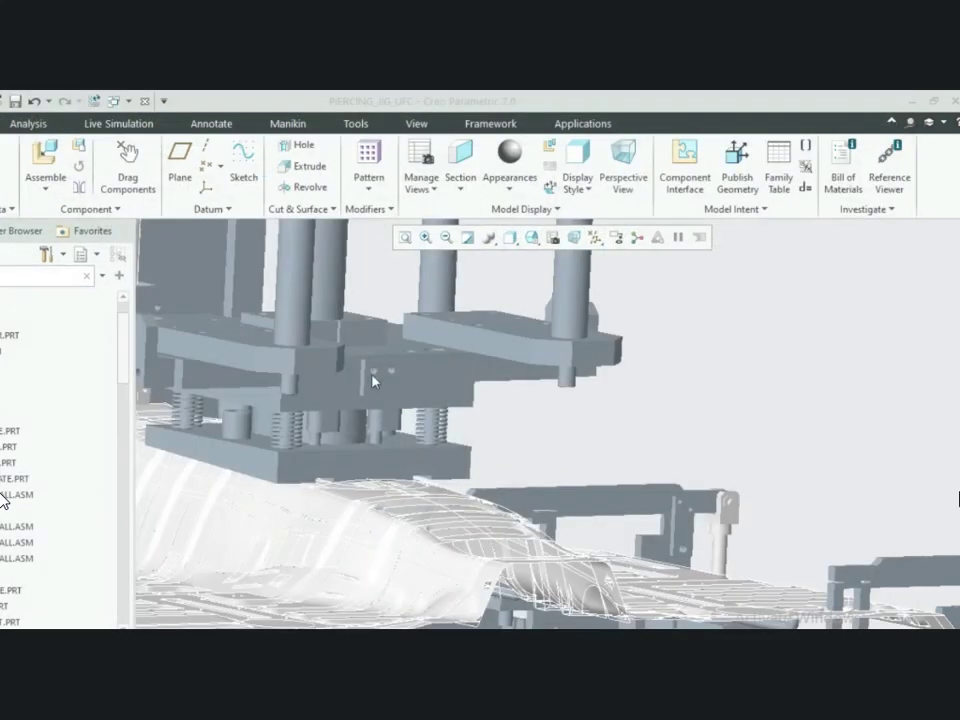
# Hide the stripper plate in the piercing jig assembly
pyautogui.scroll(-4, 330, 474)
pyautogui.scroll(4, 352, 450)
pyautogui.click(352, 453)
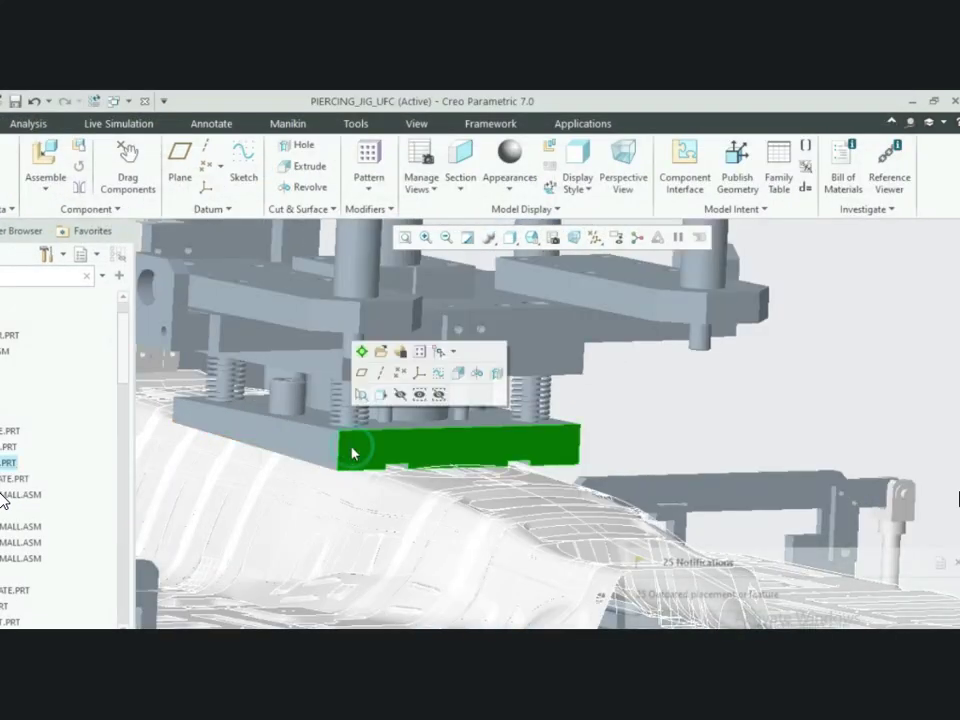
pyautogui.click(396, 402)
# Examine the large central punch, the small punches and the springs above the floor panel from several sides
pyautogui.moveTo(374, 437); pyautogui.dragTo(396, 412, button='middle')
pyautogui.scroll(-6, 230, 434)
pyautogui.moveTo(293, 408); pyautogui.dragTo(298, 407, button='middle')
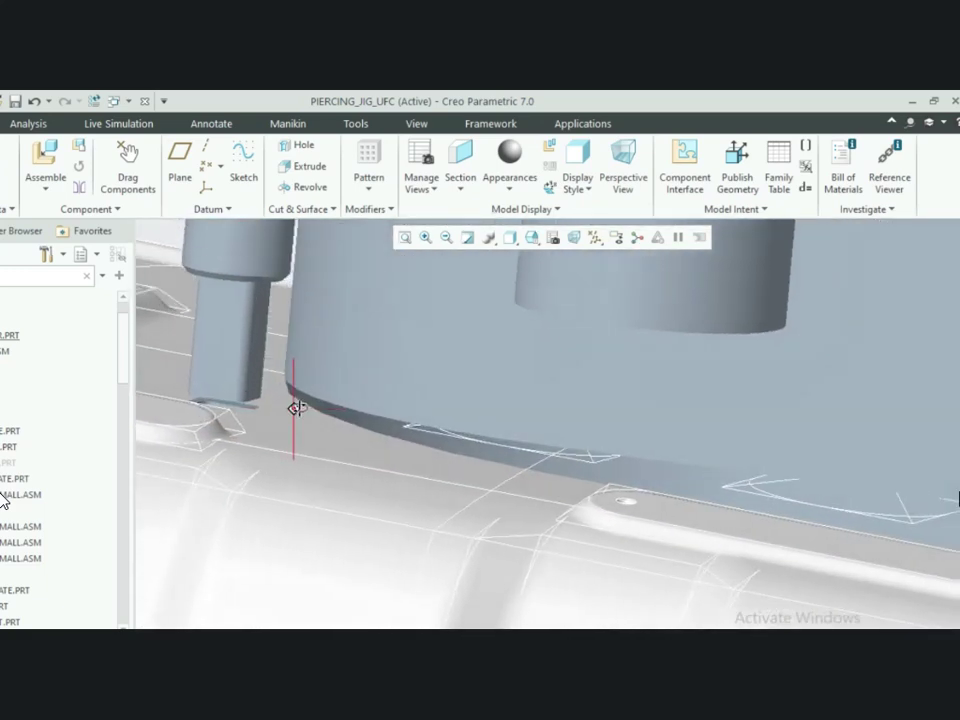
pyautogui.scroll(8, 300, 410)
pyautogui.scroll(-4, 362, 420)
pyautogui.moveTo(362, 420); pyautogui.dragTo(387, 419, button='middle')
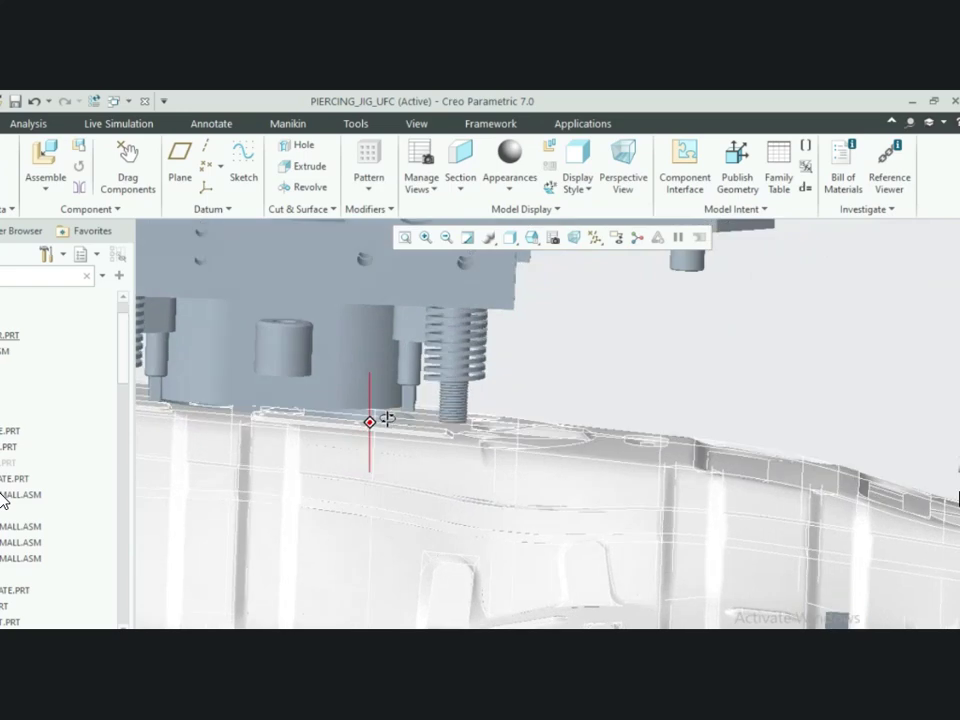
pyautogui.scroll(3, 300, 410)
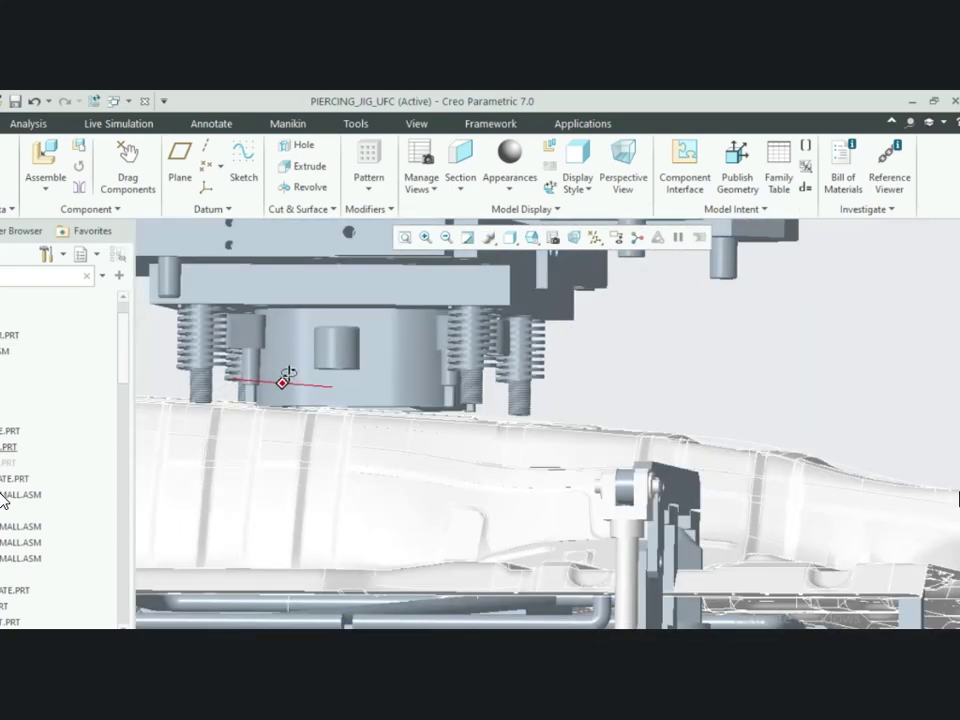
pyautogui.moveTo(287, 375)
pyautogui.mouseDown(button='middle')
pyautogui.moveTo(279, 403)
pyautogui.moveTo(367, 391)
pyautogui.mouseUp(button='middle')
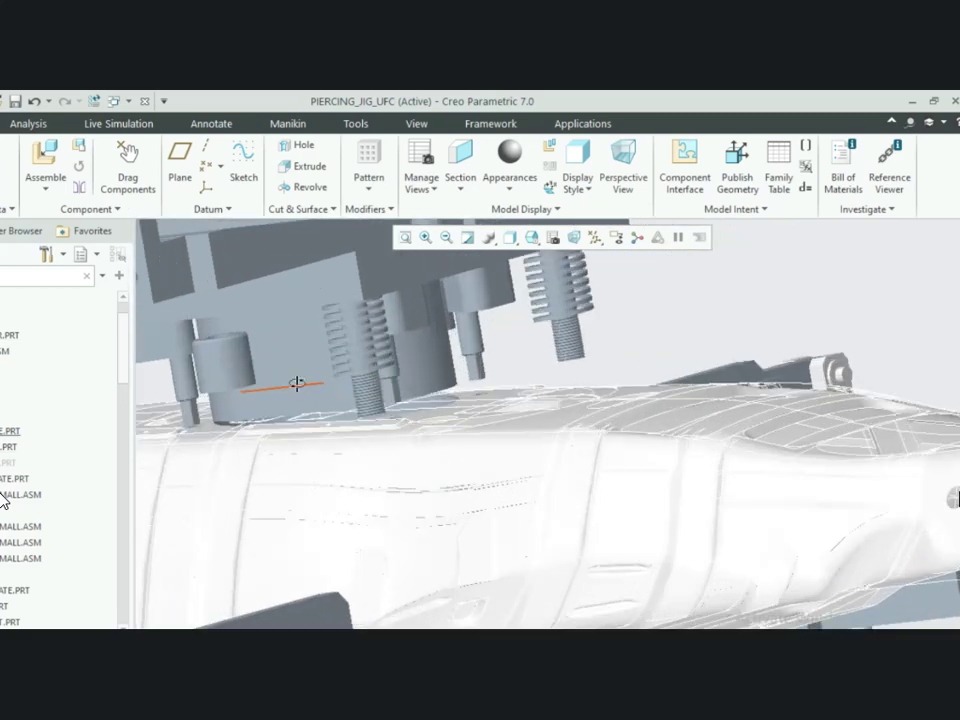
pyautogui.moveTo(270, 396)
pyautogui.mouseDown(button='middle')
pyautogui.moveTo(262, 396)
pyautogui.moveTo(364, 420)
pyautogui.moveTo(350, 394)
pyautogui.moveTo(311, 412)
pyautogui.mouseUp(button='middle')
pyautogui.moveTo(462, 410)
pyautogui.mouseDown(button='middle')
pyautogui.moveTo(407, 447)
pyautogui.moveTo(375, 454)
pyautogui.moveTo(461, 429)
pyautogui.moveTo(542, 422)
pyautogui.moveTo(541, 436)
pyautogui.moveTo(551, 420)
pyautogui.moveTo(570, 418)
pyautogui.mouseUp(button='middle')
pyautogui.moveTo(455, 409)
pyautogui.mouseDown(button='middle')
pyautogui.moveTo(330, 403)
pyautogui.moveTo(403, 416)
pyautogui.moveTo(407, 386)
pyautogui.moveTo(427, 384)
pyautogui.moveTo(430, 402)
pyautogui.moveTo(413, 395)
pyautogui.mouseUp(button='middle')
# Open the large central punch in its own window, examine its flanged shape, and close it
pyautogui.click(415, 397)
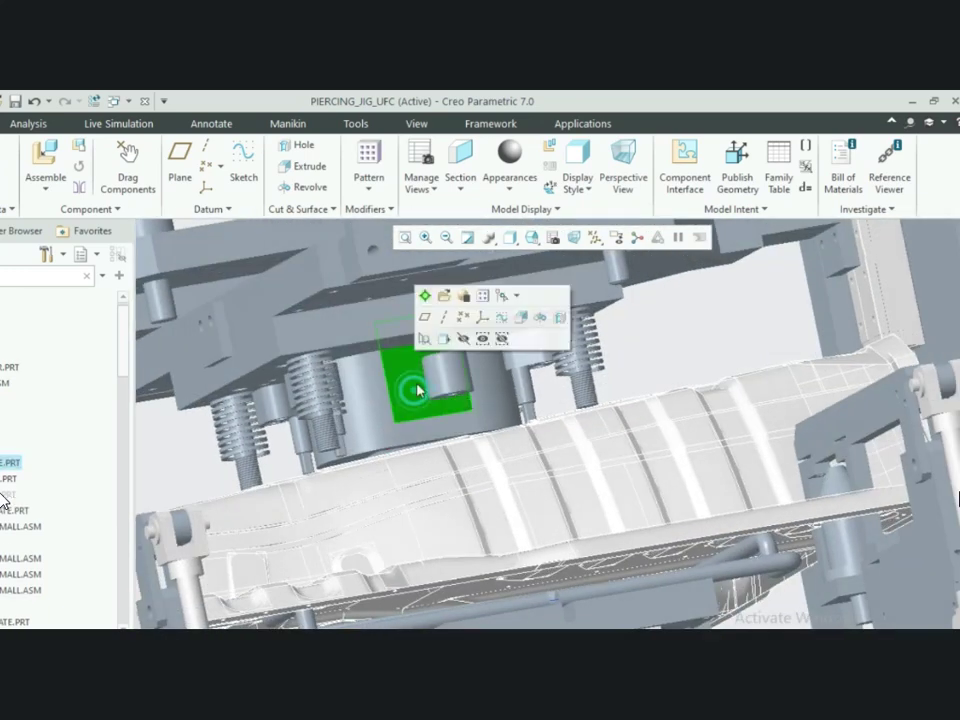
pyautogui.click(449, 301)
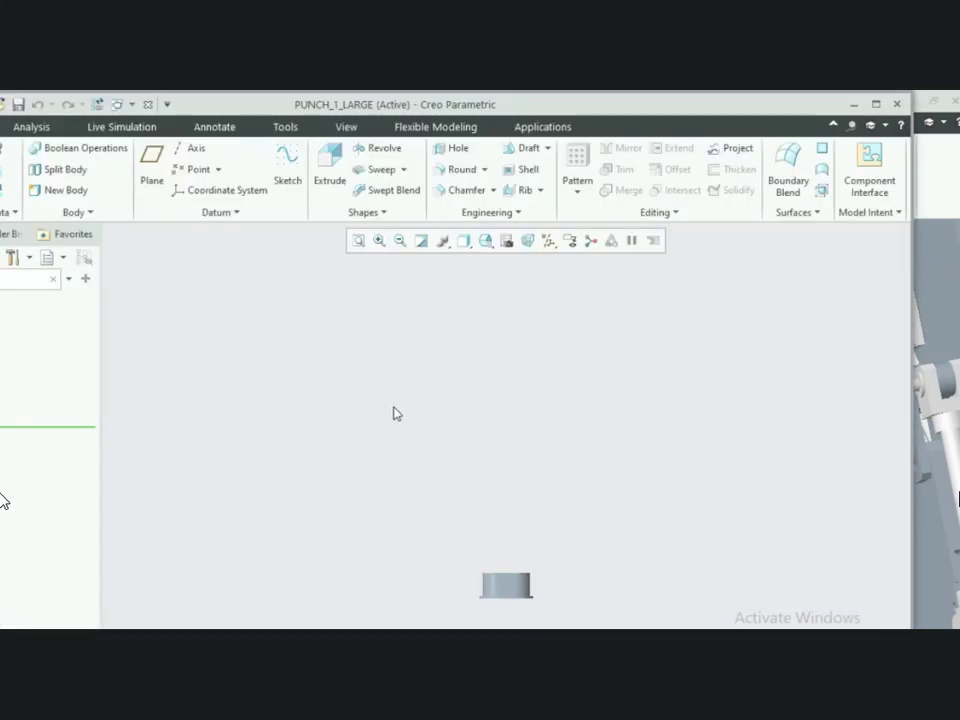
pyautogui.moveTo(432, 473)
pyautogui.mouseDown(button='middle')
pyautogui.moveTo(430, 420)
pyautogui.moveTo(362, 432)
pyautogui.mouseUp(button='middle')
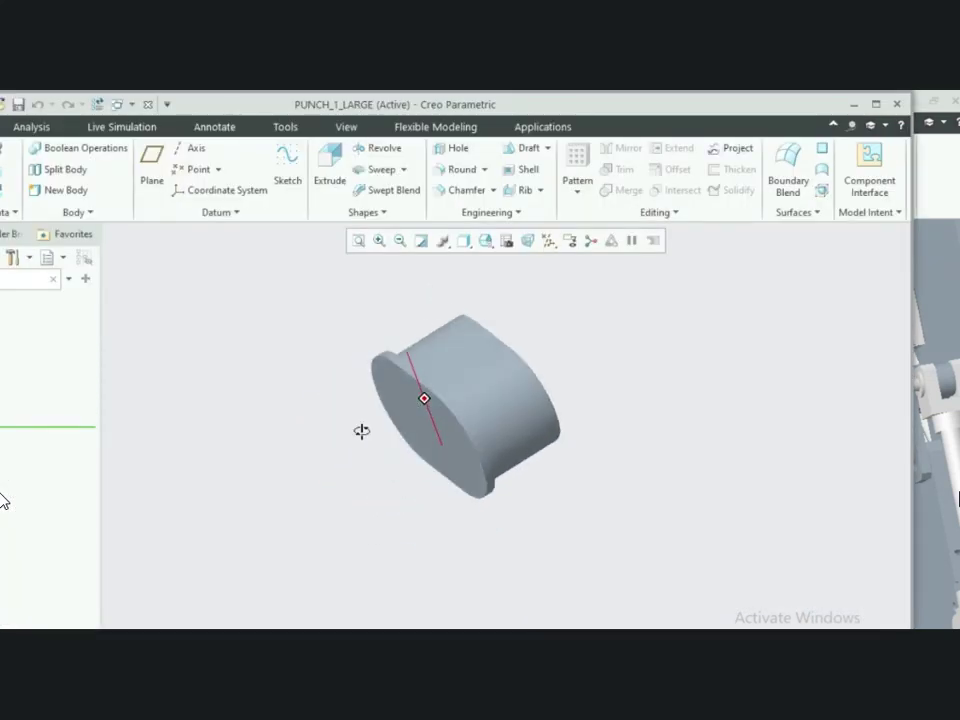
pyautogui.click(146, 105)
# Inspect the large punch's lower edge, and open the piercing unit in its own window to view its punches above the die
pyautogui.moveTo(286, 314); pyautogui.dragTo(382, 427, button='middle')
pyautogui.scroll(5, 383, 430)
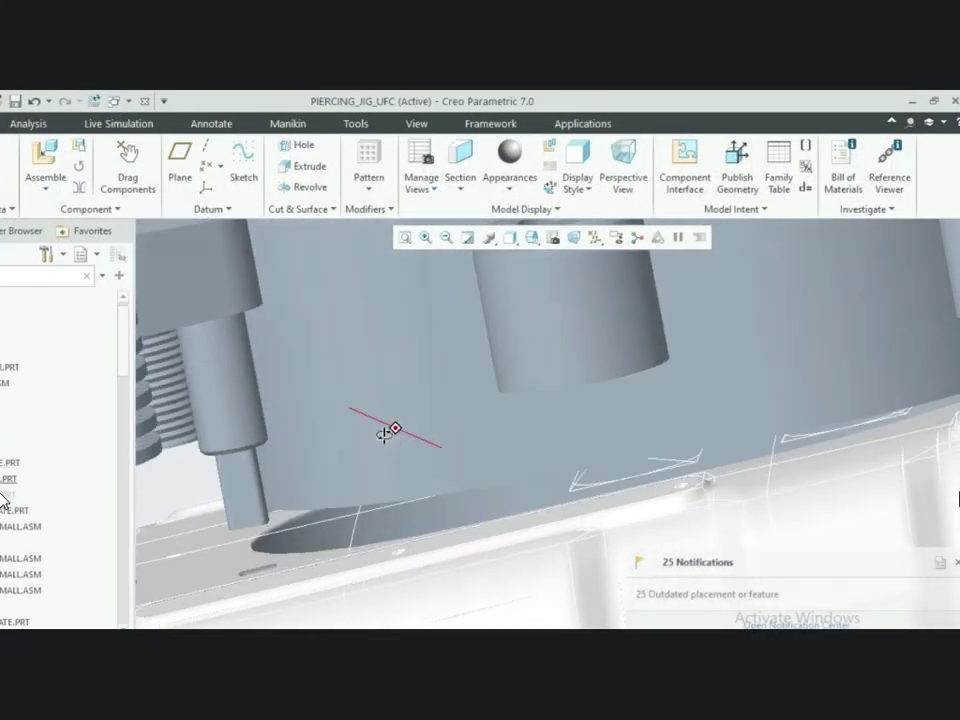
pyautogui.scroll(1, 384, 434)
pyautogui.click(3, 383)
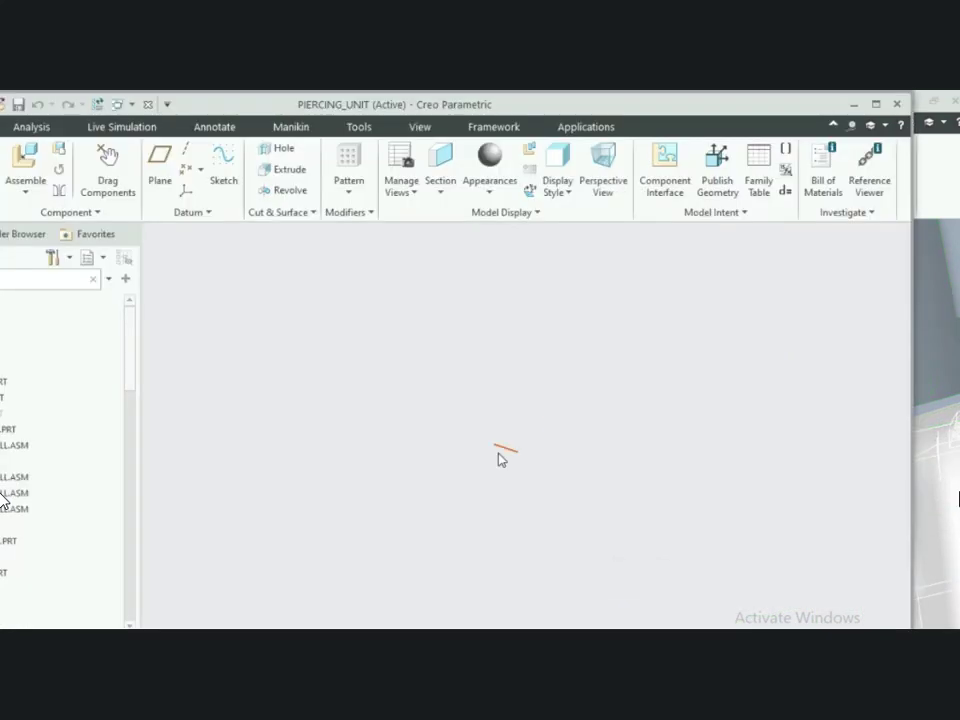
pyautogui.scroll(3, 518, 437)
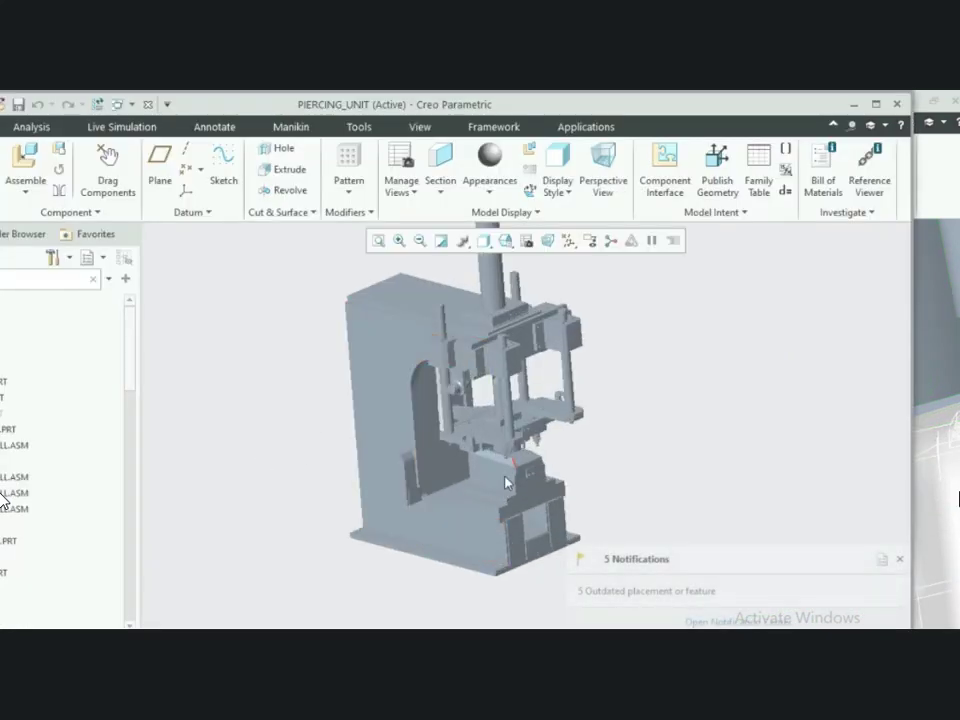
pyautogui.scroll(5, 505, 483)
pyautogui.moveTo(517, 400); pyautogui.dragTo(504, 404, button='middle')
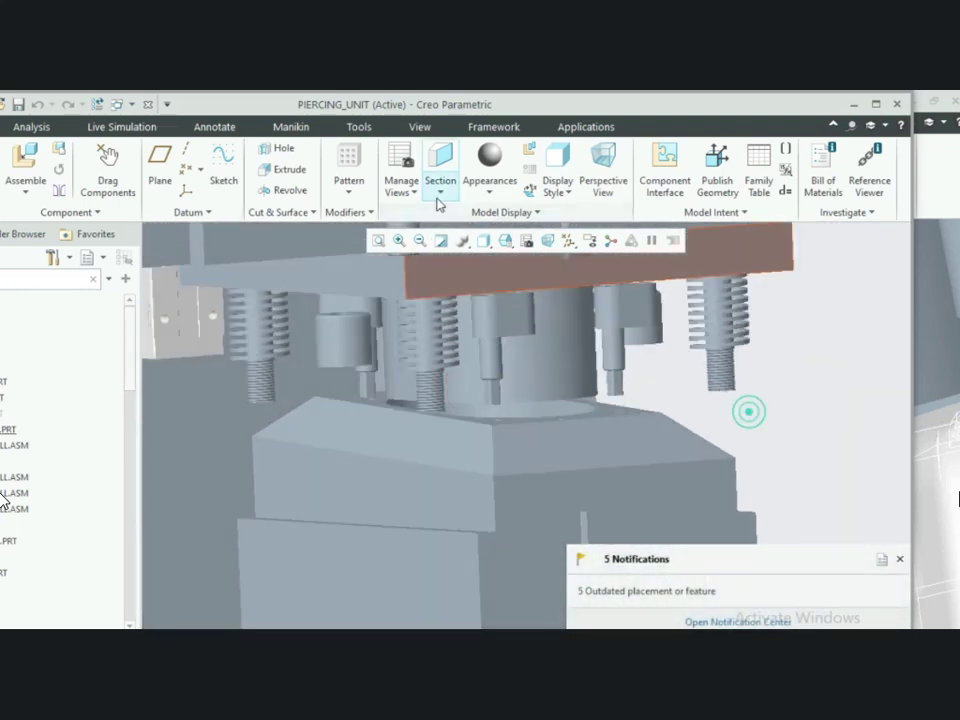
# Apply the yellow appearance to the punch plate at the large punch's lower end, selecting it as a component
pyautogui.click(487, 190)
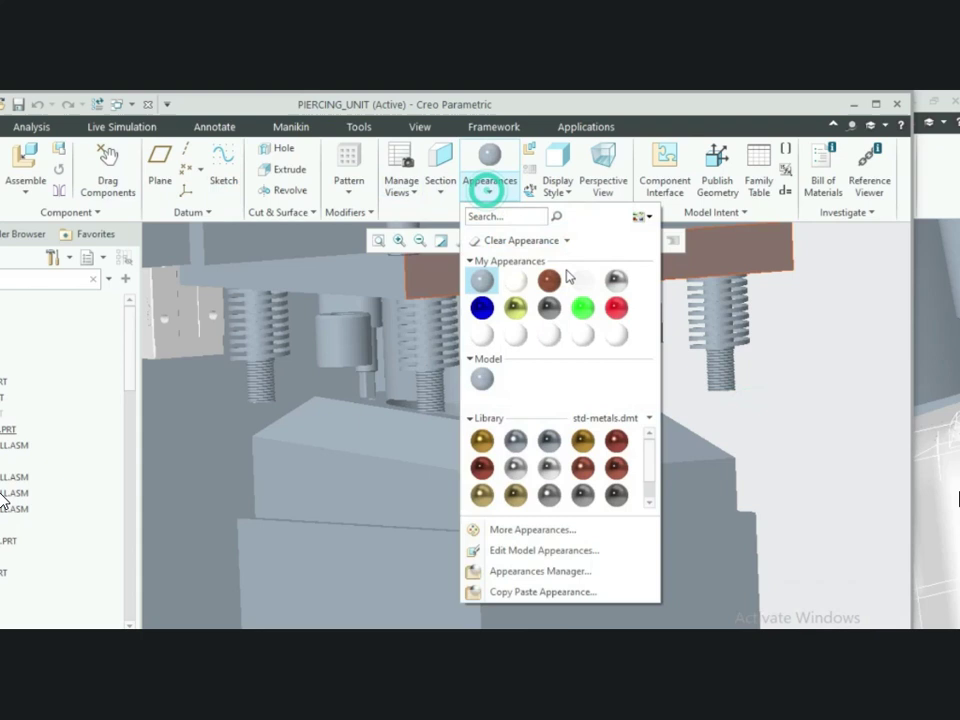
pyautogui.click(519, 318)
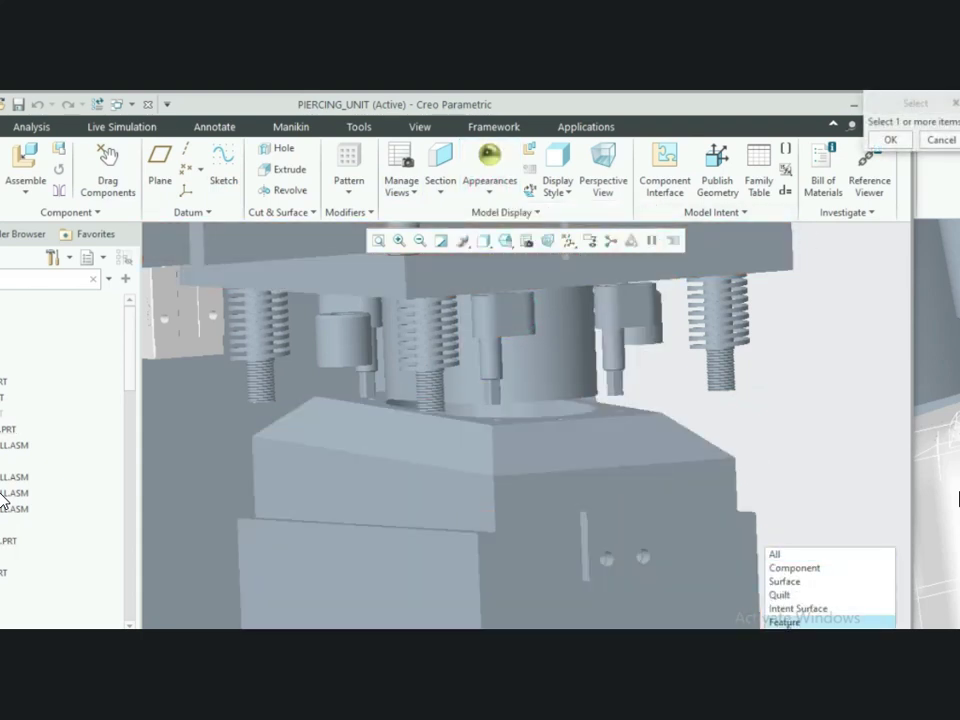
pyautogui.click(806, 569)
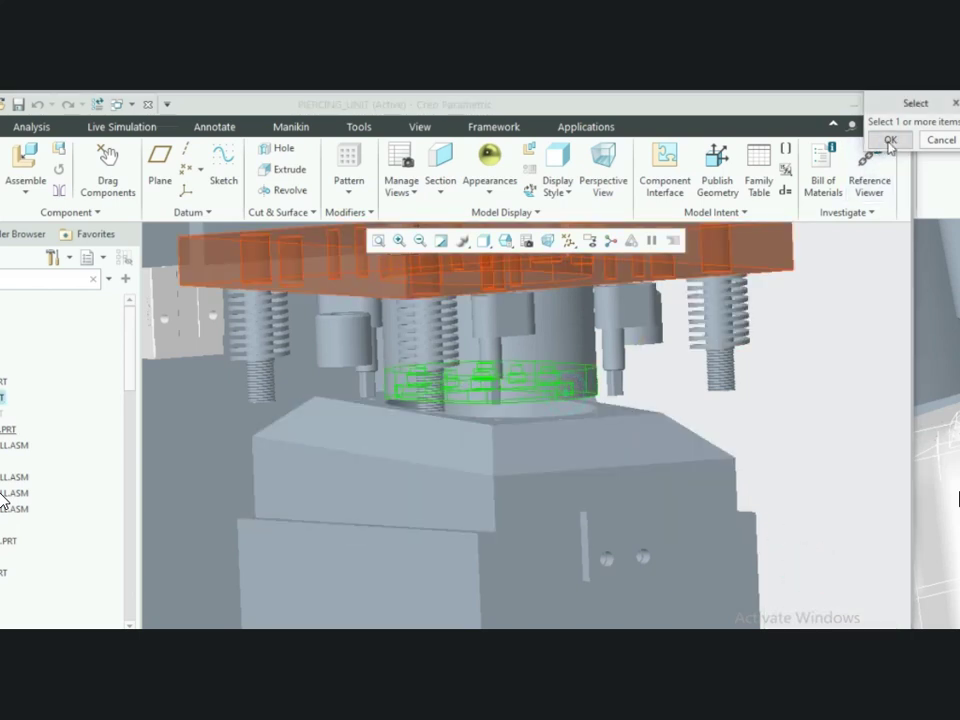
pyautogui.click(889, 141)
# Open the yellow punch plate in its own window, examine its pocket and holes from both sides, and return to the piercing unit
pyautogui.scroll(4, 465, 360)
pyautogui.scroll(-5, 470, 357)
pyautogui.moveTo(521, 372)
pyautogui.mouseDown(button='middle')
pyautogui.moveTo(504, 356)
pyautogui.moveTo(462, 369)
pyautogui.moveTo(523, 370)
pyautogui.moveTo(466, 410)
pyautogui.mouseUp(button='middle')
pyautogui.click(335, 415)
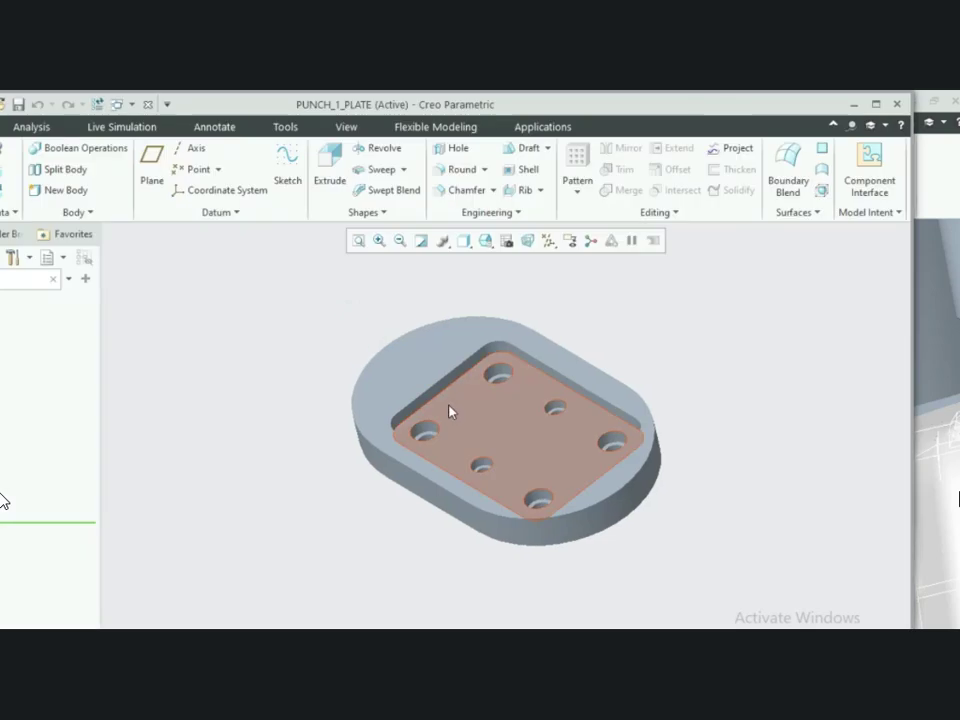
pyautogui.scroll(3, 446, 405)
pyautogui.scroll(-3, 494, 452)
pyautogui.moveTo(494, 413); pyautogui.dragTo(360, 474, button='middle')
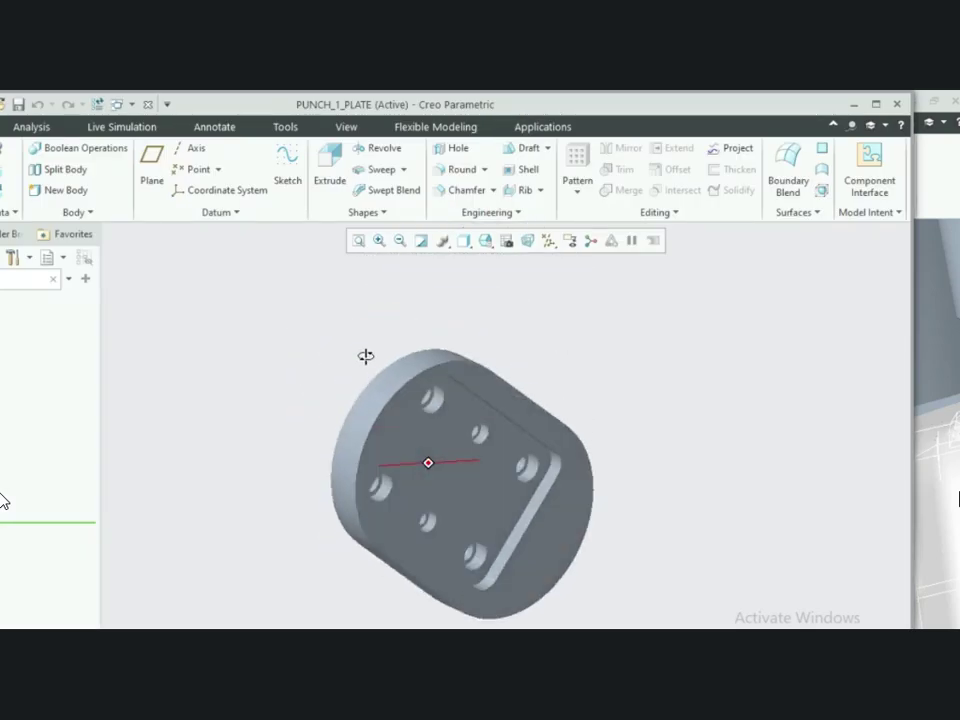
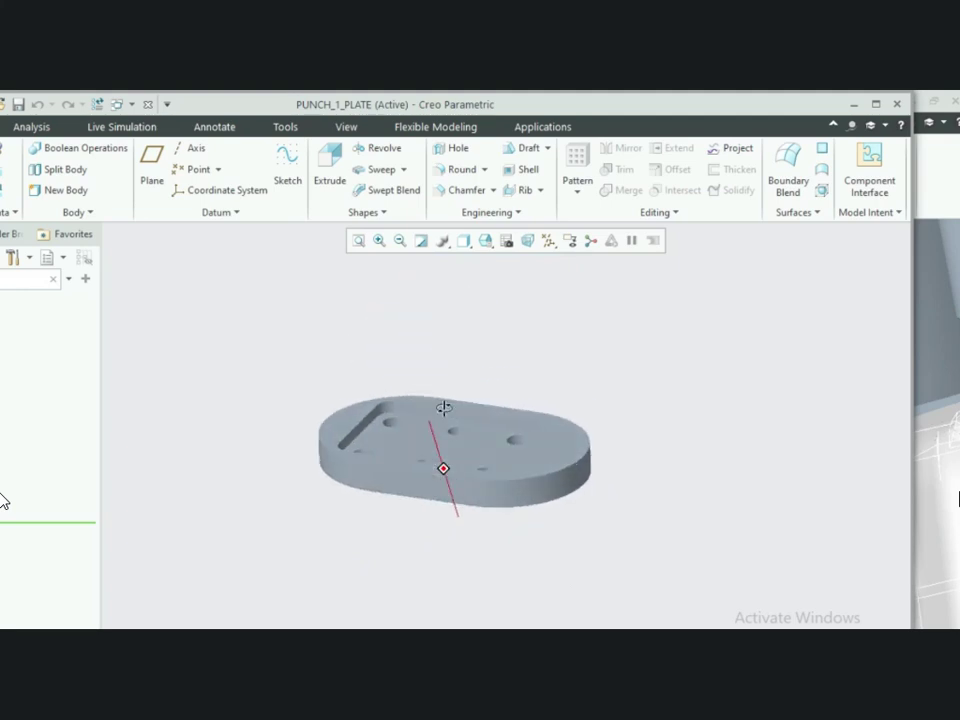
pyautogui.moveTo(487, 440); pyautogui.dragTo(403, 529, button='middle')
pyautogui.scroll(4, 400, 524)
pyautogui.scroll(-4, 461, 422)
pyautogui.moveTo(405, 446); pyautogui.dragTo(400, 397, button='middle')
pyautogui.scroll(-3, 380, 420)
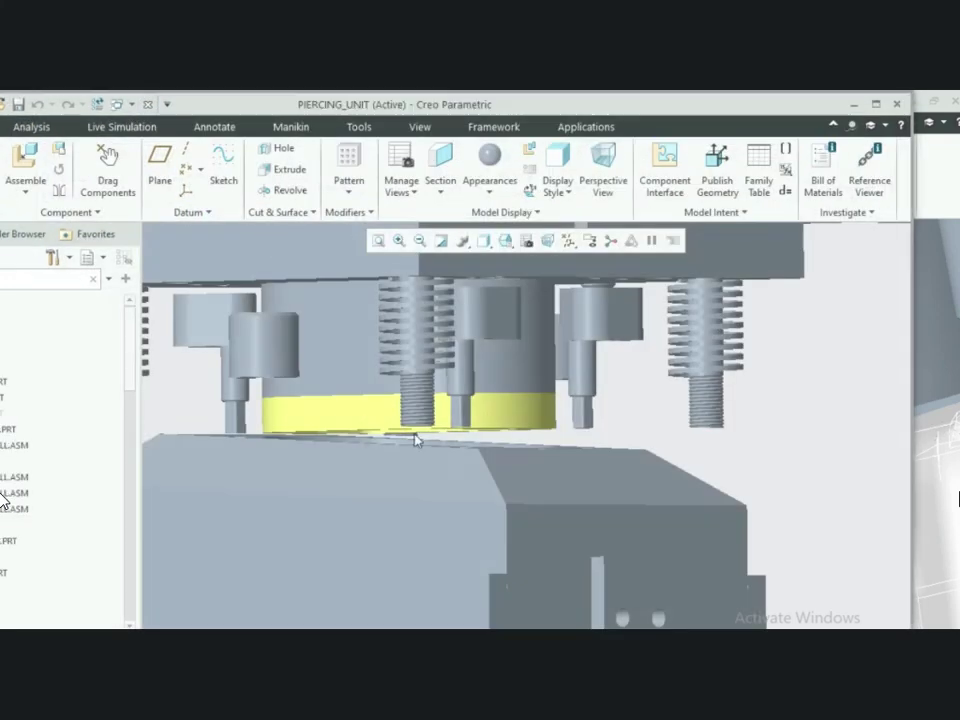
# Open the part directly above the yellow punch plate in its own window, examine it, and return to the piercing unit
pyautogui.scroll(-5, 470, 455)
pyautogui.scroll(5, 445, 418)
pyautogui.scroll(4, 450, 425)
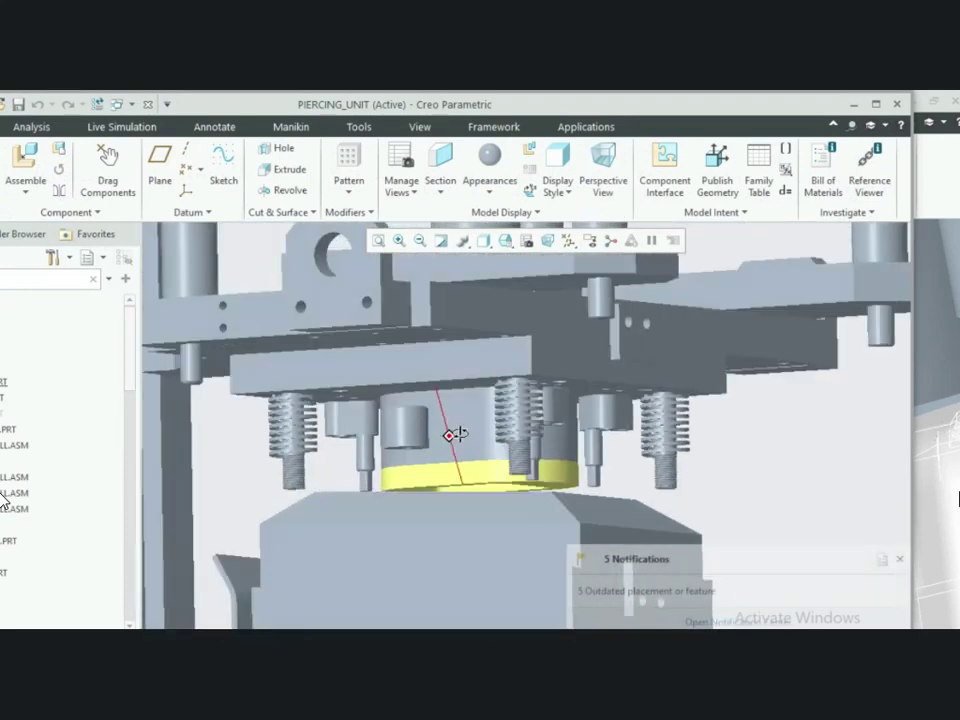
pyautogui.click(468, 428)
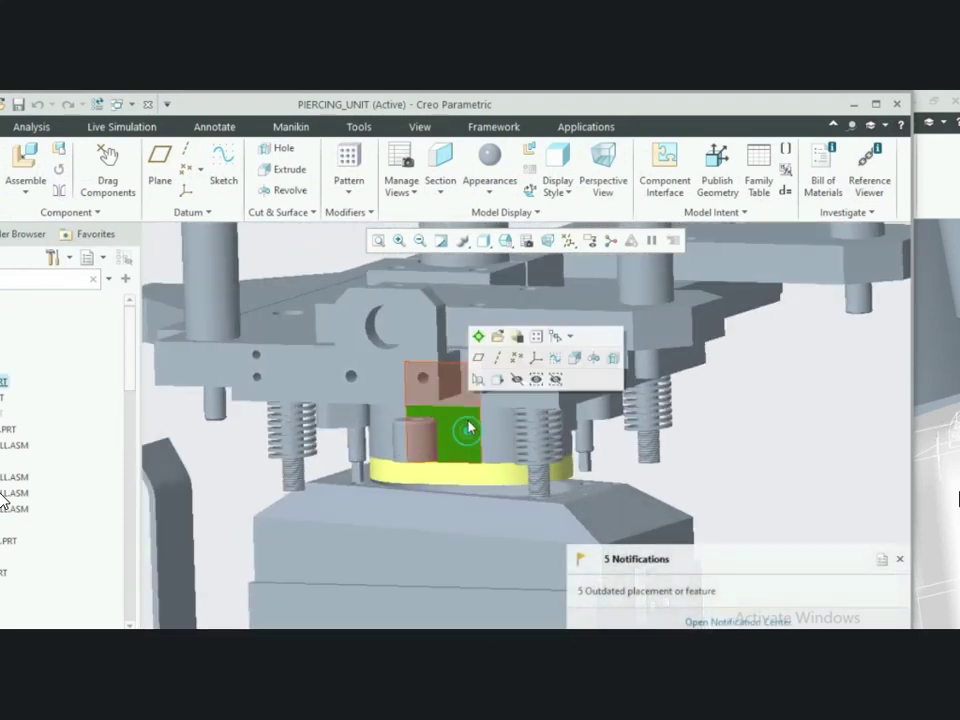
pyautogui.click(497, 337)
pyautogui.scroll(4, 422, 450)
pyautogui.moveTo(422, 450)
pyautogui.mouseDown(button='middle')
pyautogui.moveTo(428, 439)
pyautogui.moveTo(399, 499)
pyautogui.moveTo(420, 557)
pyautogui.mouseUp(button='middle')
pyautogui.scroll(-4, 372, 445)
pyautogui.scroll(3, 372, 445)
pyautogui.click(147, 105)
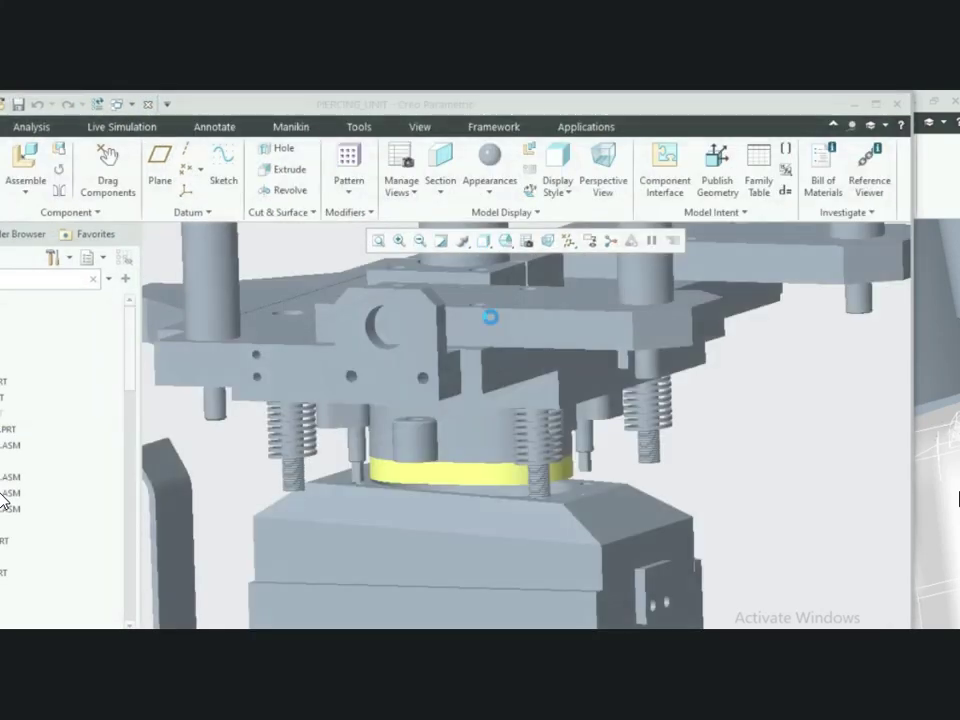
# Examine the springs, retainers and small punches around the large punch from the side and from below
pyautogui.scroll(-2, 491, 400)
pyautogui.scroll(3, 446, 423)
pyautogui.moveTo(431, 415)
pyautogui.mouseDown(button='middle')
pyautogui.moveTo(451, 399)
pyautogui.moveTo(440, 445)
pyautogui.moveTo(407, 405)
pyautogui.moveTo(399, 430)
pyautogui.mouseUp(button='middle')
pyautogui.scroll(-3, 349, 425)
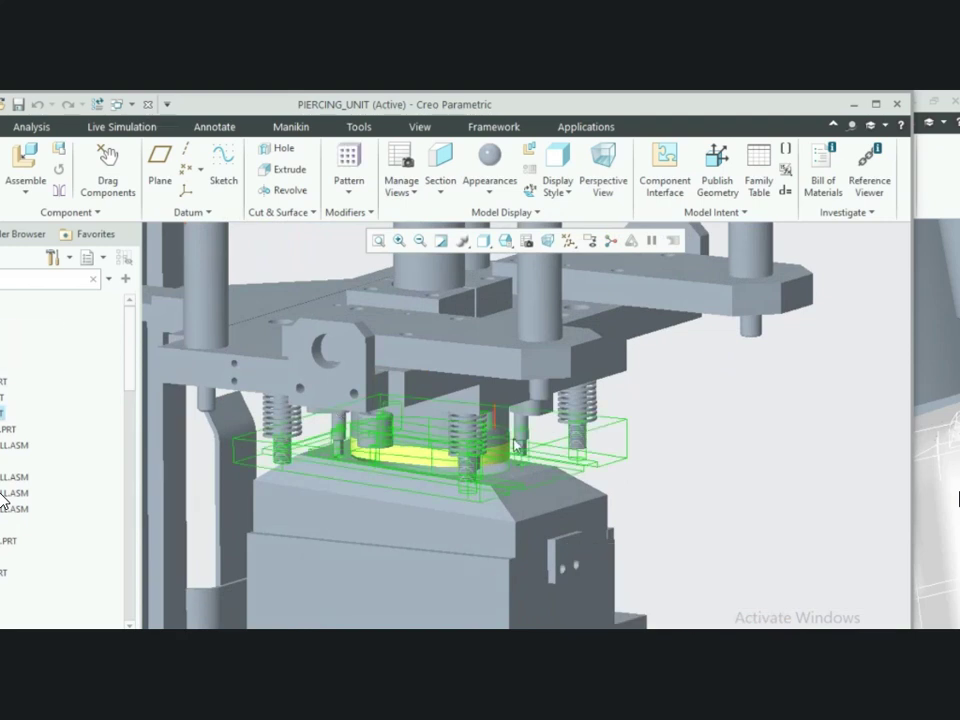
pyautogui.scroll(-3, 452, 443)
pyautogui.scroll(3, 476, 450)
pyautogui.moveTo(478, 452); pyautogui.dragTo(475, 424, button='middle')
pyautogui.scroll(3, 475, 418)
pyautogui.scroll(-3, 452, 452)
pyautogui.scroll(4, 519, 461)
pyautogui.moveTo(517, 456)
pyautogui.mouseDown(button='middle')
pyautogui.moveTo(502, 451)
pyautogui.moveTo(503, 420)
pyautogui.mouseUp(button='middle')
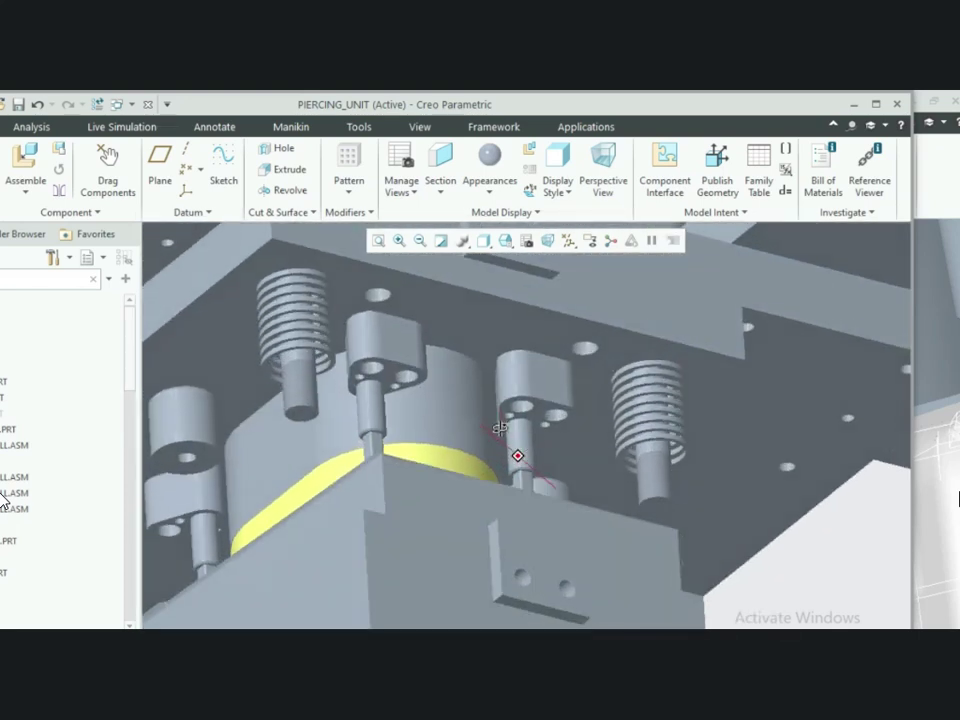
# Open the retainer holding a small punch in its own window, examine its holes and stepped bore, and close it
pyautogui.scroll(5, 547, 382)
pyautogui.click(547, 382)
pyautogui.click(578, 274)
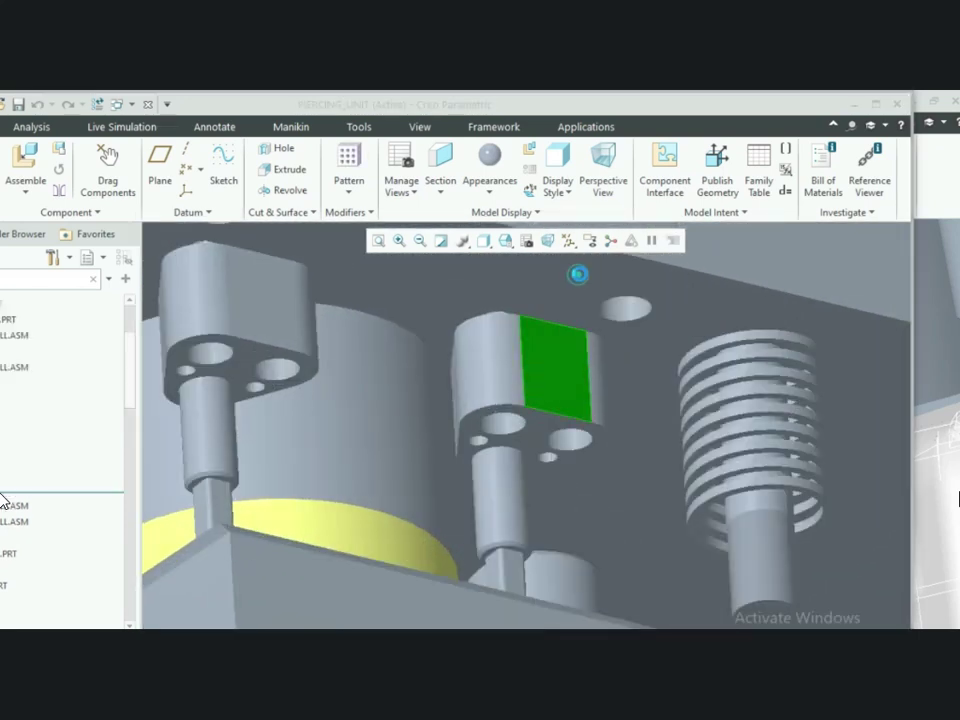
pyautogui.moveTo(491, 478)
pyautogui.mouseDown(button='middle')
pyautogui.moveTo(429, 424)
pyautogui.moveTo(356, 450)
pyautogui.moveTo(375, 510)
pyautogui.moveTo(454, 384)
pyautogui.moveTo(308, 346)
pyautogui.mouseUp(button='middle')
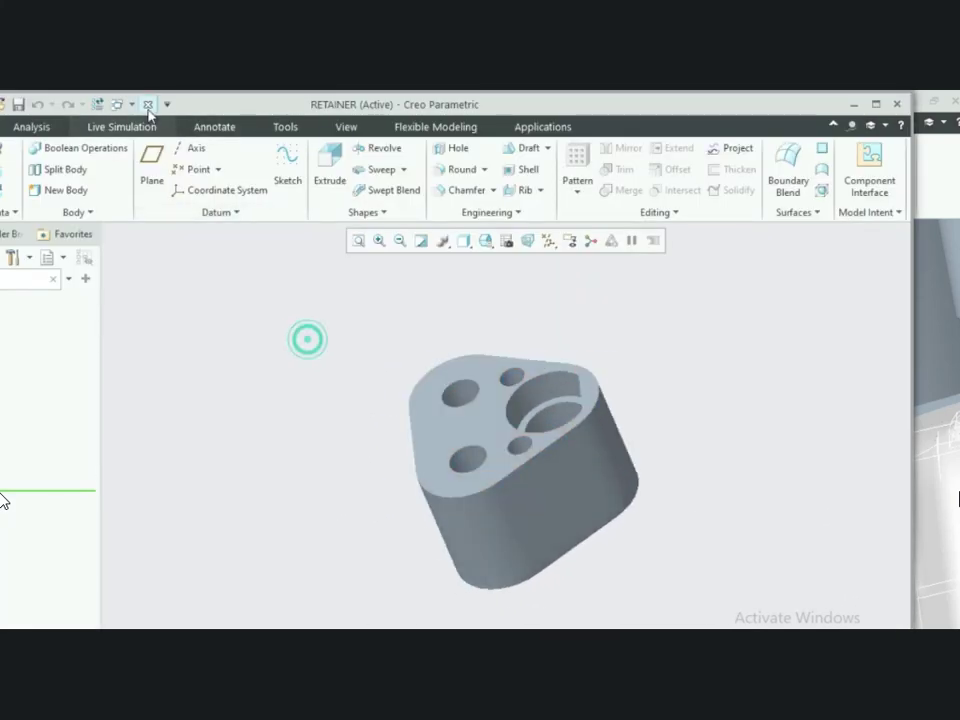
pyautogui.click(148, 106)
# Open the small square-tipped punch and the neighbouring compression spring in their own windows, examining and closing each
pyautogui.click(501, 480)
pyautogui.click(531, 384)
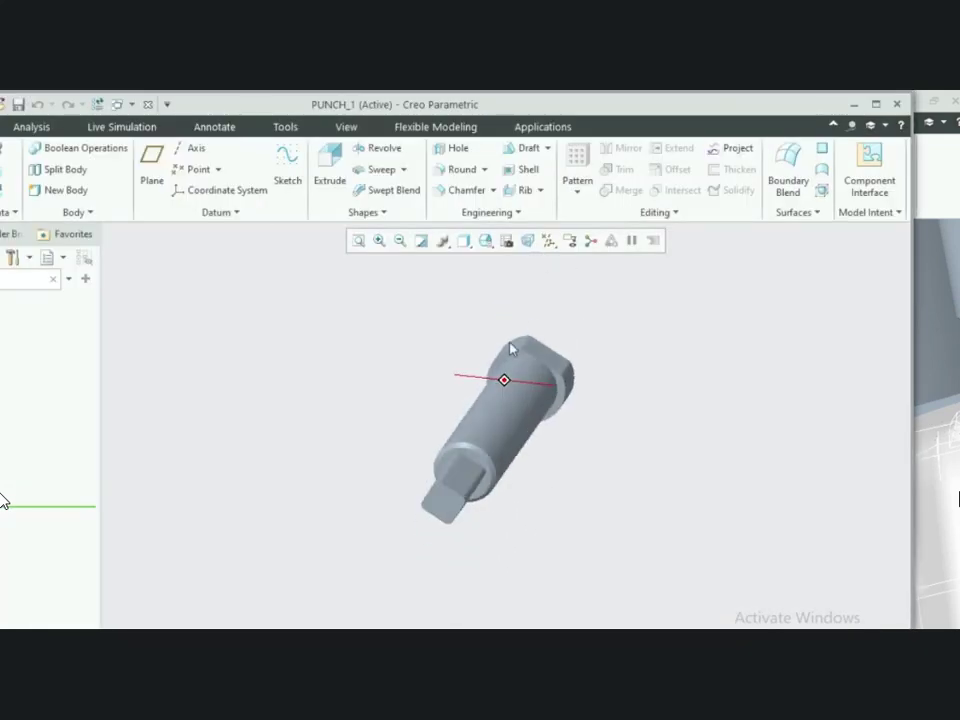
pyautogui.scroll(2, 474, 463)
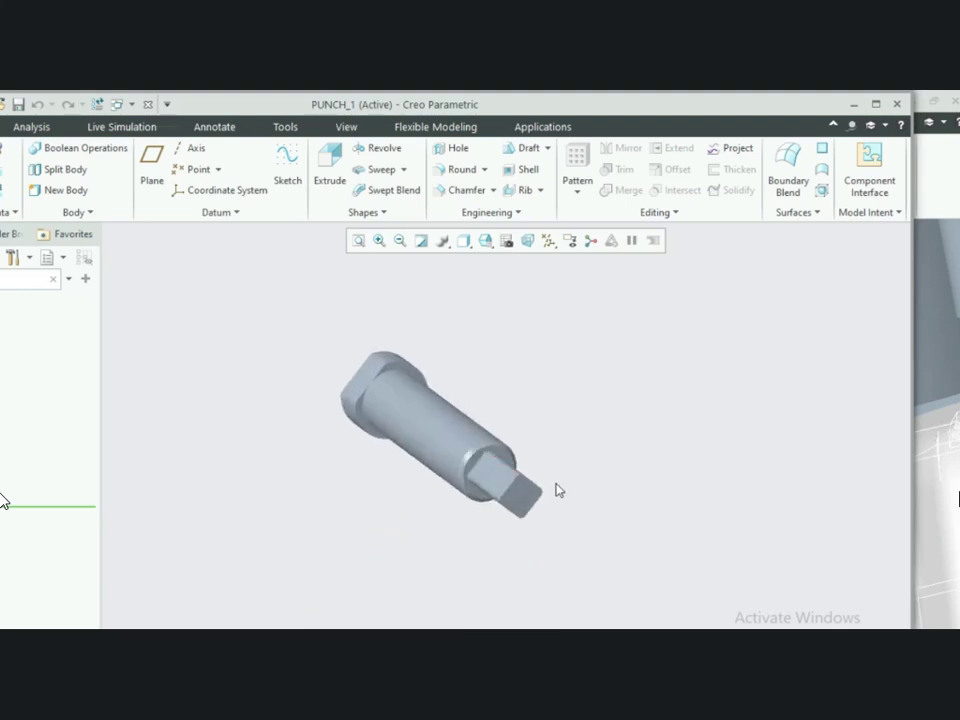
pyautogui.click(148, 105)
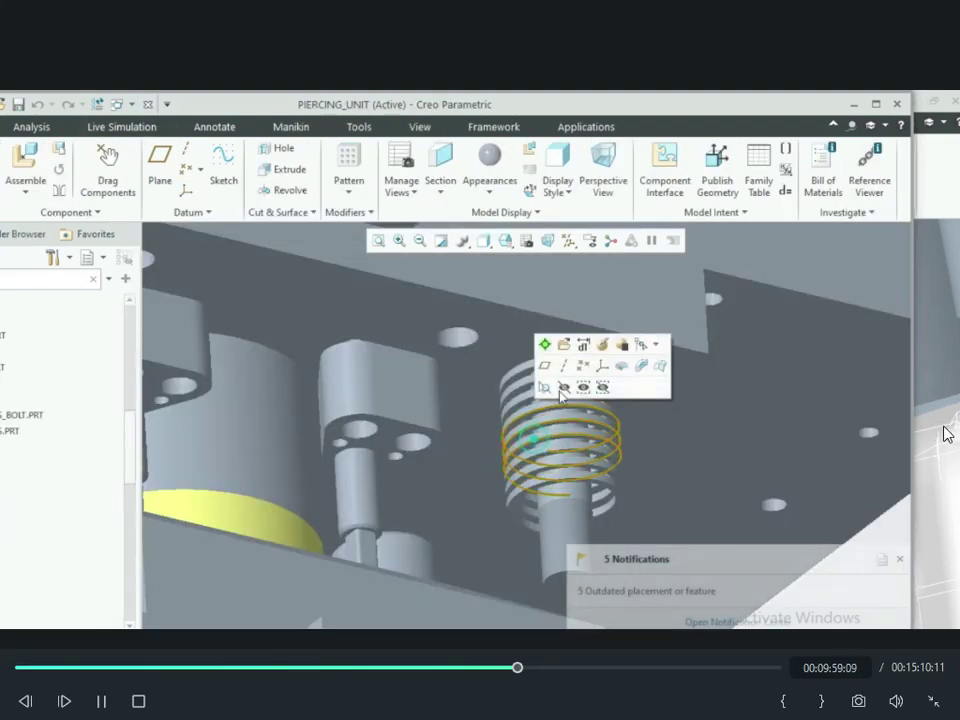
pyautogui.click(563, 346)
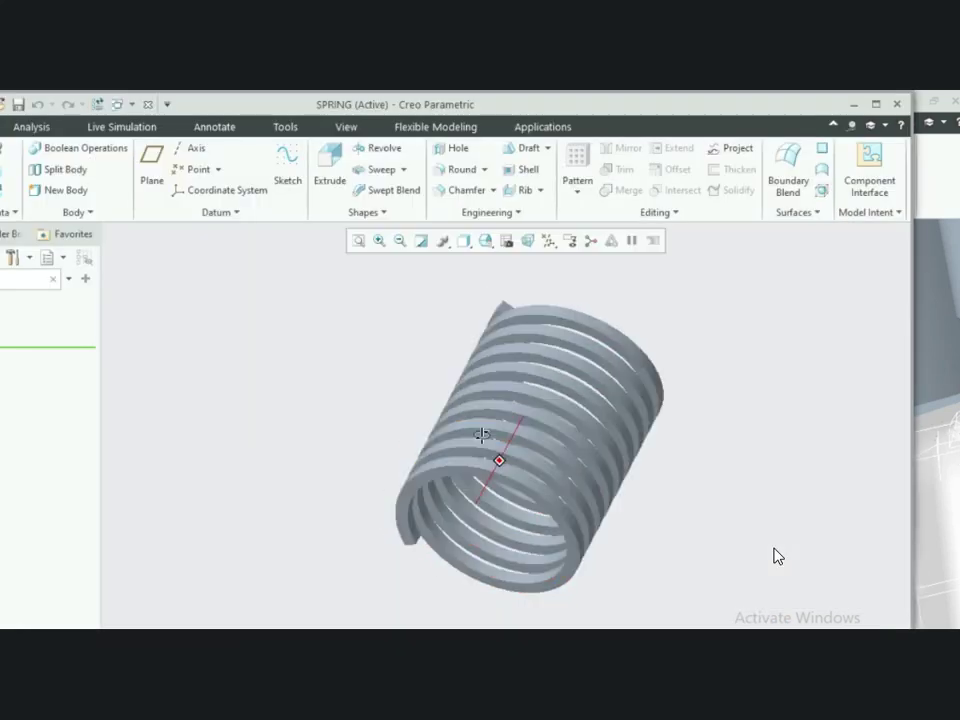
pyautogui.click(150, 107)
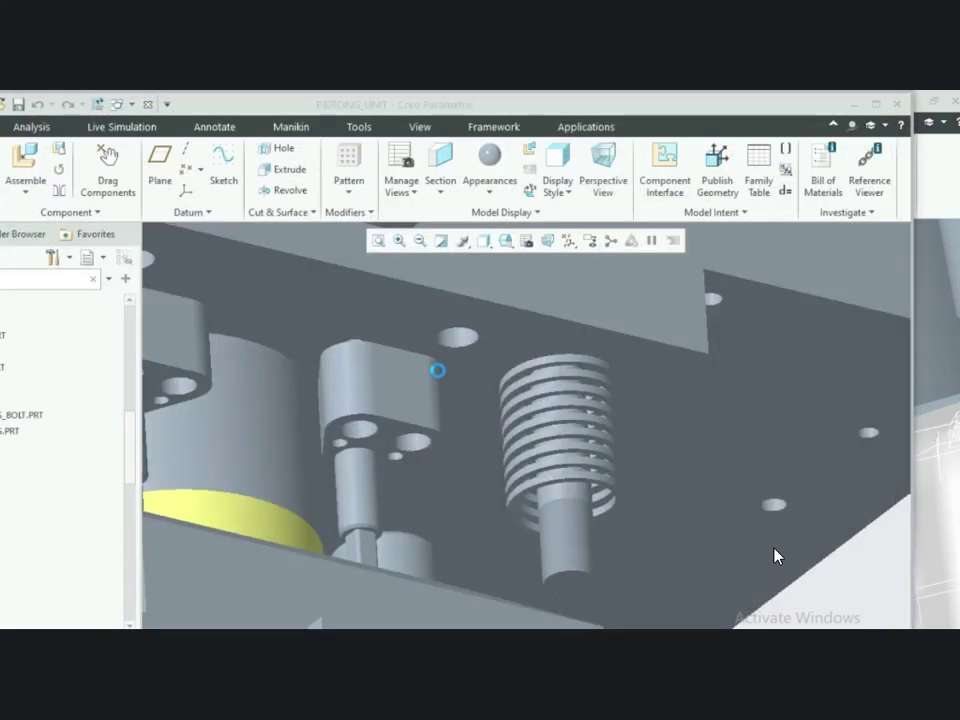
# Examine the gap between the punches and the die, including the springs and the upper plates, from several angles
pyautogui.scroll(6, 519, 423)
pyautogui.scroll(-5, 477, 450)
pyautogui.scroll(-5, 477, 455)
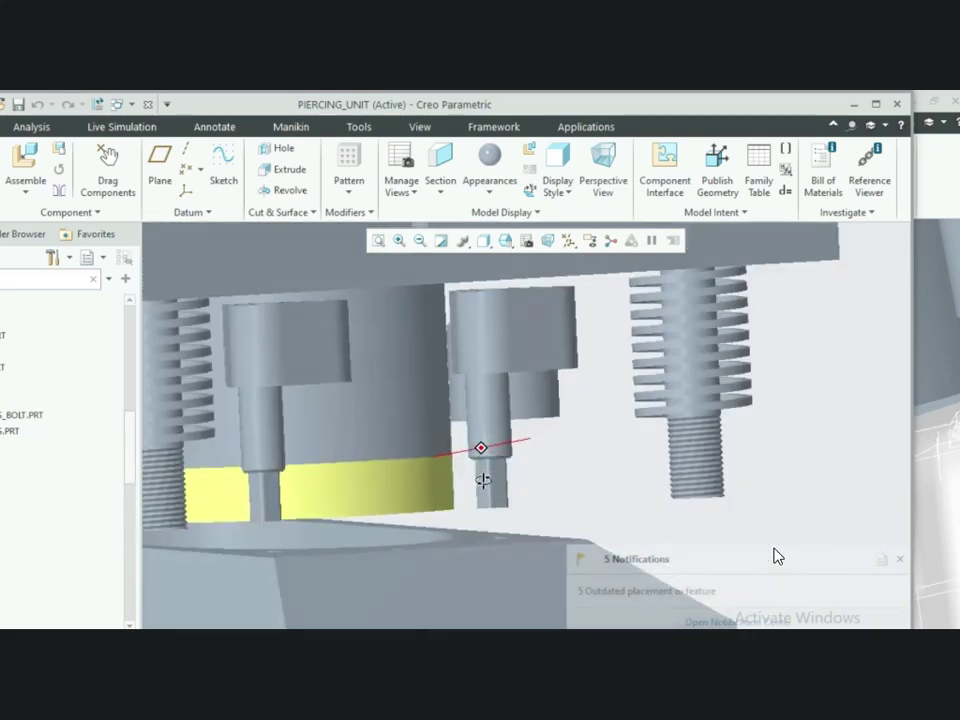
pyautogui.scroll(2, 455, 483)
pyautogui.scroll(-4, 379, 489)
pyautogui.moveTo(428, 465)
pyautogui.mouseDown(button='middle')
pyautogui.moveTo(448, 431)
pyautogui.moveTo(446, 459)
pyautogui.mouseUp(button='middle')
pyautogui.scroll(5, 446, 459)
pyautogui.scroll(-6, 355, 525)
pyautogui.moveTo(343, 486); pyautogui.dragTo(358, 475, button='middle')
pyautogui.scroll(4, 358, 475)
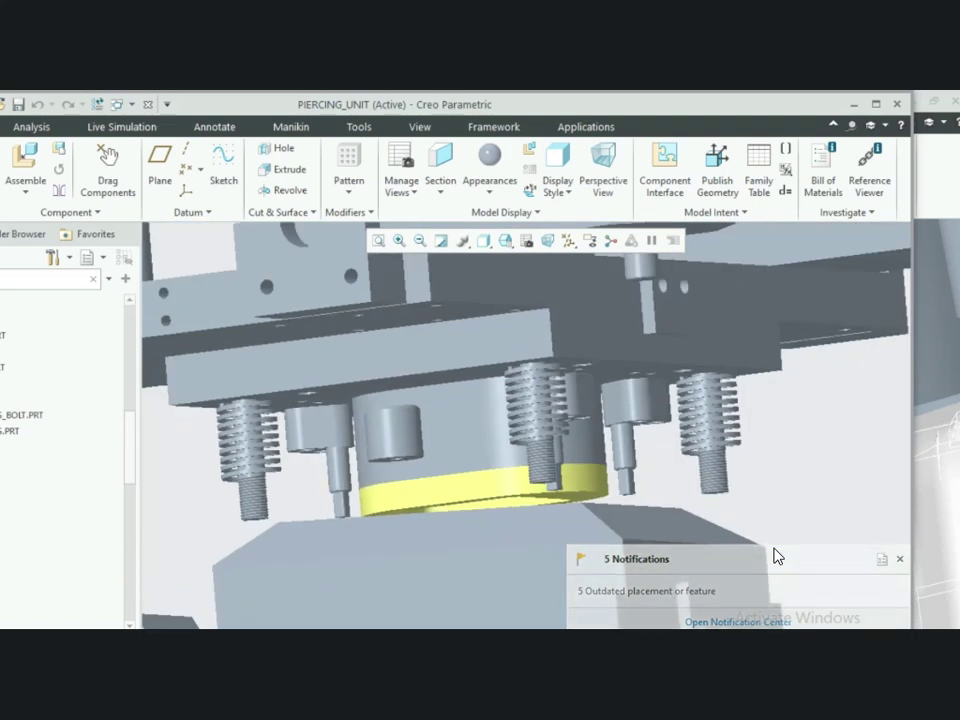
pyautogui.scroll(5, 482, 442)
pyautogui.scroll(-3, 463, 439)
pyautogui.moveTo(463, 439); pyautogui.dragTo(431, 506, button='middle')
pyautogui.click(429, 499)
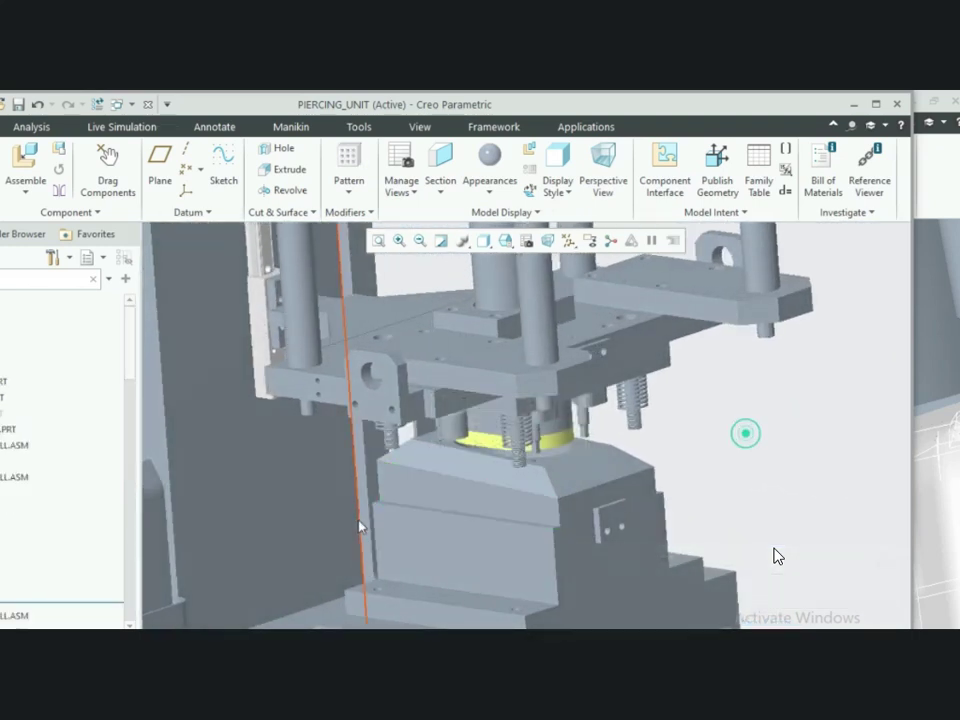
# Open the die below the yellow punch plate in its own window and examine its large slotted opening and corner holes
pyautogui.scroll(4, 428, 471)
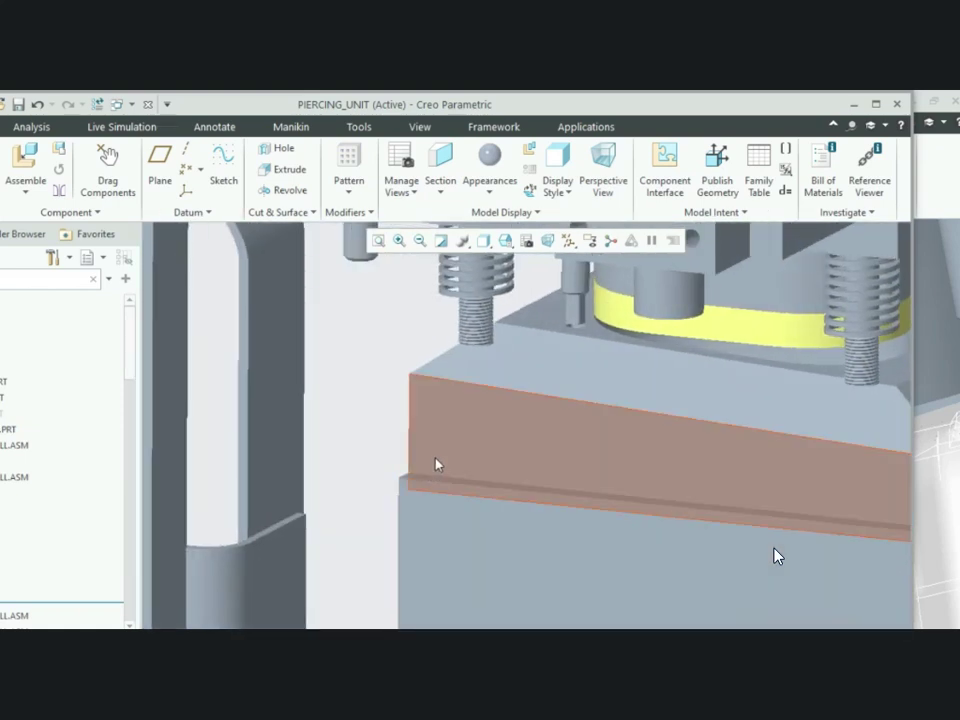
pyautogui.click(436, 455)
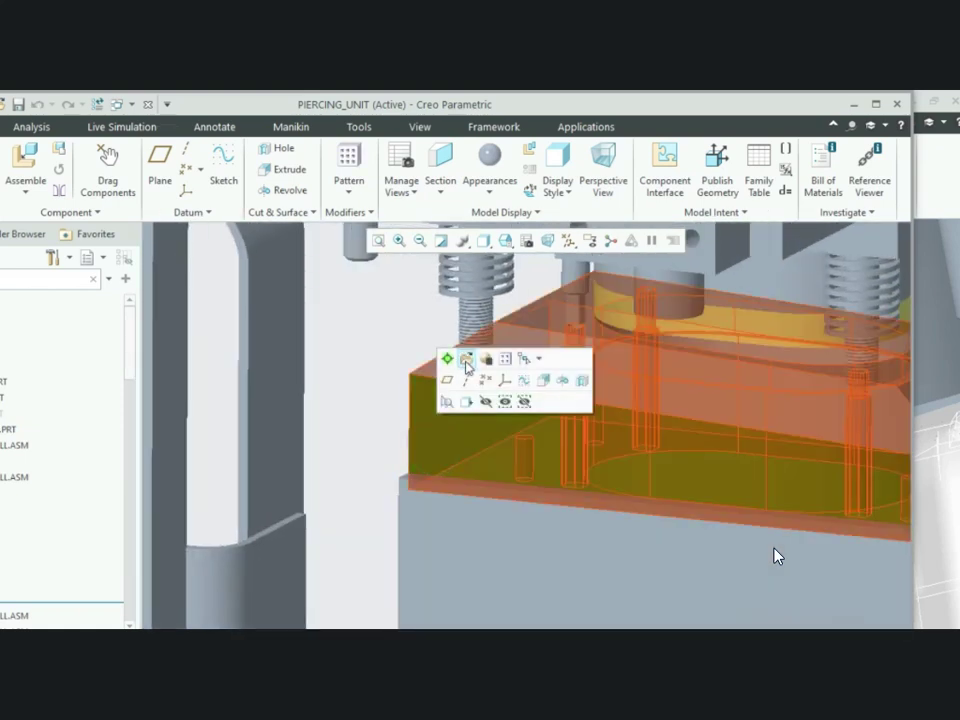
pyautogui.click(466, 366)
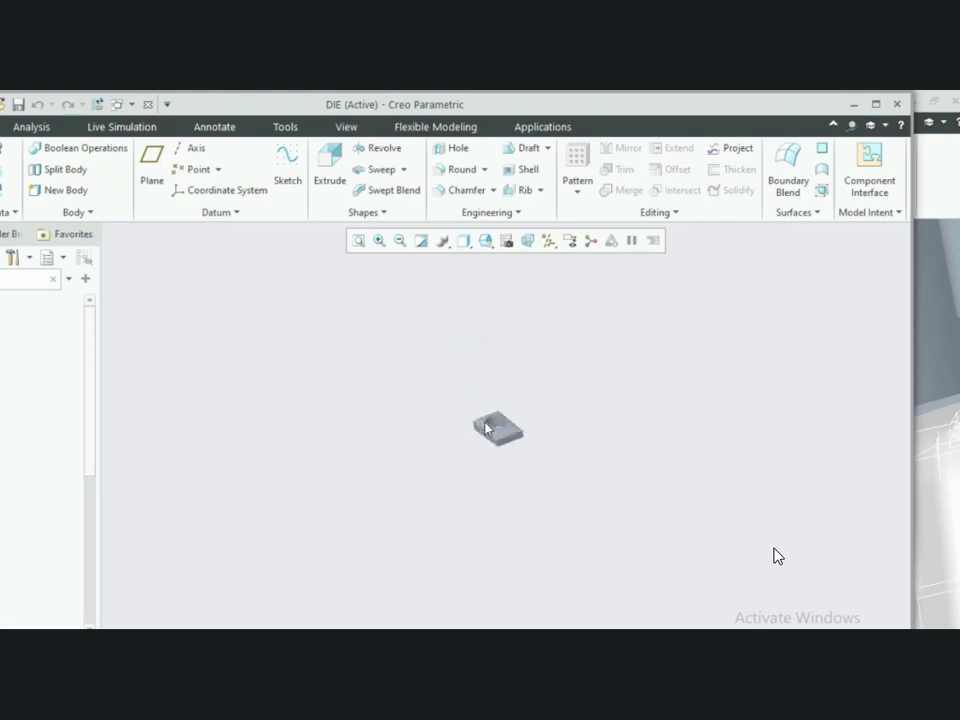
pyautogui.scroll(5, 467, 461)
pyautogui.moveTo(404, 382)
pyautogui.mouseDown(button='middle')
pyautogui.moveTo(420, 388)
pyautogui.moveTo(402, 452)
pyautogui.moveTo(489, 392)
pyautogui.moveTo(478, 319)
pyautogui.moveTo(463, 304)
pyautogui.moveTo(443, 420)
pyautogui.moveTo(414, 405)
pyautogui.moveTo(388, 461)
pyautogui.moveTo(422, 394)
pyautogui.moveTo(454, 521)
pyautogui.mouseUp(button='middle')
pyautogui.scroll(-3, 441, 421)
pyautogui.scroll(8, 388, 461)
pyautogui.scroll(-5, 404, 372)
pyautogui.scroll(-2, 345, 444)
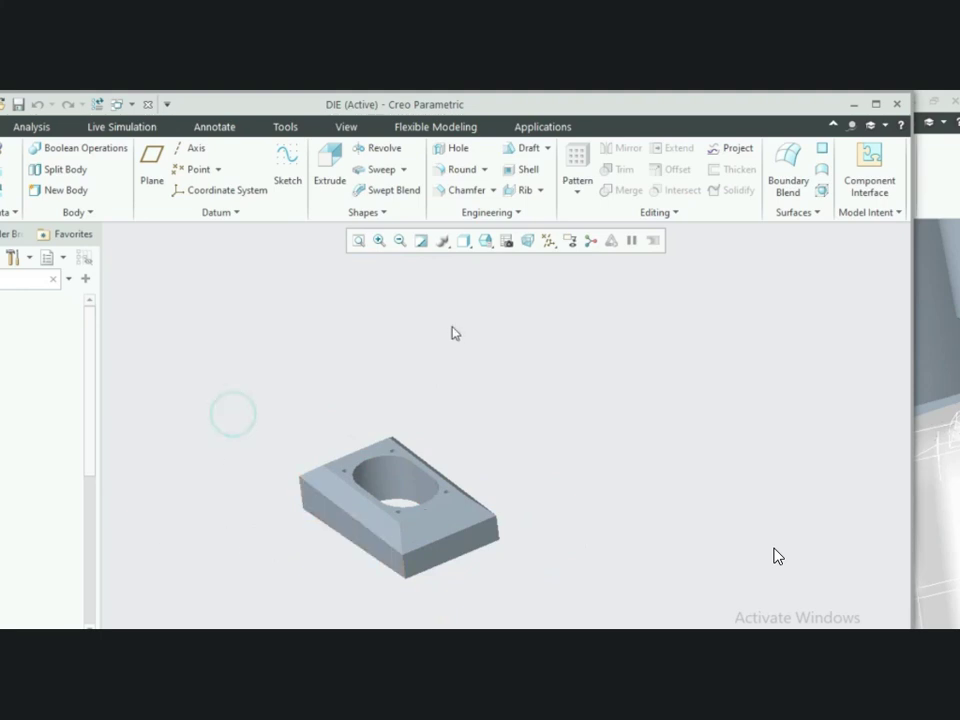
# Examine the die's underside with its stepped opening and mounting holes, and compare it with the upper face
pyautogui.scroll(3, 400, 460)
pyautogui.moveTo(416, 418); pyautogui.dragTo(401, 549, button='middle')
pyautogui.scroll(2, 481, 489)
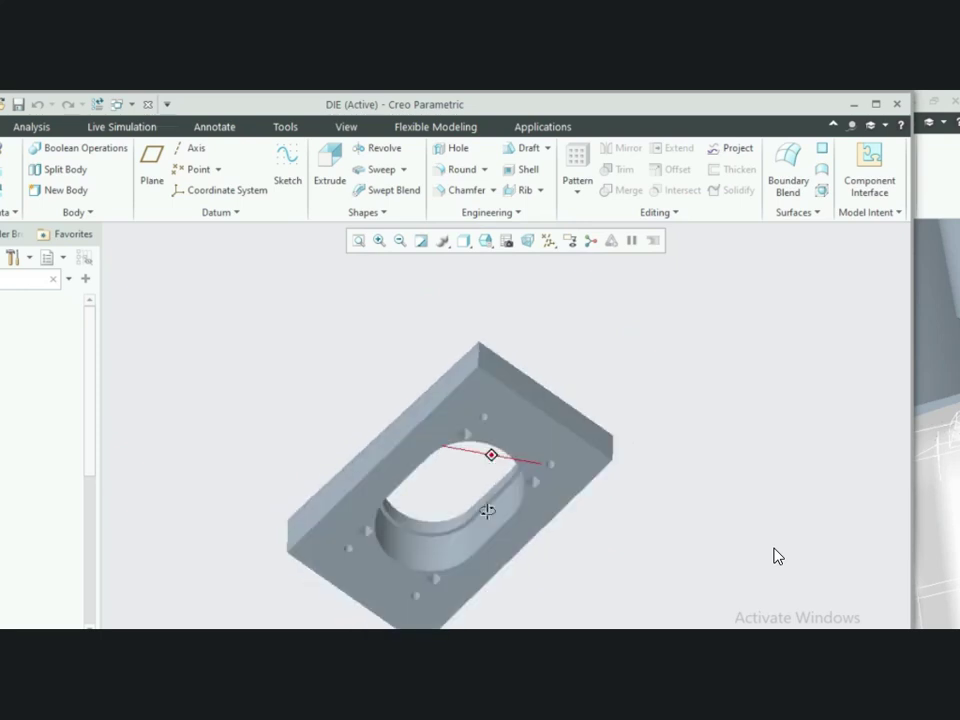
pyautogui.moveTo(487, 511); pyautogui.dragTo(491, 583, button='middle')
pyautogui.scroll(-3, 324, 497)
pyautogui.scroll(3, 339, 499)
pyautogui.moveTo(339, 499)
pyautogui.mouseDown(button='middle')
pyautogui.moveTo(387, 503)
pyautogui.moveTo(354, 540)
pyautogui.moveTo(347, 492)
pyautogui.mouseUp(button='middle')
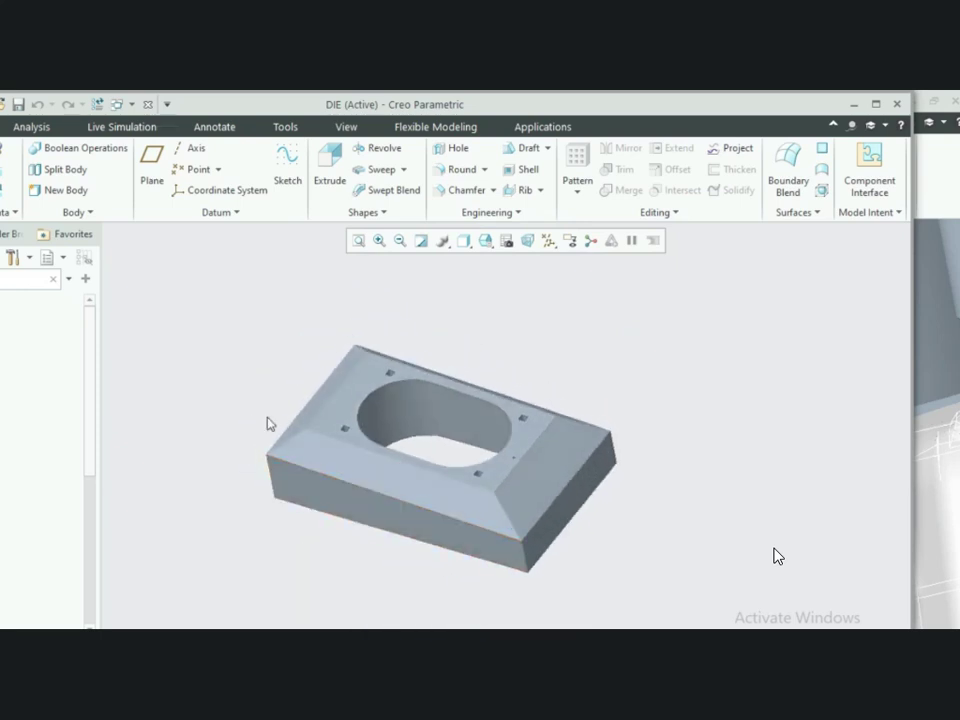
pyautogui.scroll(3, 337, 378)
pyautogui.scroll(-4, 298, 357)
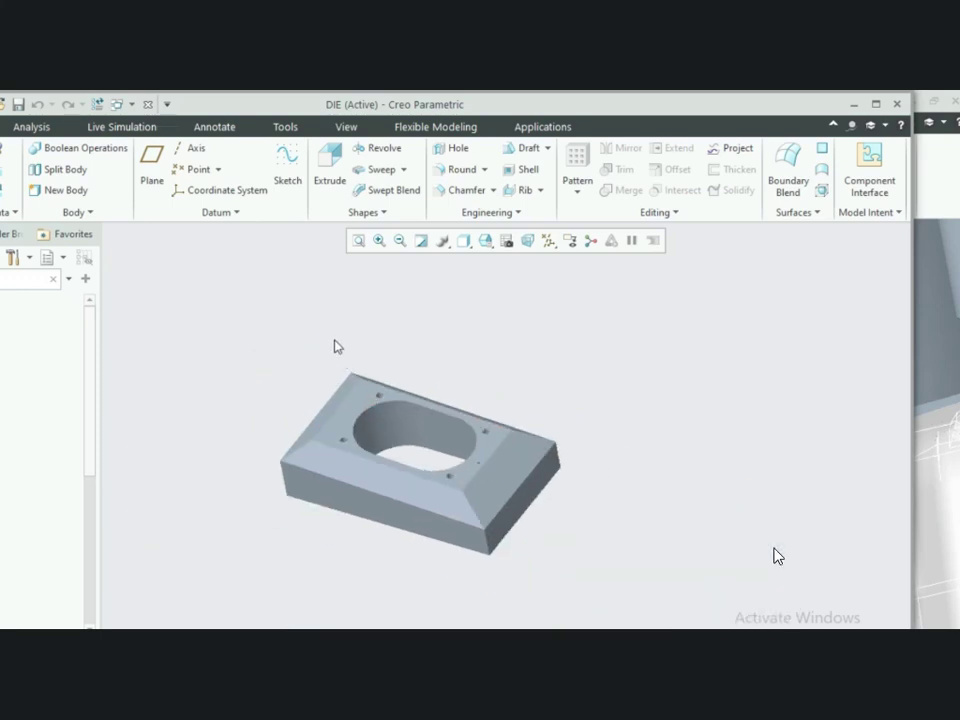
# Inspect the die's sloped end and side faces, and close its window
pyautogui.scroll(3, 421, 479)
pyautogui.moveTo(421, 479); pyautogui.dragTo(444, 484, button='middle')
pyautogui.scroll(-3, 444, 484)
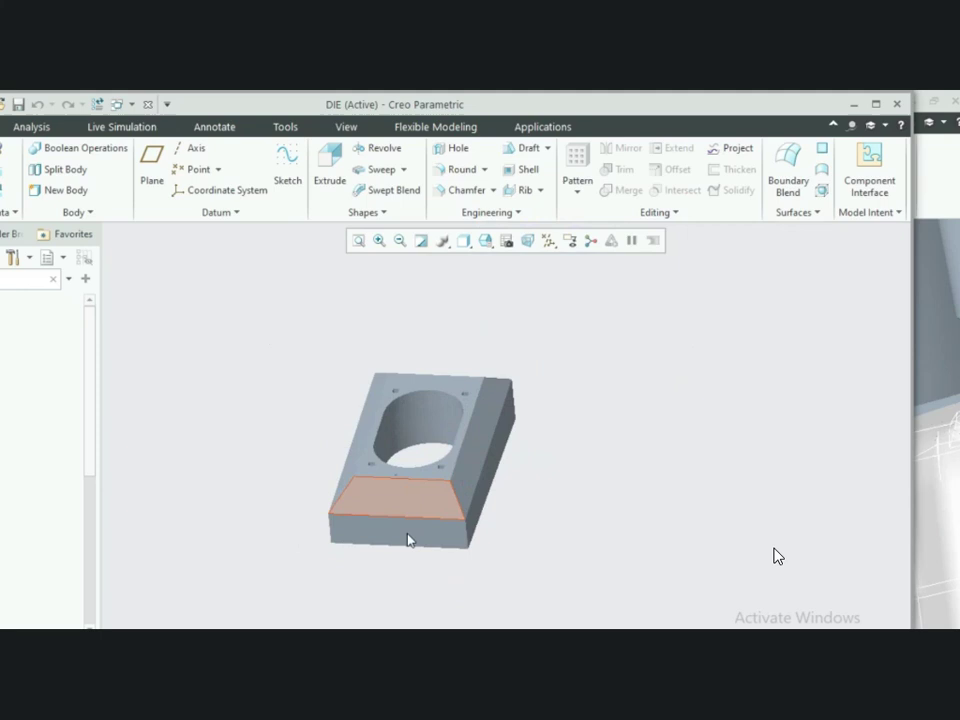
pyautogui.scroll(2, 407, 540)
pyautogui.moveTo(407, 540); pyautogui.dragTo(495, 405, button='middle')
pyautogui.scroll(2, 396, 462)
pyautogui.moveTo(396, 462); pyautogui.dragTo(488, 585, button='middle')
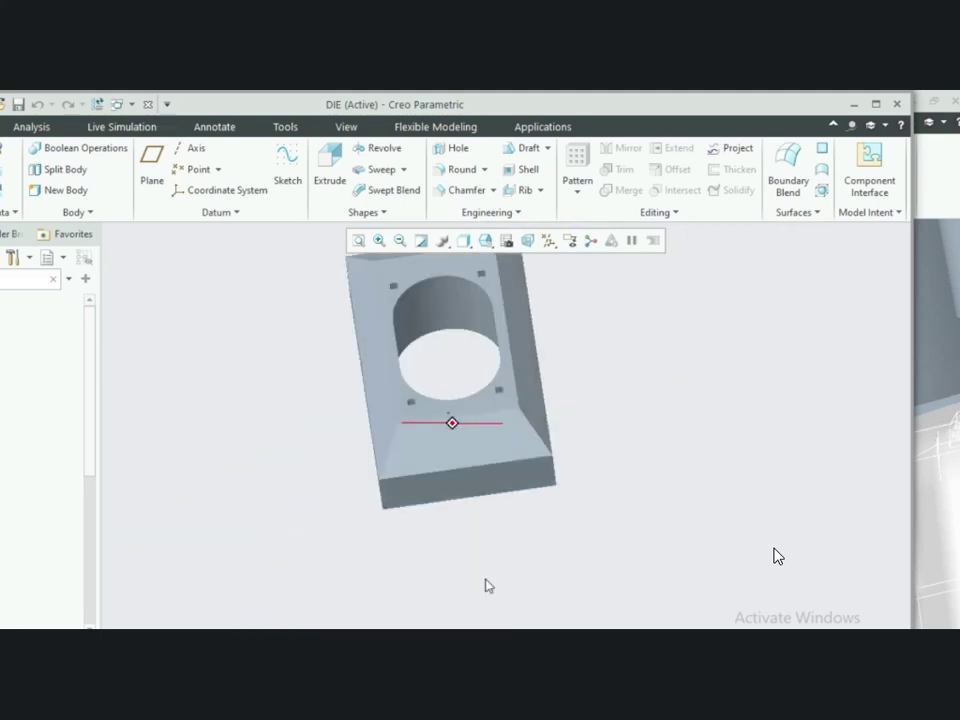
pyautogui.click(148, 106)
# Open the die plate beneath the die in its own window and examine its rectangular opening and side flanges
pyautogui.scroll(-5, 441, 418)
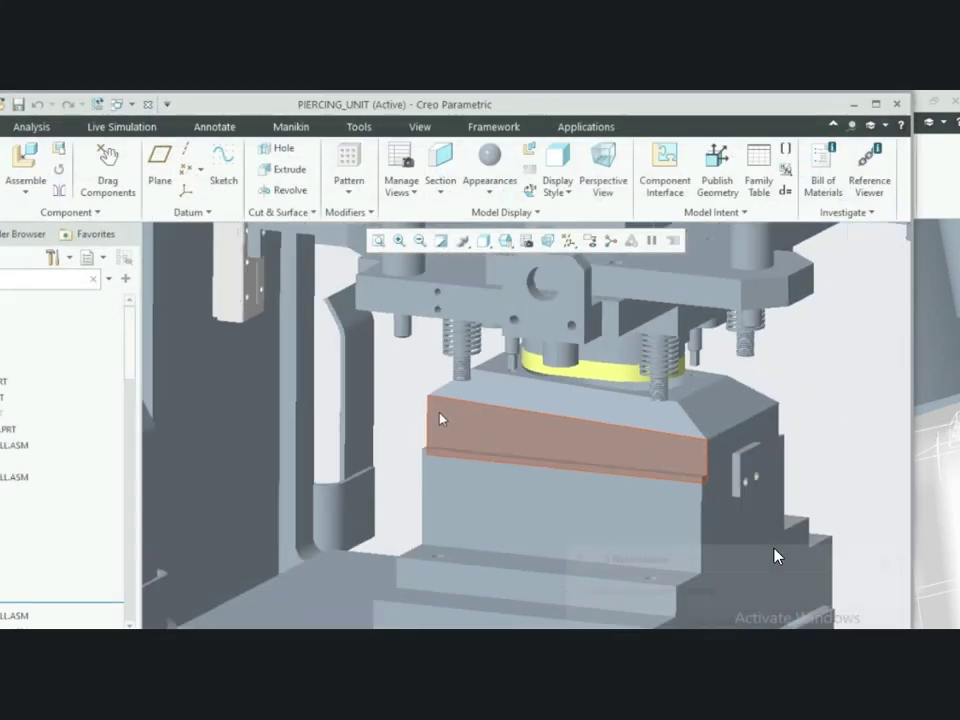
pyautogui.scroll(3, 504, 474)
pyautogui.moveTo(456, 440)
pyautogui.mouseDown(button='middle')
pyautogui.moveTo(433, 429)
pyautogui.moveTo(496, 475)
pyautogui.mouseUp(button='middle')
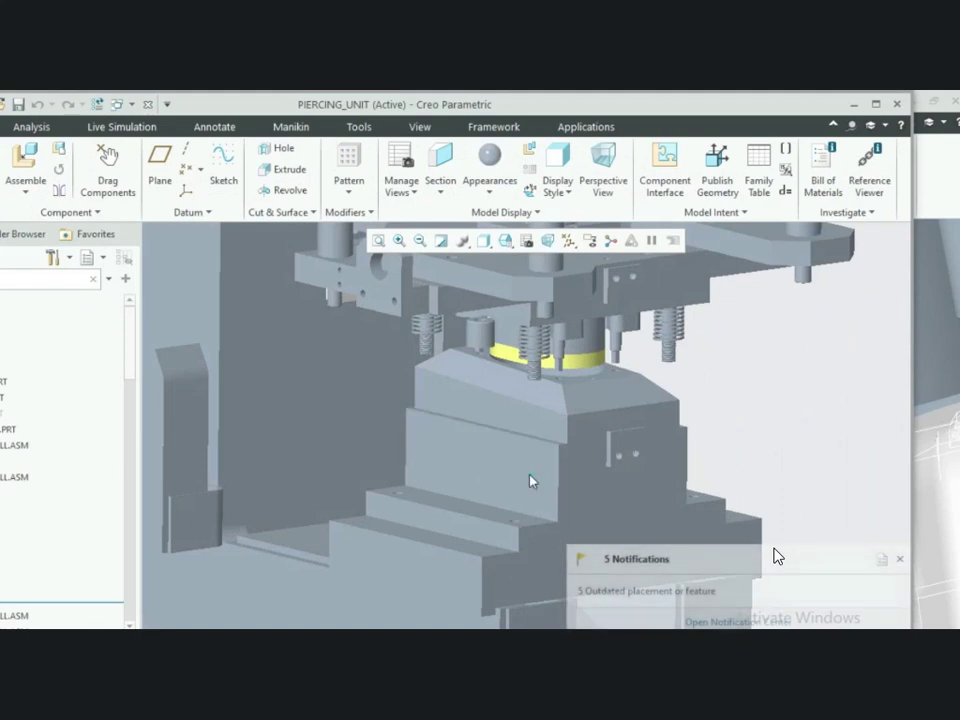
pyautogui.click(560, 383)
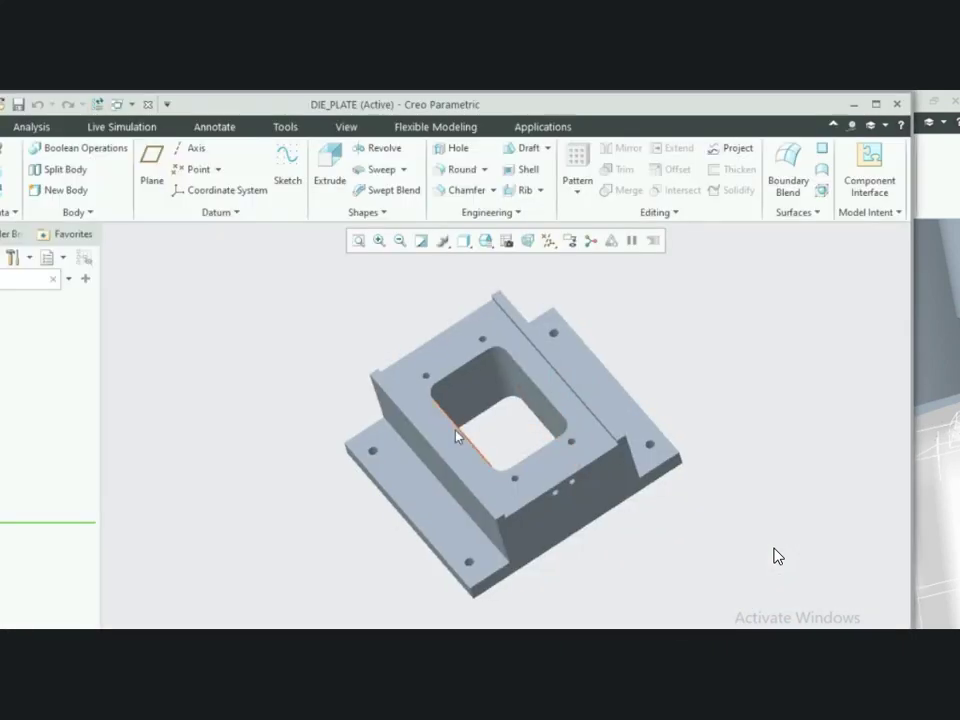
pyautogui.scroll(3, 415, 381)
pyautogui.scroll(-3, 415, 381)
pyautogui.scroll(2, 463, 454)
pyautogui.moveTo(463, 454)
pyautogui.mouseDown(button='middle')
pyautogui.moveTo(506, 435)
pyautogui.moveTo(437, 396)
pyautogui.moveTo(425, 432)
pyautogui.moveTo(470, 436)
pyautogui.moveTo(510, 467)
pyautogui.moveTo(512, 491)
pyautogui.mouseUp(button='middle')
pyautogui.scroll(-3, 425, 432)
pyautogui.scroll(3, 431, 459)
pyautogui.scroll(-2, 512, 491)
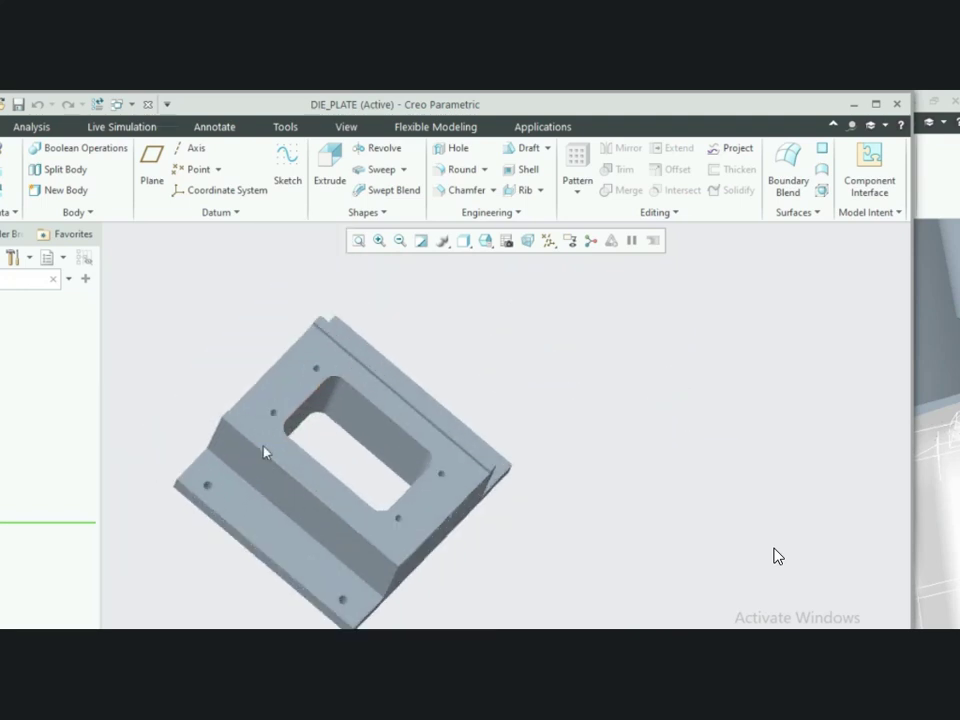
# Examine the die plate's underside and mounting holes, and return to the piercing unit
pyautogui.scroll(2, 260, 445)
pyautogui.moveTo(256, 440); pyautogui.dragTo(355, 387, button='middle')
pyautogui.scroll(-2, 355, 388)
pyautogui.scroll(5, 349, 371)
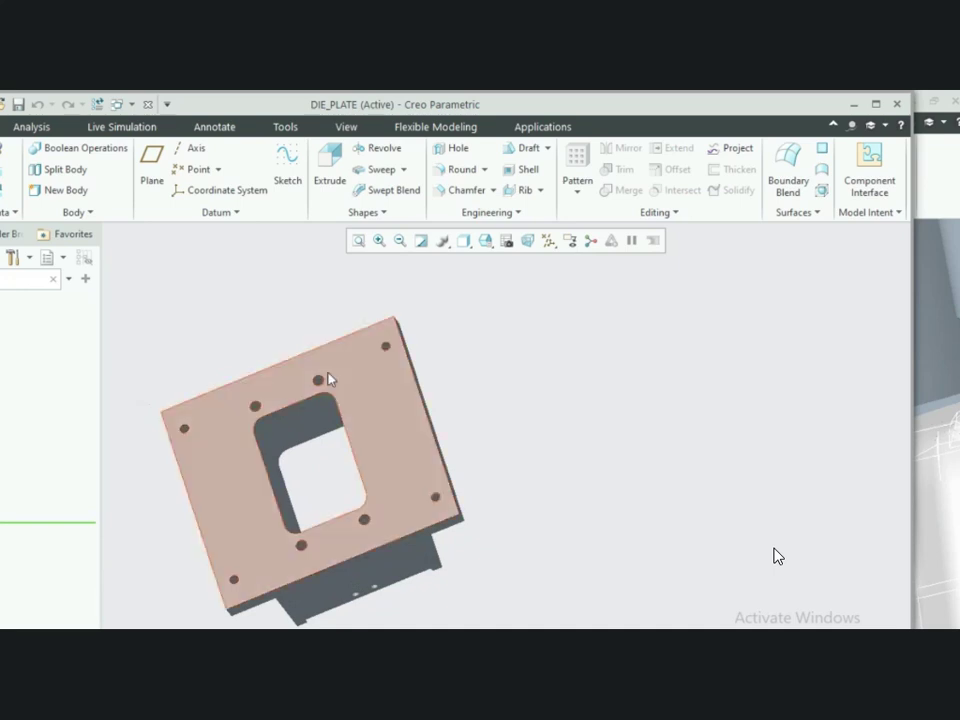
pyautogui.scroll(-2, 343, 408)
pyautogui.moveTo(334, 431); pyautogui.dragTo(143, 323, button='middle')
pyautogui.click(148, 106)
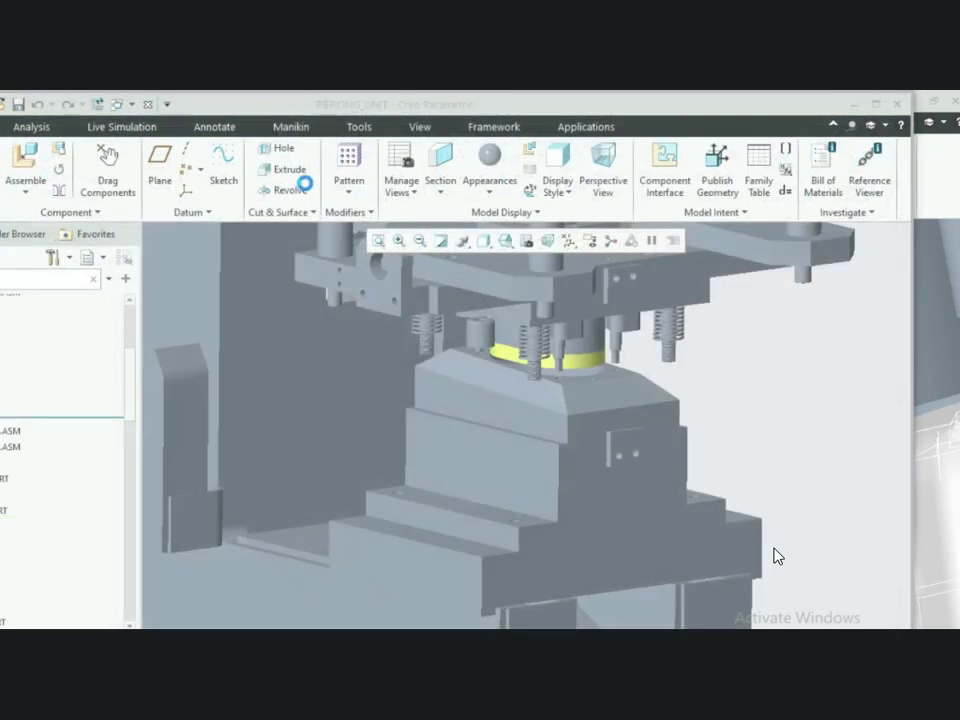
# Open the die main plate in its own window, examine its rectangular cutout and holes, and return to the whole piercing unit
pyautogui.scroll(-3, 447, 458)
pyautogui.scroll(3, 475, 518)
pyautogui.moveTo(445, 510)
pyautogui.mouseDown(button='middle')
pyautogui.moveTo(449, 480)
pyautogui.moveTo(448, 510)
pyautogui.mouseUp(button='middle')
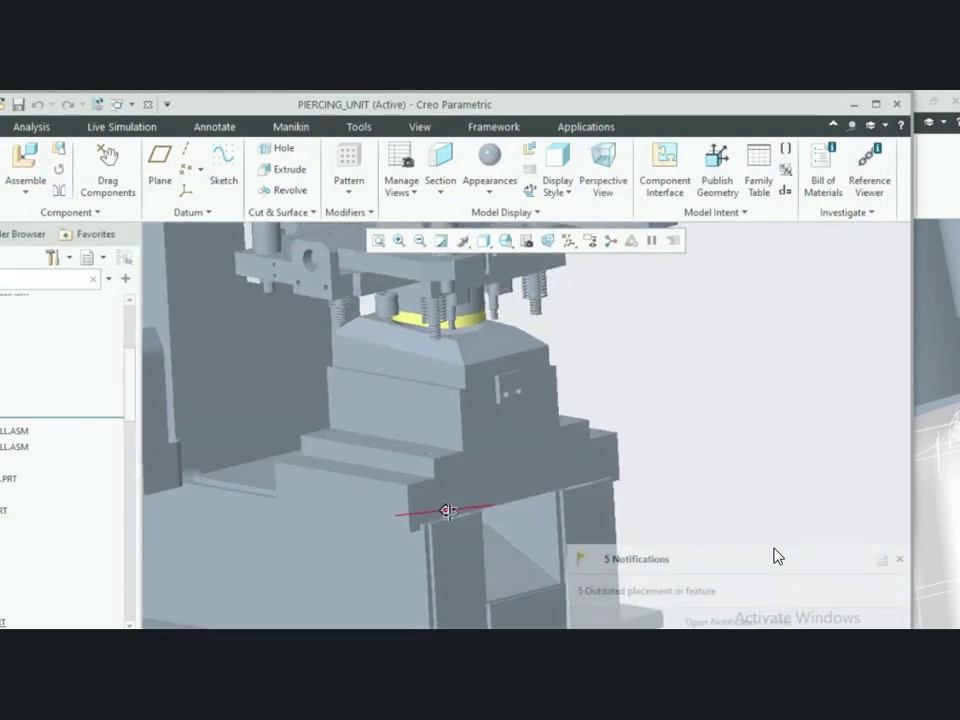
pyautogui.click(391, 509)
pyautogui.click(418, 406)
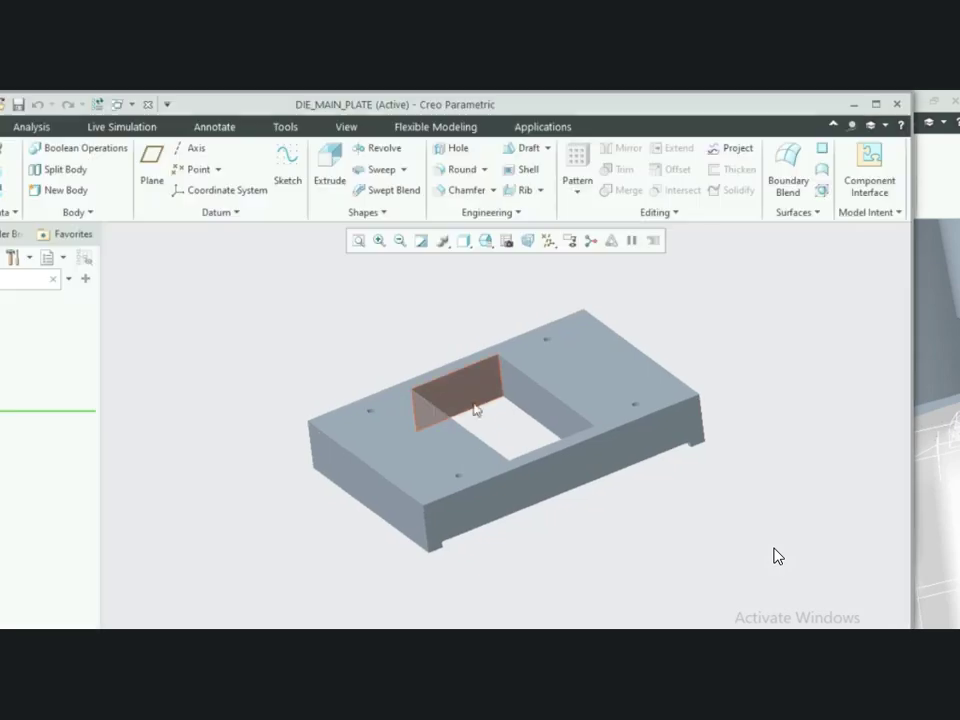
pyautogui.scroll(3, 479, 476)
pyautogui.moveTo(418, 456); pyautogui.dragTo(474, 570, button='middle')
pyautogui.scroll(-4, 299, 437)
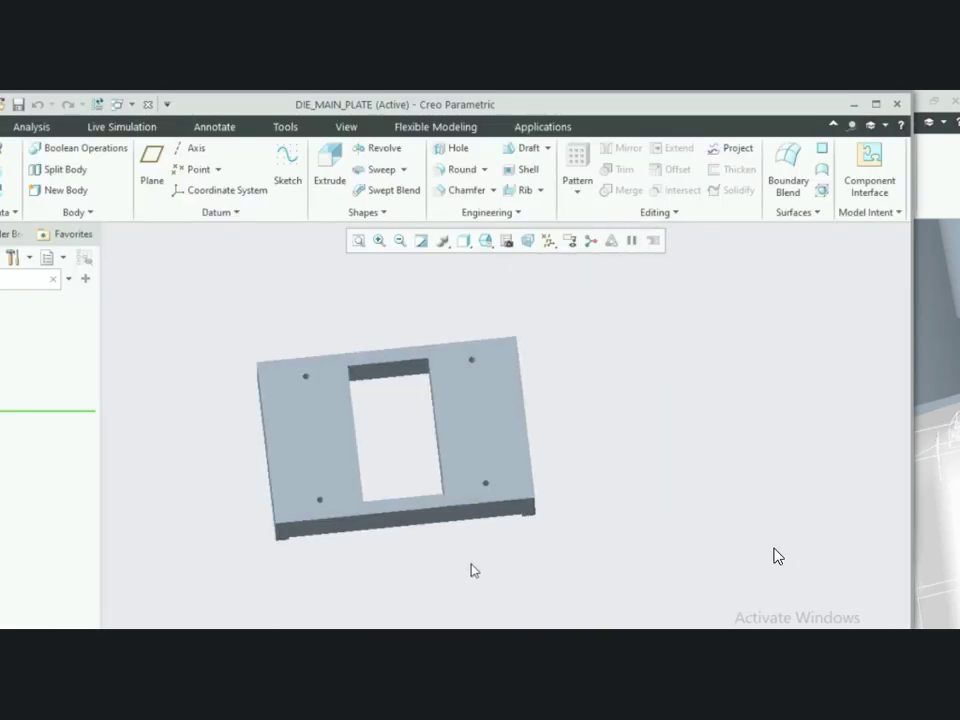
pyautogui.click(147, 104)
pyautogui.scroll(-5, 390, 400)
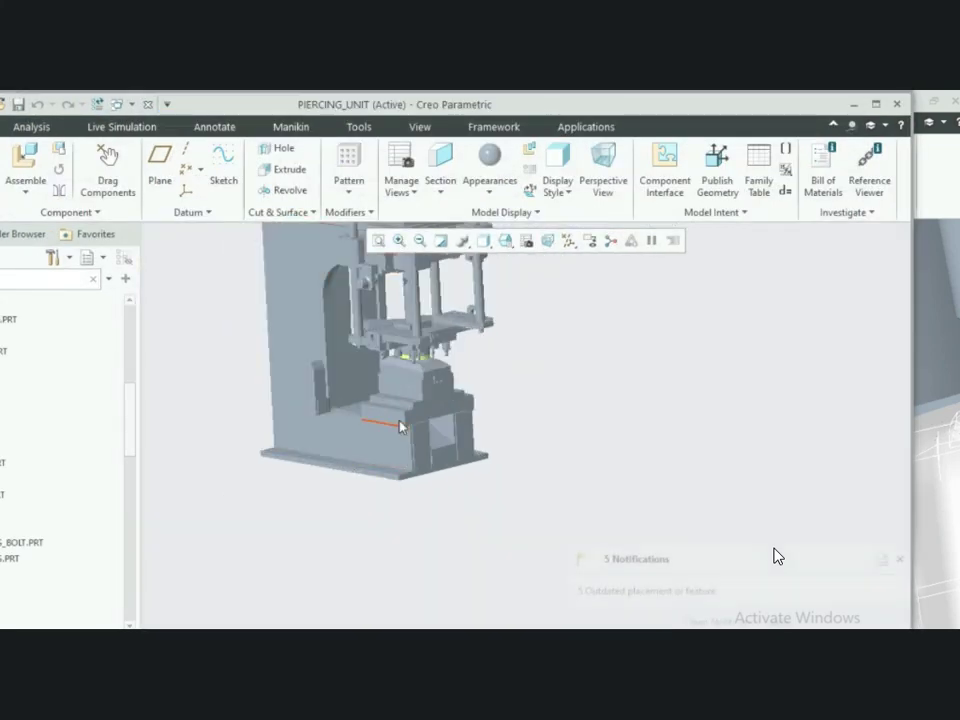
pyautogui.scroll(-5, 380, 430)
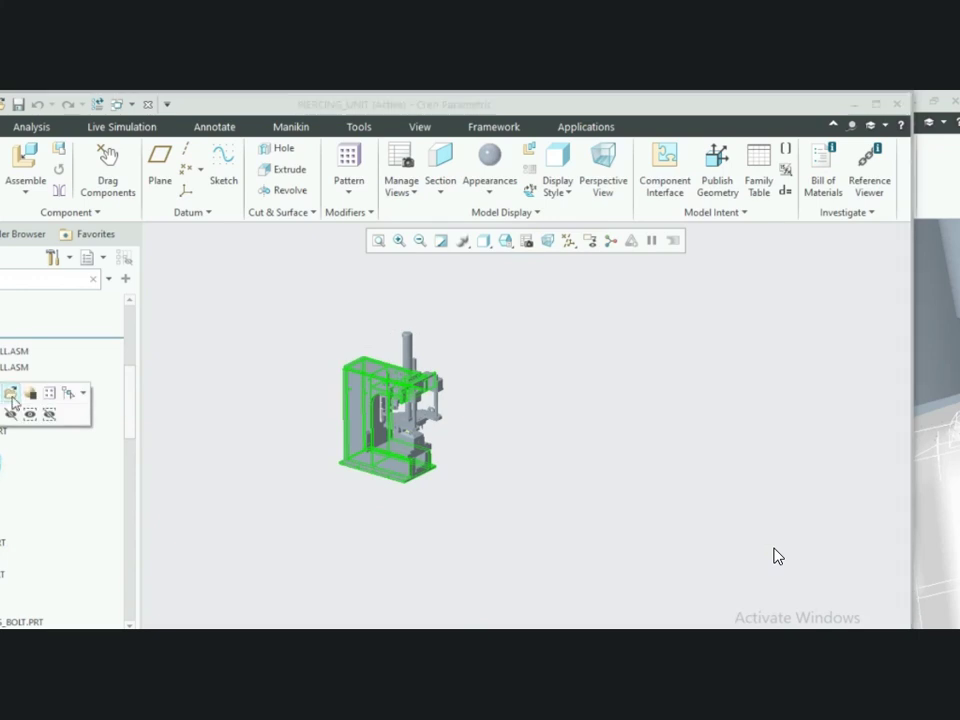
# Open the piercing unit's C-shaped column in its own window and examine its side walls, rear face and base plate
pyautogui.click(11, 395)
pyautogui.scroll(3, 511, 362)
pyautogui.moveTo(512, 363); pyautogui.dragTo(424, 336, button='middle')
pyautogui.scroll(-2, 505, 388)
pyautogui.scroll(3, 501, 392)
pyautogui.scroll(-3, 453, 332)
pyautogui.scroll(4, 480, 379)
pyautogui.scroll(-4, 438, 347)
pyautogui.scroll(4, 439, 374)
pyautogui.moveTo(432, 446)
pyautogui.mouseDown(button='middle')
pyautogui.moveTo(398, 458)
pyautogui.moveTo(426, 437)
pyautogui.moveTo(407, 435)
pyautogui.moveTo(454, 439)
pyautogui.moveTo(507, 390)
pyautogui.moveTo(557, 444)
pyautogui.moveTo(401, 508)
pyautogui.moveTo(403, 465)
pyautogui.moveTo(386, 480)
pyautogui.moveTo(394, 493)
pyautogui.mouseUp(button='middle')
pyautogui.scroll(3, 390, 500)
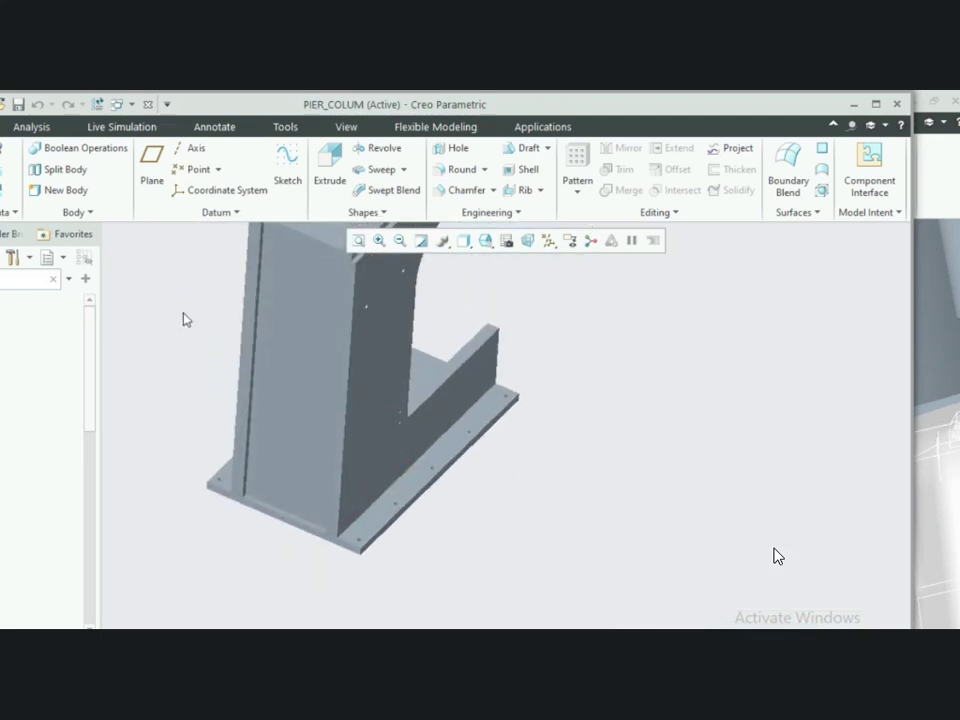
# Measure the length of the column base plate's long side edge and of its front end edge
pyautogui.click(28, 128)
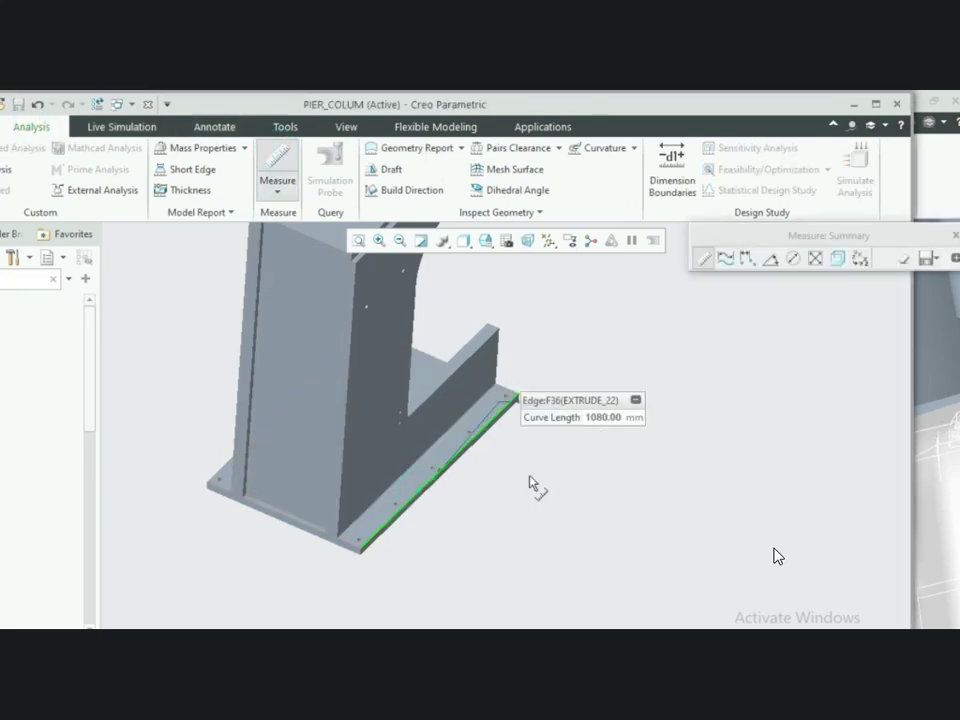
pyautogui.scroll(-3, 450, 424)
pyautogui.moveTo(426, 424)
pyautogui.mouseDown(button='middle')
pyautogui.moveTo(360, 426)
pyautogui.moveTo(420, 410)
pyautogui.mouseUp(button='middle')
pyautogui.scroll(-3, 572, 432)
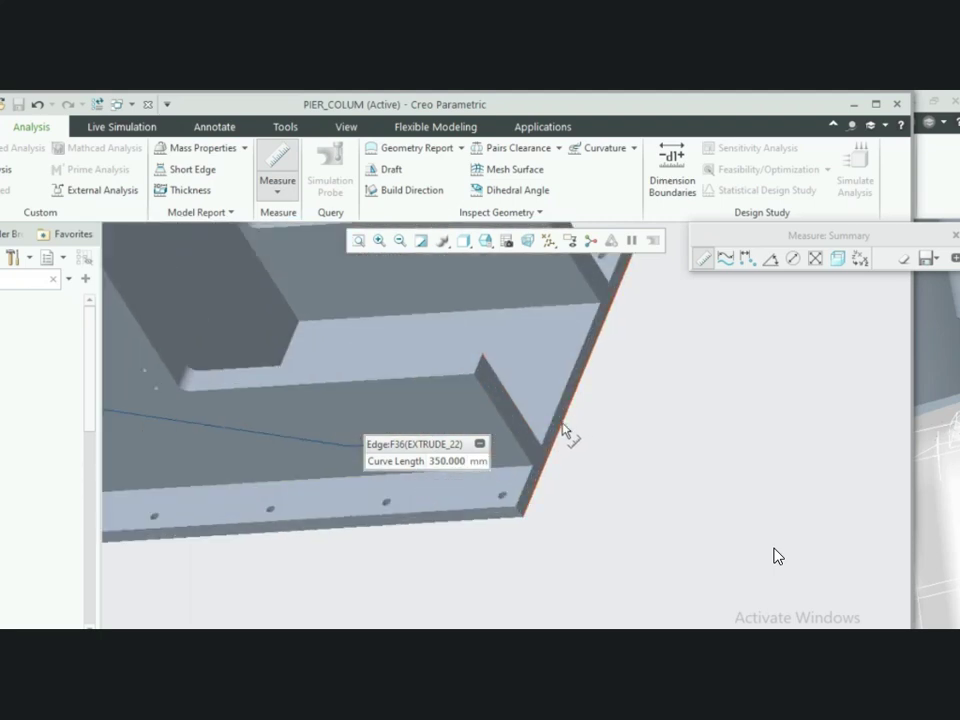
pyautogui.click(566, 432)
pyautogui.moveTo(413, 514); pyautogui.dragTo(435, 502, button='middle')
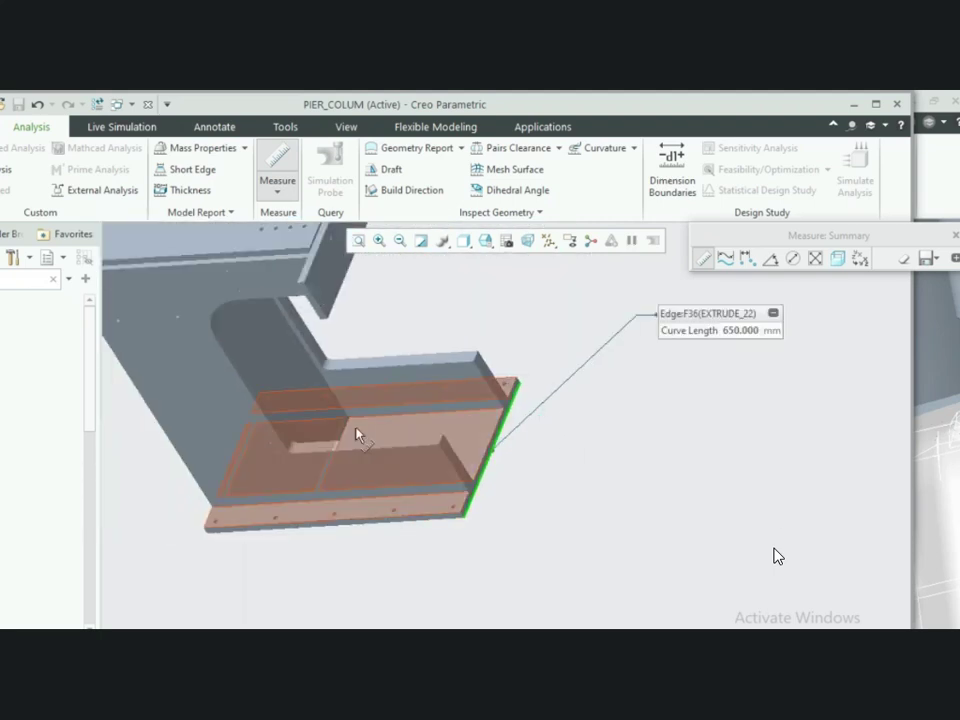
pyautogui.scroll(3, 289, 467)
pyautogui.scroll(-3, 289, 467)
pyautogui.moveTo(390, 461); pyautogui.dragTo(377, 510, button='middle')
pyautogui.scroll(2, 377, 510)
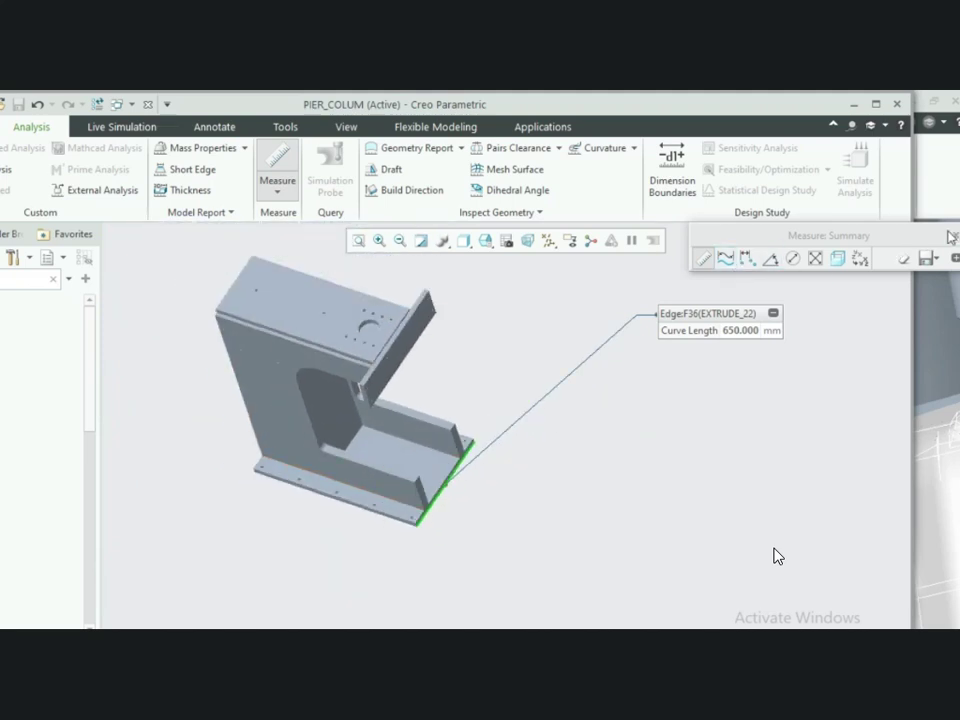
# End the measurement, inspect the column's top plate and front opening, and return to the piercing unit
pyautogui.scroll(-5, 430, 380)
pyautogui.moveTo(430, 380)
pyautogui.mouseDown(button='middle')
pyautogui.moveTo(463, 336)
pyautogui.moveTo(451, 283)
pyautogui.moveTo(400, 367)
pyautogui.moveTo(406, 400)
pyautogui.mouseUp(button='middle')
pyautogui.scroll(5, 406, 420)
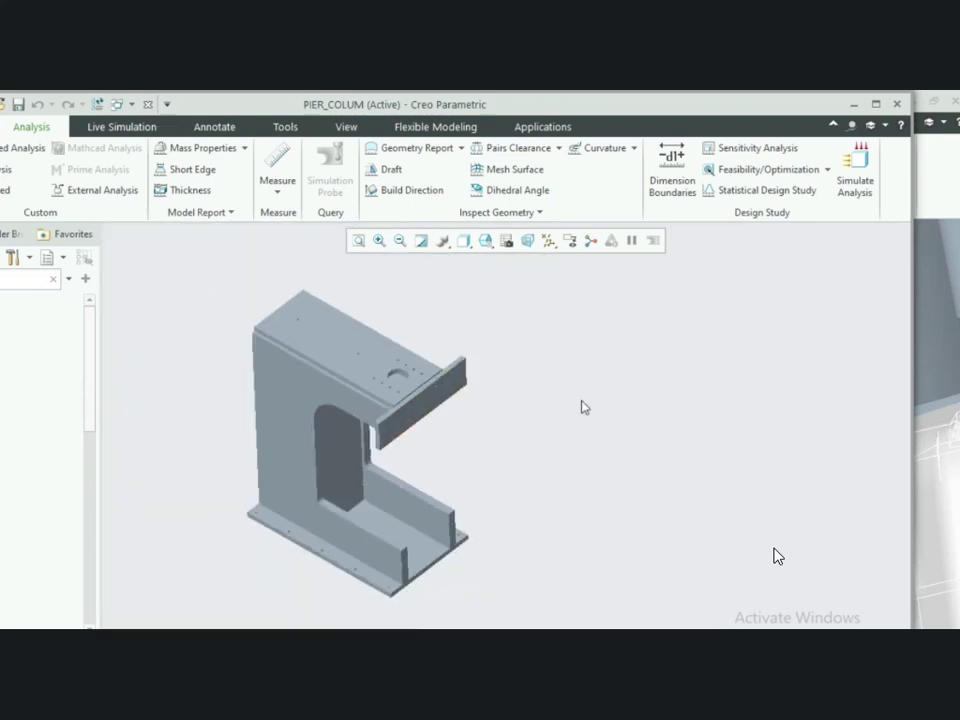
pyautogui.scroll(-5, 355, 474)
pyautogui.moveTo(360, 476); pyautogui.dragTo(345, 495, button='middle')
pyautogui.scroll(5, 345, 495)
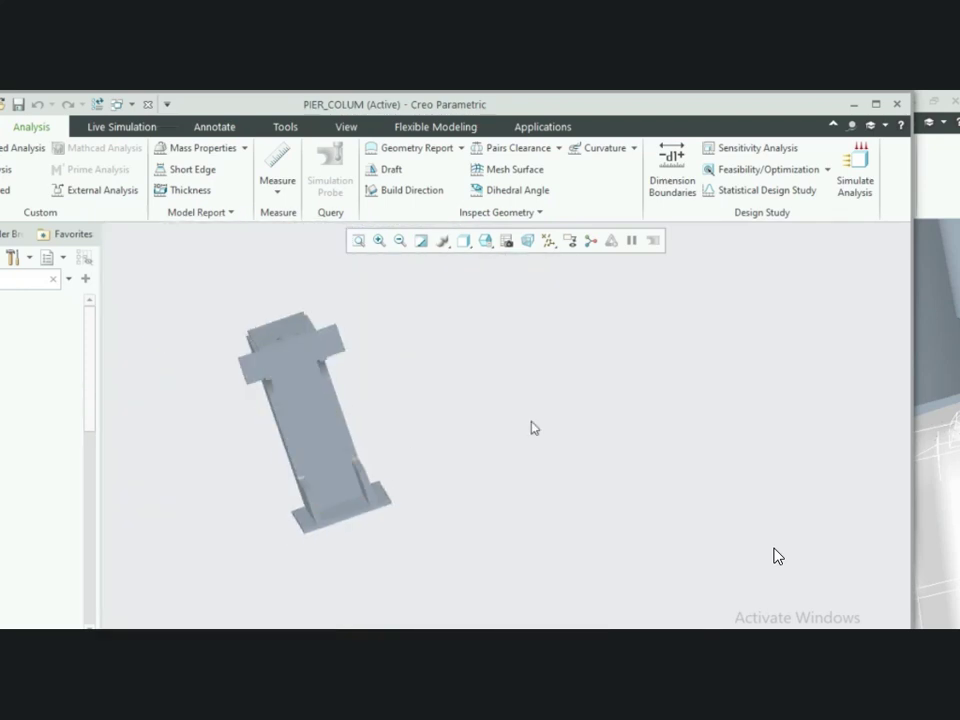
pyautogui.click(147, 104)
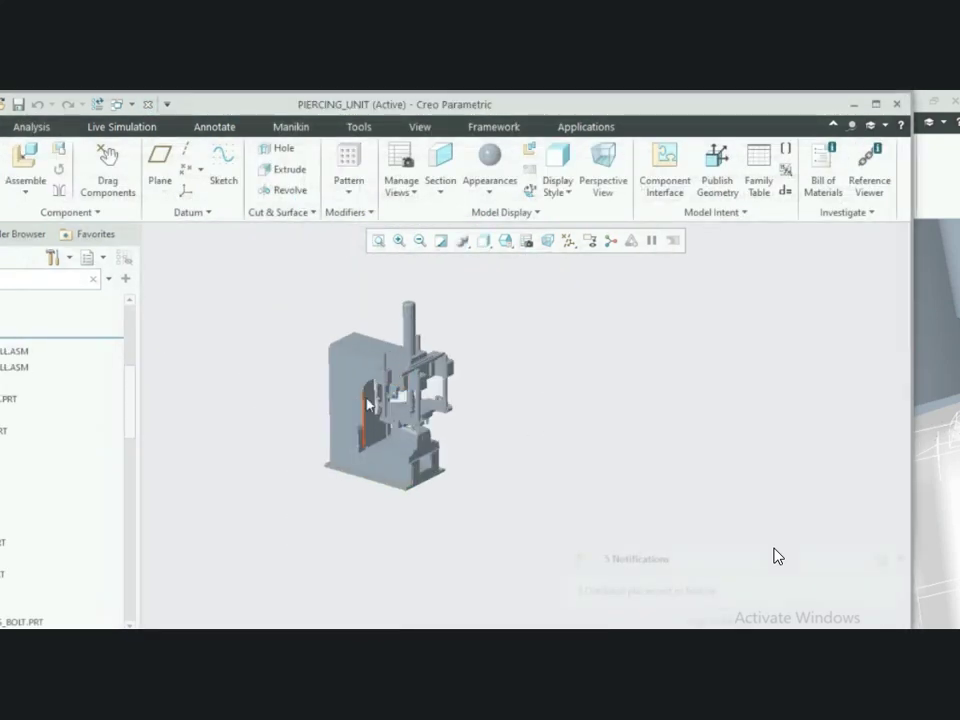
# Examine the piercing unit's guide rods, central shaft and moving plate within the column opening from several sides
pyautogui.scroll(-3, 385, 413)
pyautogui.scroll(-3, 404, 419)
pyautogui.moveTo(353, 389); pyautogui.dragTo(384, 390, button='middle')
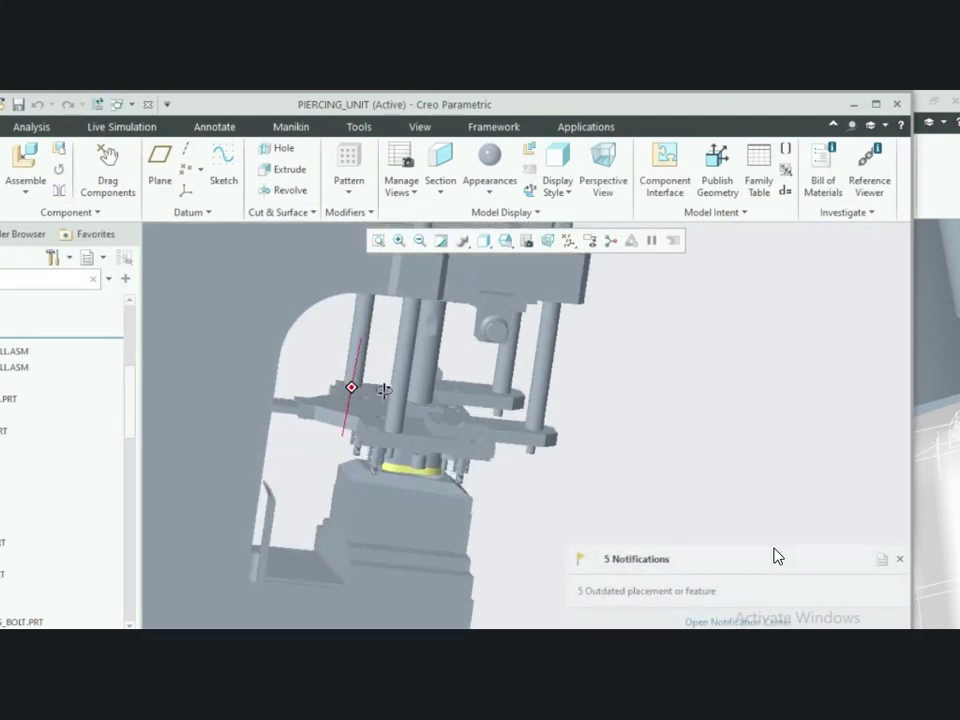
pyautogui.scroll(-3, 392, 440)
pyautogui.scroll(7, 396, 440)
pyautogui.scroll(-5, 399, 436)
pyautogui.moveTo(354, 434); pyautogui.dragTo(280, 386, button='middle')
pyautogui.scroll(5, 311, 436)
pyautogui.scroll(-6, 313, 436)
pyautogui.scroll(5, 325, 490)
pyautogui.scroll(-4, 321, 484)
pyautogui.scroll(-4, 322, 482)
pyautogui.moveTo(326, 446)
pyautogui.mouseDown(button='middle')
pyautogui.moveTo(354, 471)
pyautogui.moveTo(332, 443)
pyautogui.mouseUp(button='middle')
pyautogui.scroll(8, 330, 443)
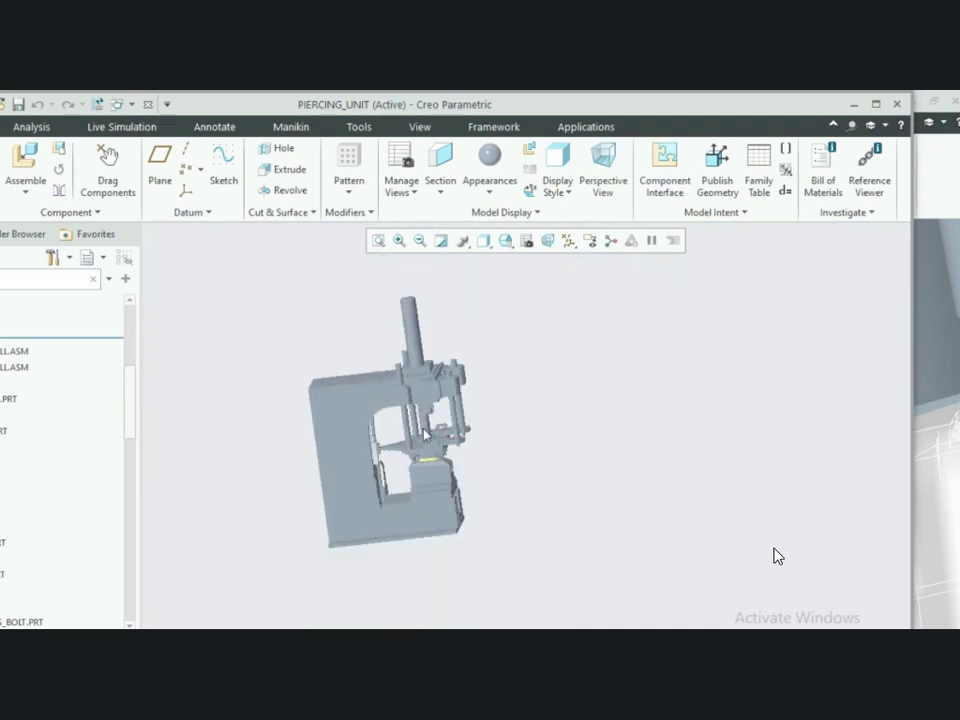
# Inspect the moving plate's underside, springs and side brackets together with the guide rods from the front
pyautogui.scroll(-3, 425, 433)
pyautogui.moveTo(425, 433); pyautogui.dragTo(427, 410, button='middle')
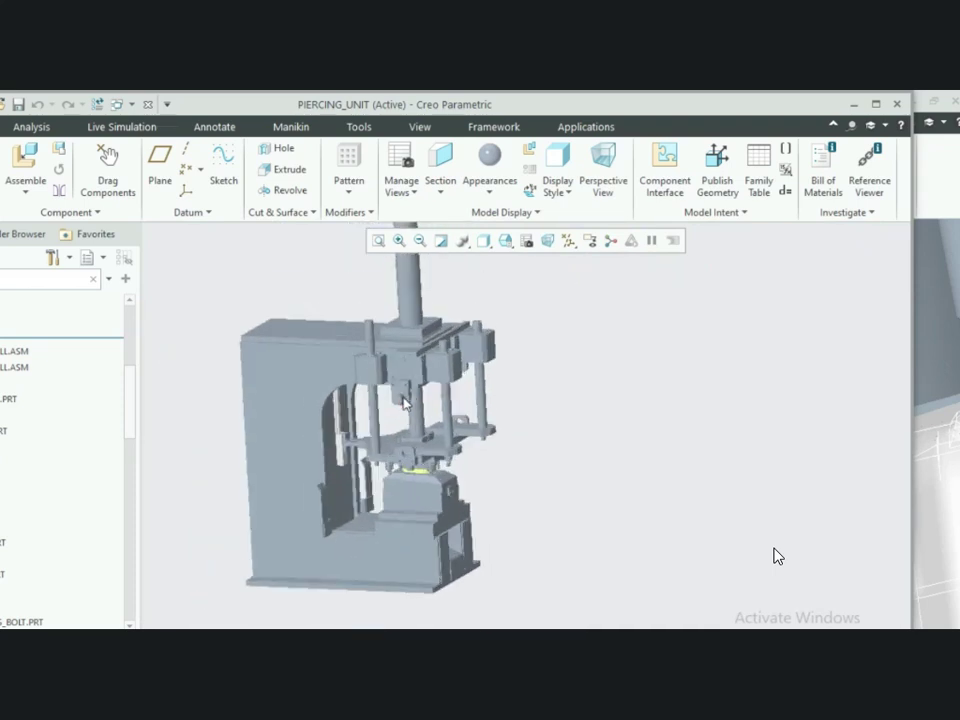
pyautogui.scroll(-4, 405, 393)
pyautogui.moveTo(405, 393)
pyautogui.mouseDown(button='middle')
pyautogui.moveTo(365, 402)
pyautogui.moveTo(361, 420)
pyautogui.mouseUp(button='middle')
pyautogui.scroll(3, 387, 540)
pyautogui.scroll(-3, 400, 492)
pyautogui.moveTo(407, 476); pyautogui.dragTo(404, 453, button='middle')
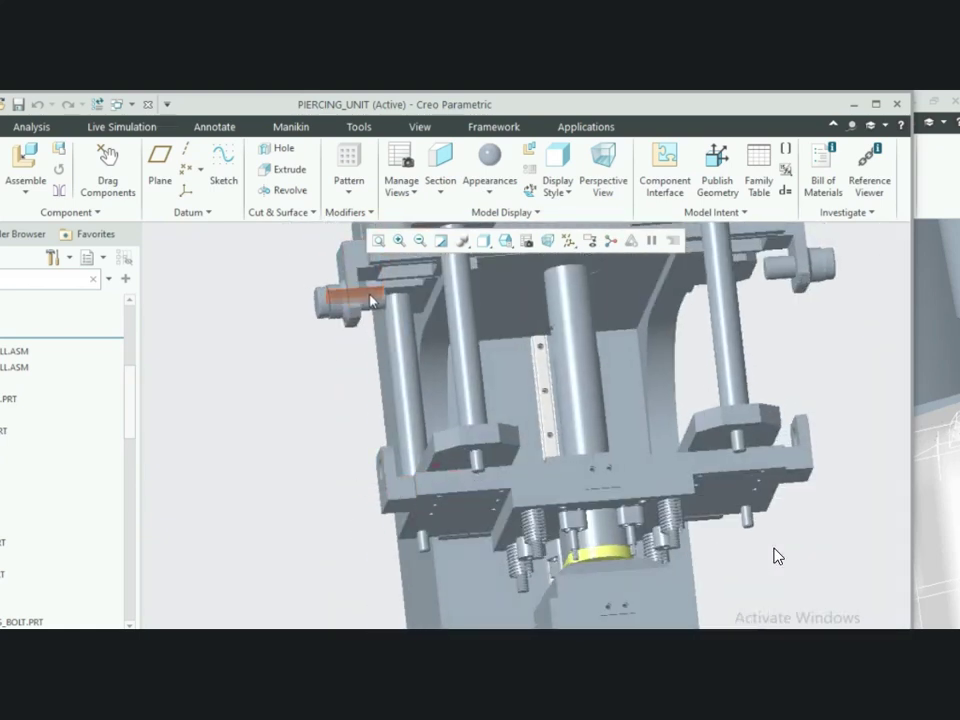
# Open the hex-headed stopper bolt mounted on the side bracket in its own window, examine it, and return to the piercing unit
pyautogui.scroll(8, 360, 278)
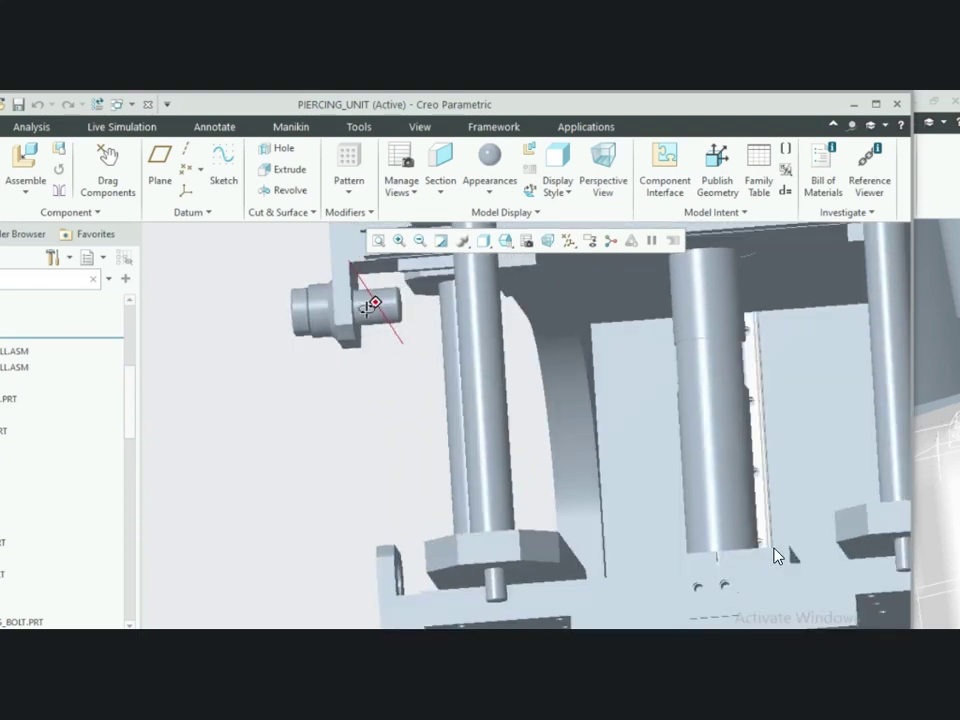
pyautogui.scroll(-4, 355, 365)
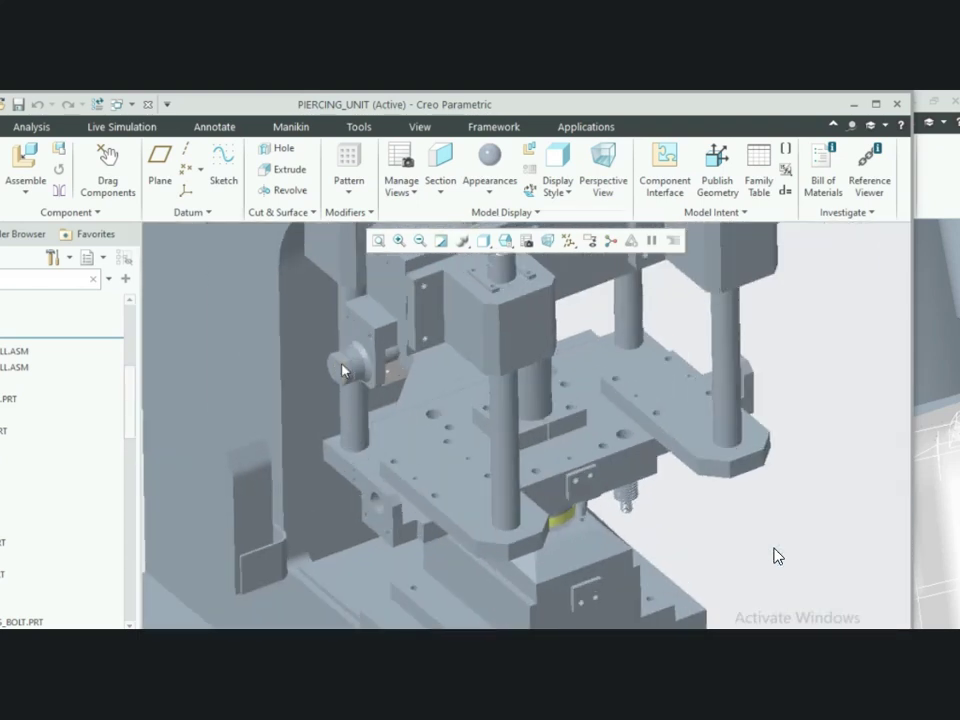
pyautogui.scroll(4, 353, 350)
pyautogui.scroll(-5, 360, 362)
pyautogui.scroll(5, 363, 366)
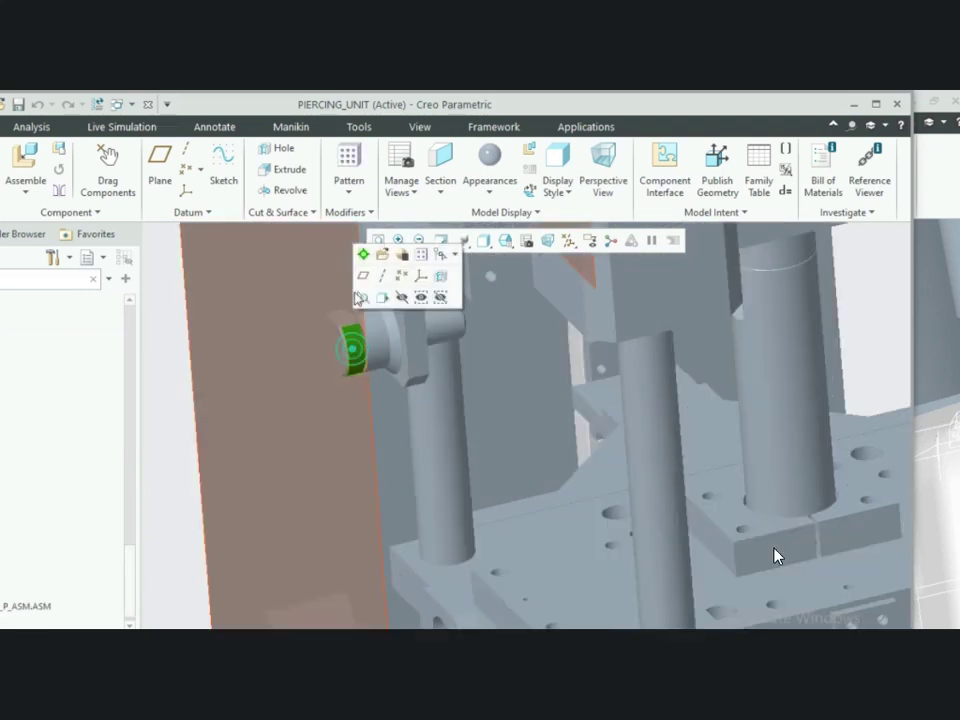
pyautogui.click(382, 256)
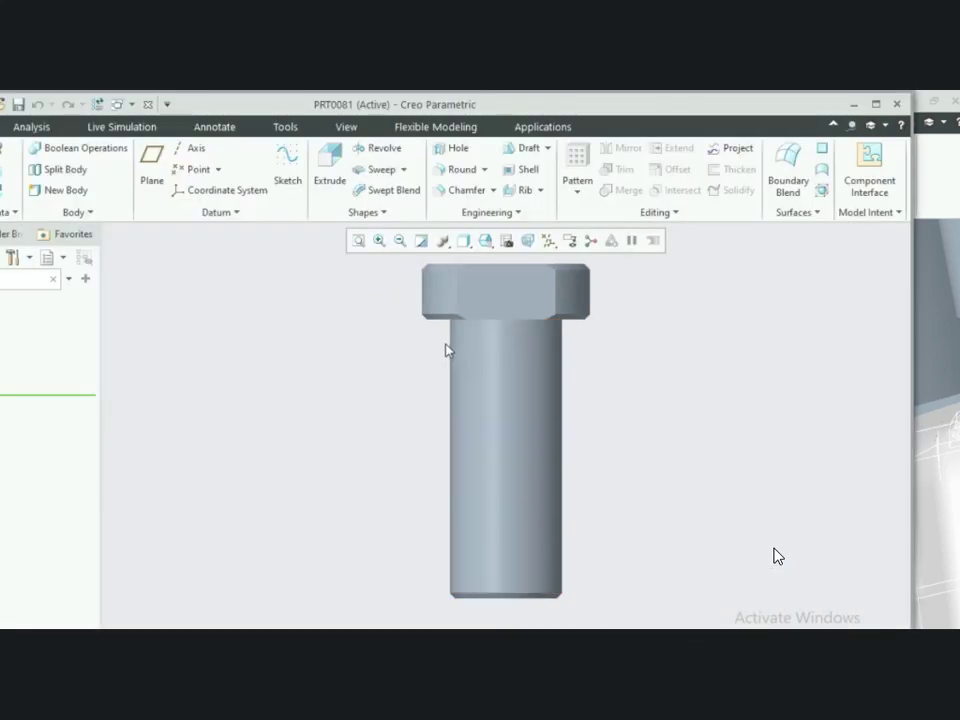
pyautogui.scroll(-2, 447, 350)
pyautogui.moveTo(452, 343); pyautogui.dragTo(468, 368, button='middle')
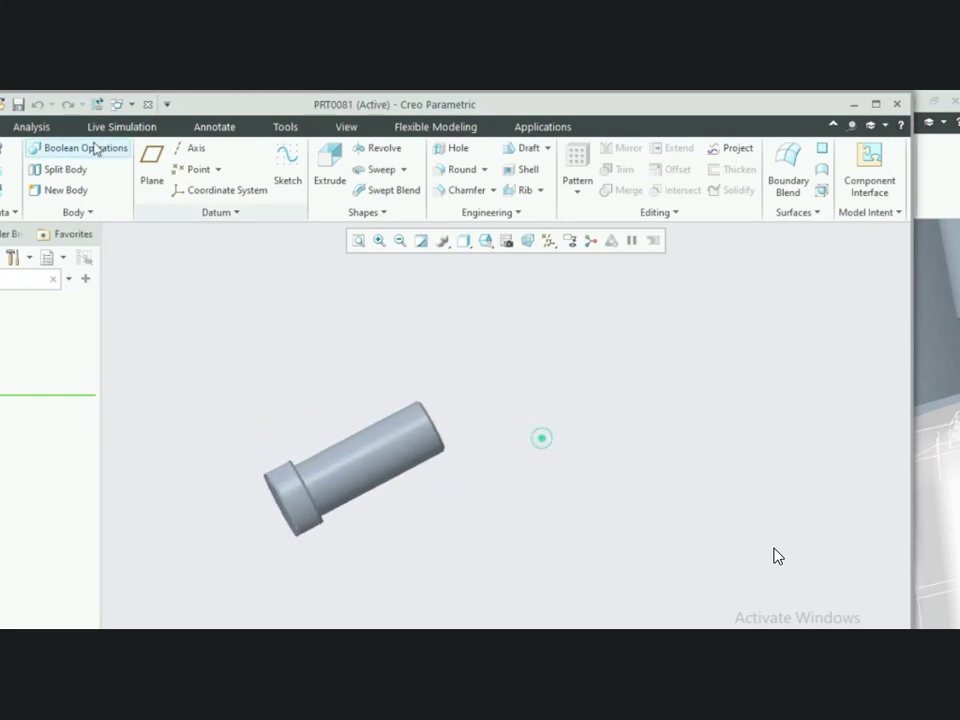
pyautogui.click(148, 106)
pyautogui.scroll(5, 409, 412)
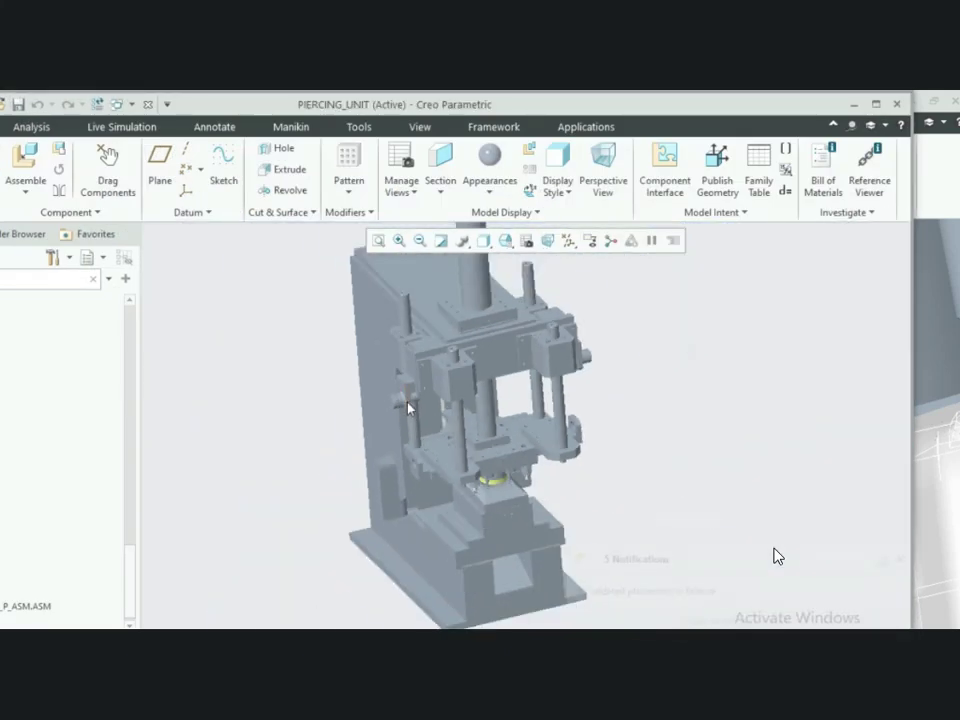
# Locate the central shaft standing on the moving plate and open it in its own window
pyautogui.scroll(-3, 409, 415)
pyautogui.moveTo(411, 419)
pyautogui.mouseDown(button='middle')
pyautogui.moveTo(411, 391)
pyautogui.moveTo(418, 421)
pyautogui.moveTo(454, 430)
pyautogui.moveTo(469, 421)
pyautogui.moveTo(463, 365)
pyautogui.mouseUp(button='middle')
pyautogui.scroll(3, 456, 430)
pyautogui.scroll(-3, 489, 428)
pyautogui.scroll(-3, 464, 391)
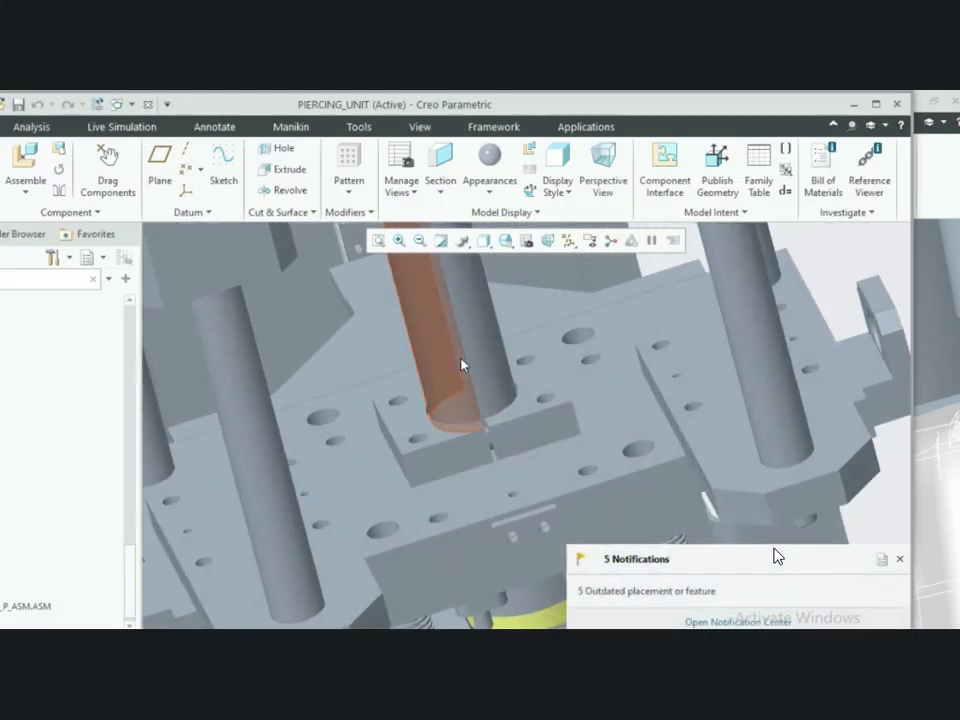
pyautogui.click(489, 264)
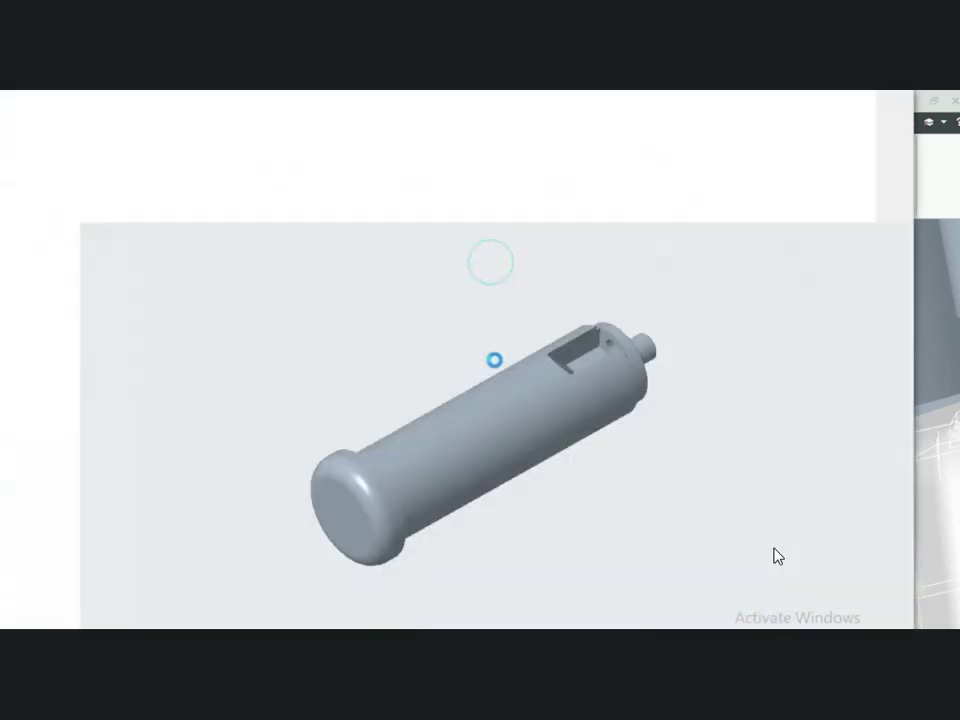
# Examine the central shaft's rounded flange, cylindrical body, slotted end and stub, and return to the piercing unit
pyautogui.scroll(4, 636, 364)
pyautogui.moveTo(636, 364)
pyautogui.mouseDown(button='middle')
pyautogui.moveTo(686, 296)
pyautogui.moveTo(643, 354)
pyautogui.mouseUp(button='middle')
pyautogui.scroll(-4, 505, 338)
pyautogui.scroll(-4, 459, 343)
pyautogui.moveTo(459, 343); pyautogui.dragTo(298, 337, button='middle')
pyautogui.scroll(4, 298, 337)
pyautogui.scroll(-4, 385, 355)
pyautogui.moveTo(385, 355); pyautogui.dragTo(425, 398, button='middle')
pyautogui.scroll(-4, 429, 371)
pyautogui.scroll(4, 382, 364)
pyautogui.scroll(-4, 405, 392)
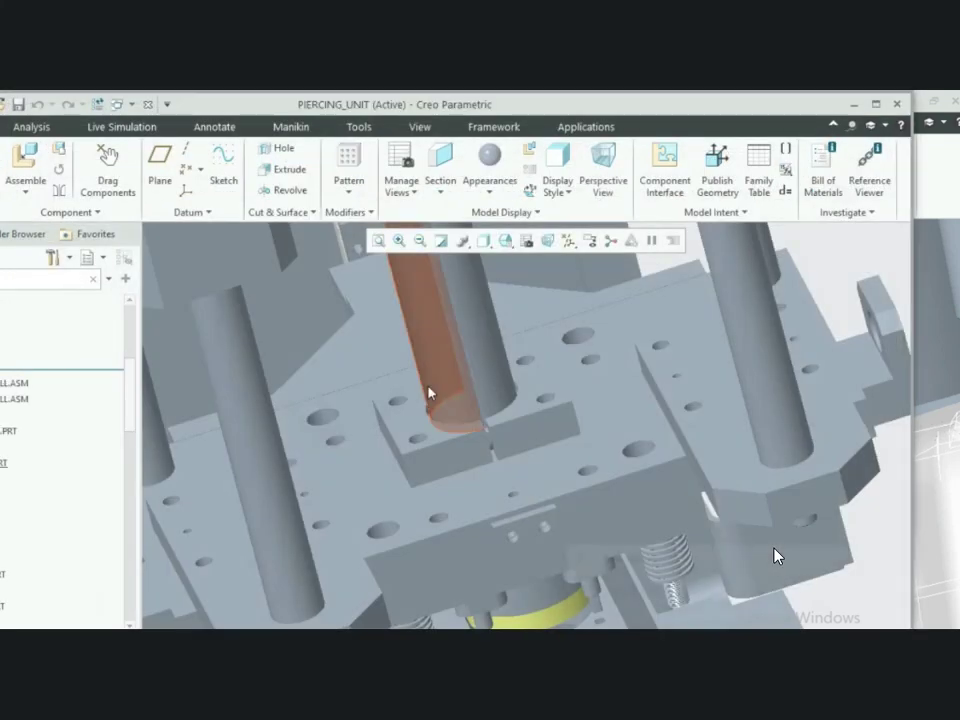
# Open the split coupler at the central shaft's base in its own window, examine its bore and holes, and close its window
pyautogui.scroll(-2, 436, 415)
pyautogui.scroll(4, 425, 405)
pyautogui.click(430, 410)
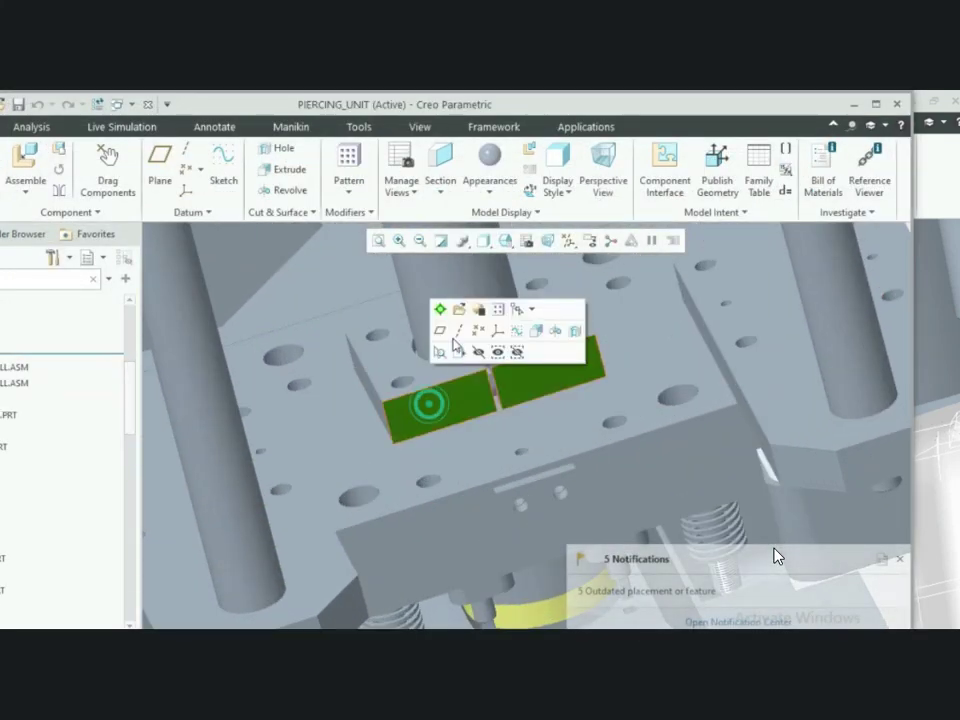
pyautogui.click(452, 306)
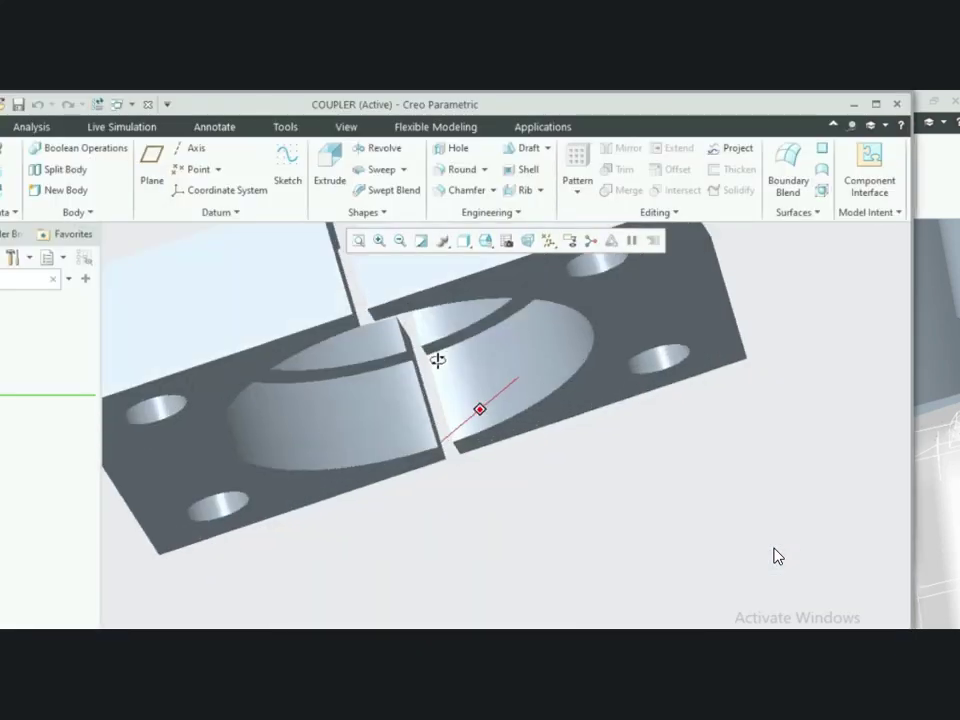
pyautogui.scroll(3, 378, 425)
pyautogui.moveTo(450, 343)
pyautogui.mouseDown(button='middle')
pyautogui.moveTo(439, 302)
pyautogui.moveTo(439, 369)
pyautogui.moveTo(469, 481)
pyautogui.mouseUp(button='middle')
pyautogui.scroll(-4, 478, 512)
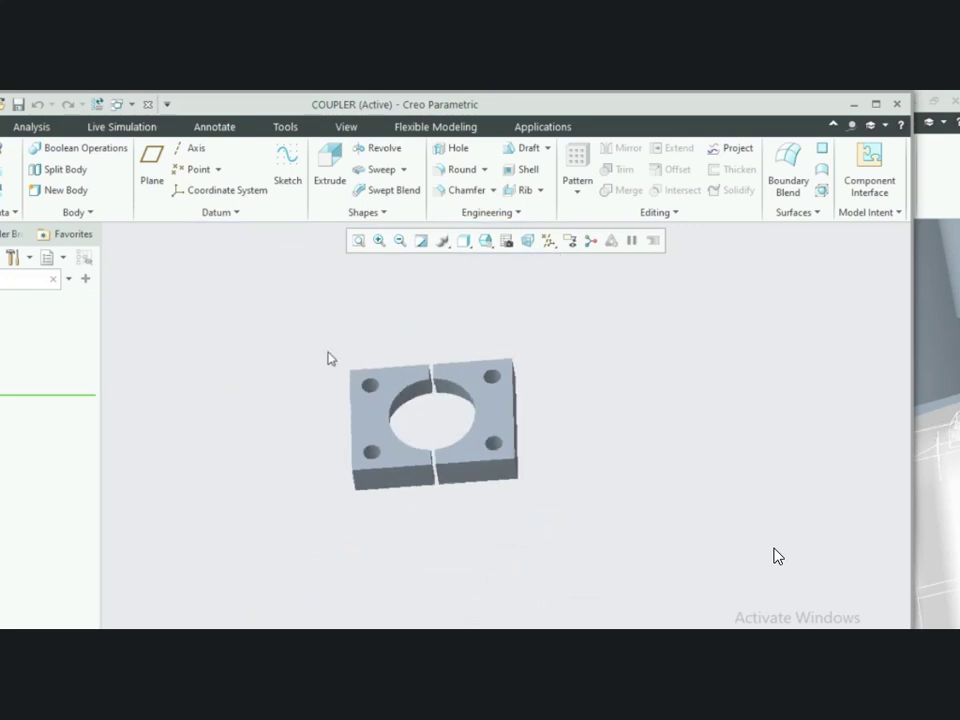
pyautogui.click(150, 110)
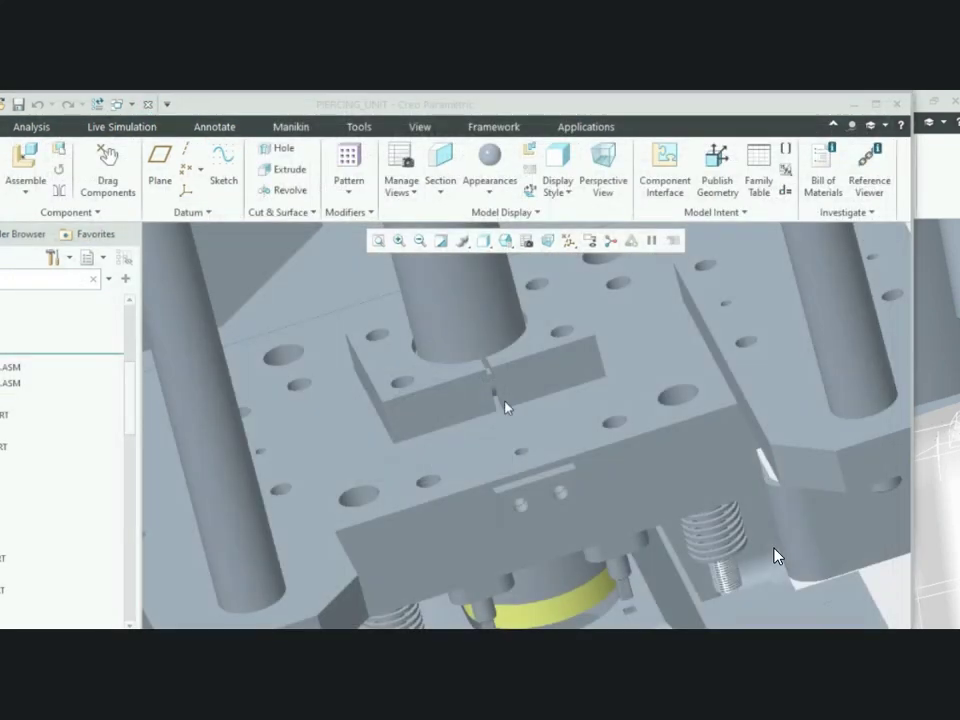
# Inspect the area around the coupler and guide rods, and open the guide rod's flanged housing block in its own window
pyautogui.scroll(-6, 478, 432)
pyautogui.scroll(4, 458, 350)
pyautogui.moveTo(471, 380)
pyautogui.mouseDown(button='middle')
pyautogui.moveTo(483, 355)
pyautogui.moveTo(470, 385)
pyautogui.moveTo(467, 373)
pyautogui.moveTo(474, 381)
pyautogui.mouseUp(button='middle')
pyautogui.scroll(-4, 396, 411)
pyautogui.scroll(5, 388, 388)
pyautogui.moveTo(390, 375); pyautogui.dragTo(328, 424, button='middle')
pyautogui.scroll(3, 428, 348)
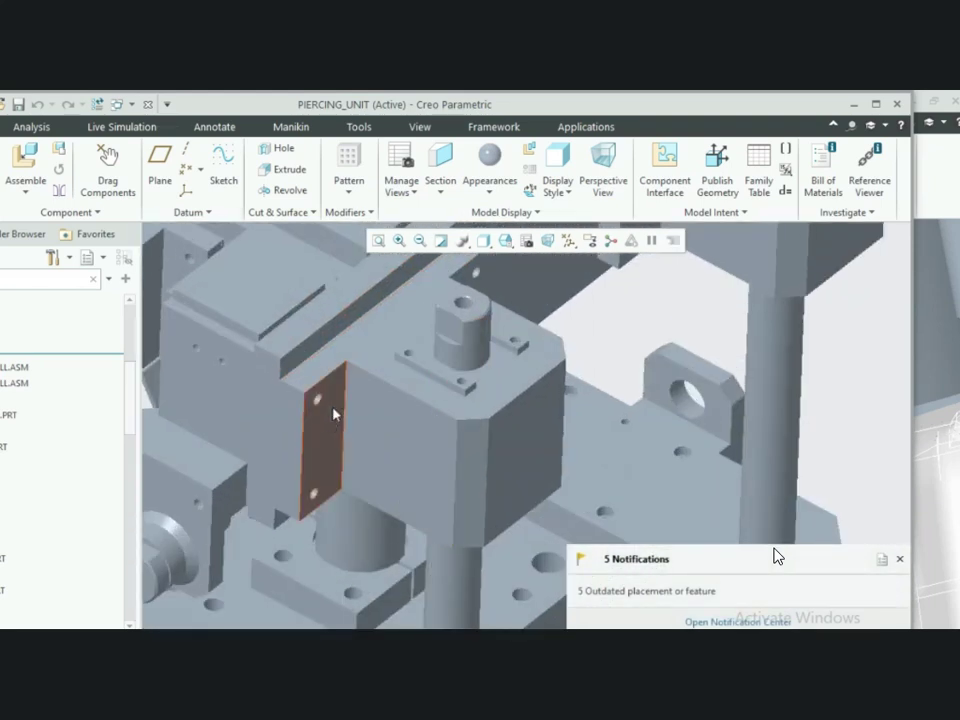
pyautogui.click(328, 420)
pyautogui.click(356, 326)
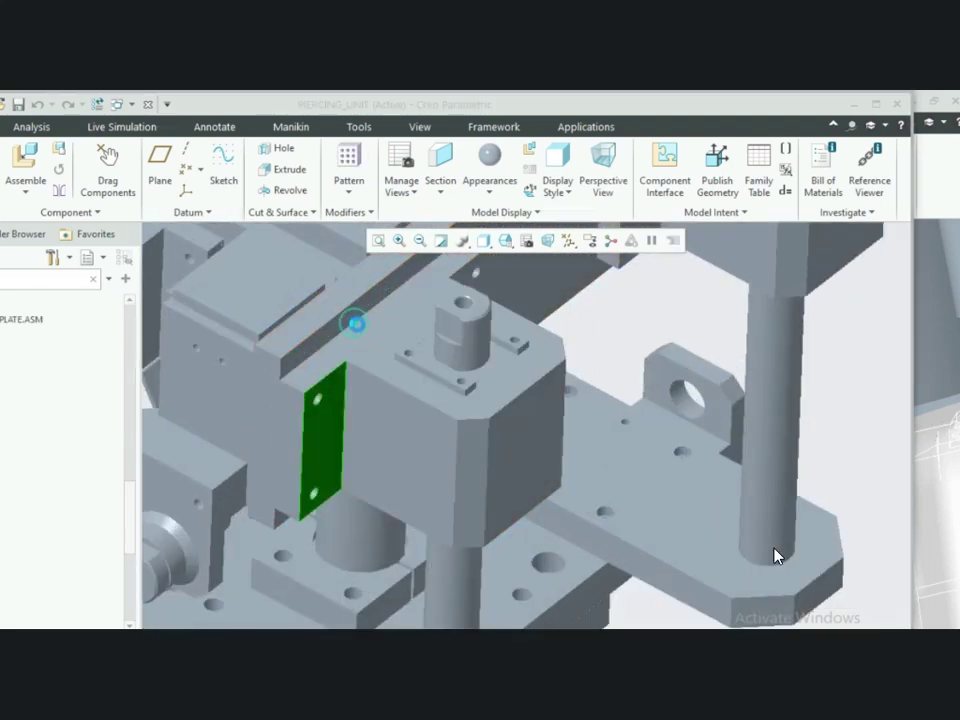
# Examine the housing block's stepped bore, screw holes and mounting flanges, and close its window
pyautogui.moveTo(499, 476); pyautogui.dragTo(404, 527, button='middle')
pyautogui.scroll(3, 580, 413)
pyautogui.moveTo(508, 396); pyautogui.dragTo(386, 437, button='middle')
pyautogui.scroll(-5, 458, 412)
pyautogui.scroll(-4, 480, 426)
pyautogui.scroll(3, 399, 424)
pyautogui.scroll(-3, 420, 426)
pyautogui.scroll(4, 427, 446)
pyautogui.scroll(-3, 428, 444)
pyautogui.scroll(4, 411, 447)
pyautogui.scroll(-4, 418, 450)
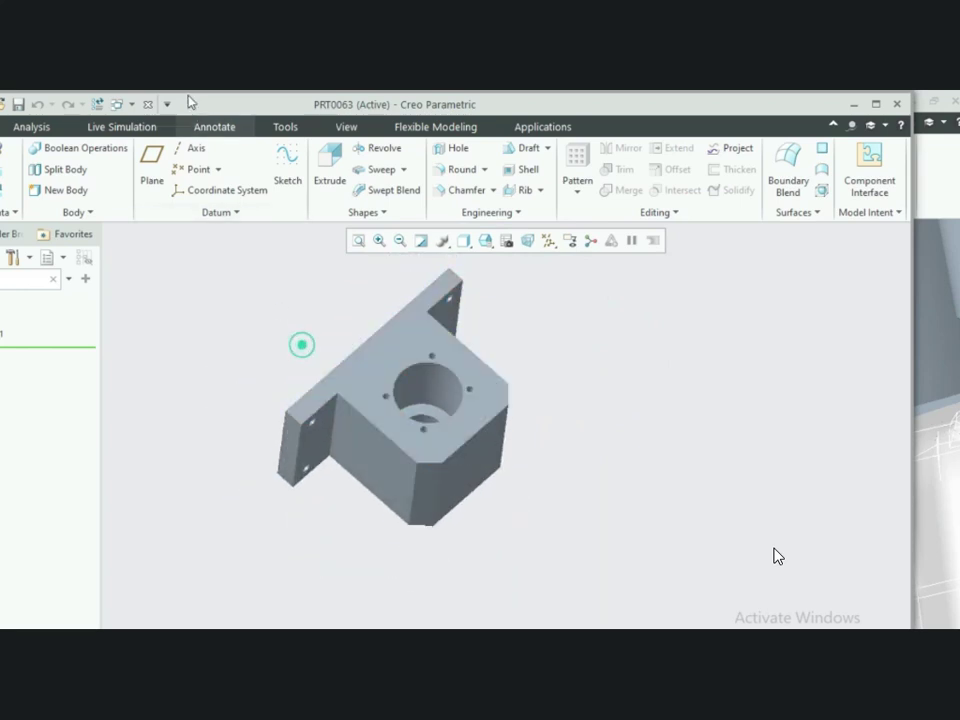
pyautogui.click(150, 105)
# Open the guide bush inside the housing block in its own window, examine its hollow cylinder, and close its window
pyautogui.scroll(5, 510, 388)
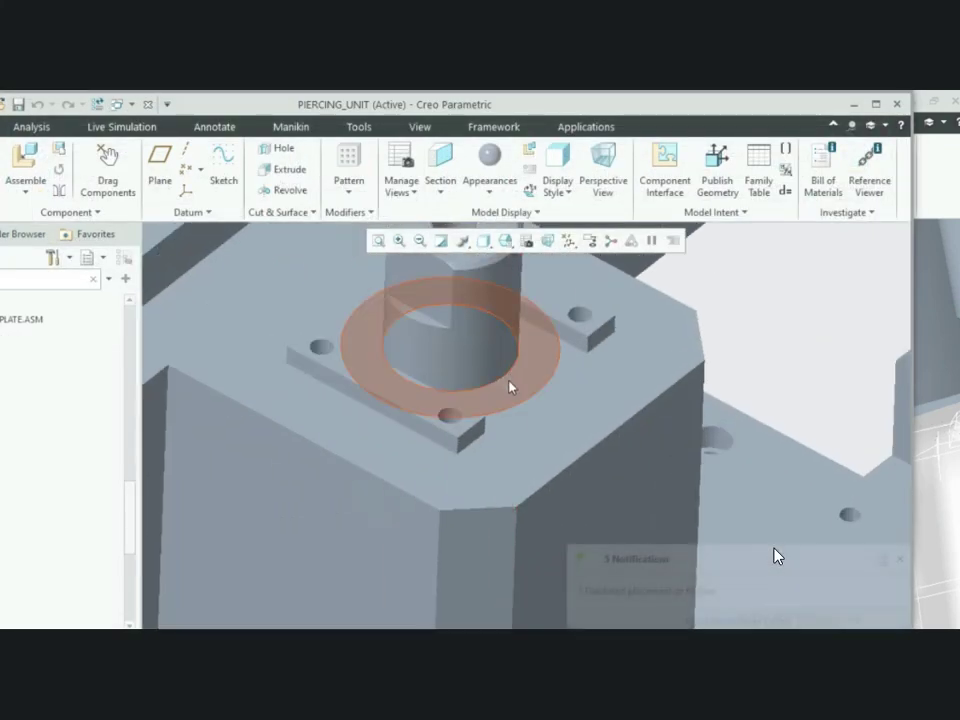
pyautogui.click(510, 388)
pyautogui.click(533, 285)
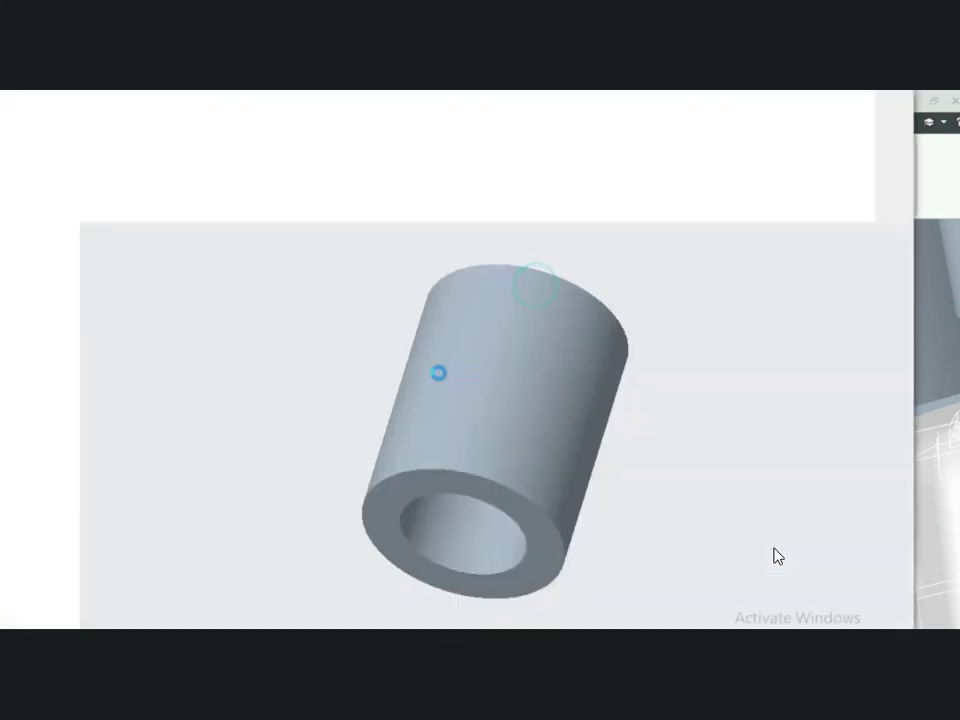
pyautogui.scroll(-1, 476, 427)
pyautogui.moveTo(497, 399); pyautogui.dragTo(458, 345, button='middle')
pyautogui.scroll(5, 458, 350)
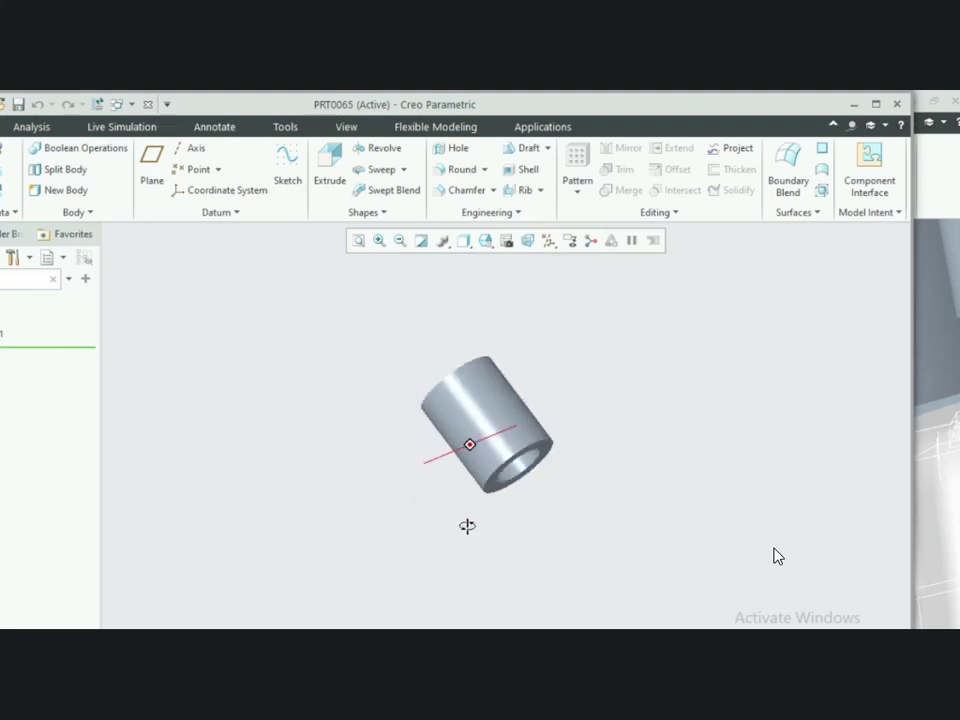
pyautogui.click(147, 104)
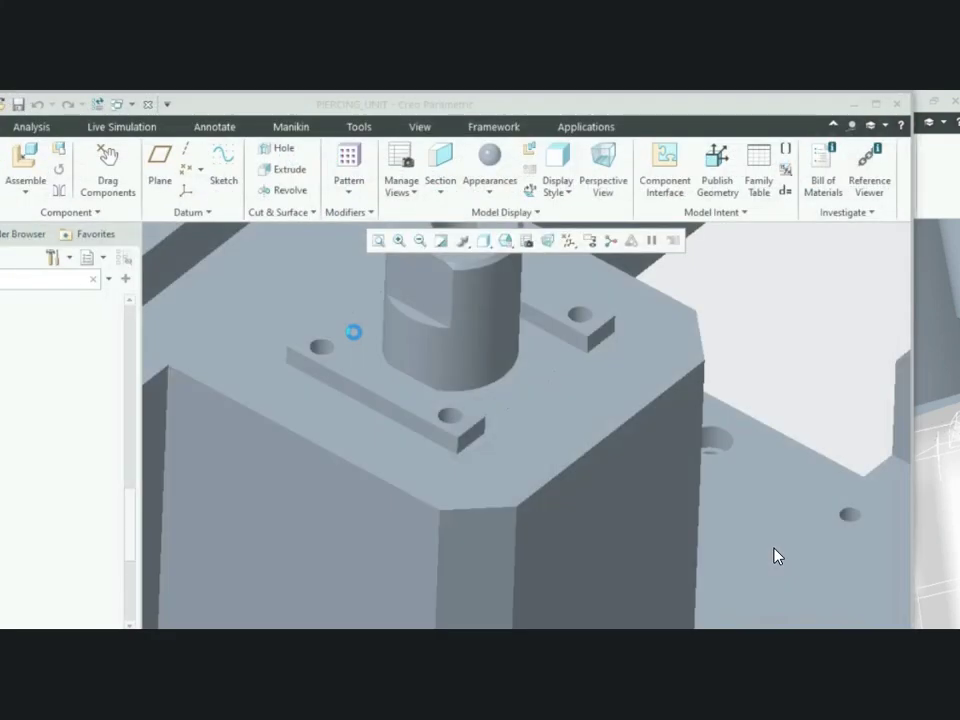
# Open the guide rod running through the bush in its own window, examine its ends, and return to the piercing unit
pyautogui.scroll(-2, 431, 392)
pyautogui.click(435, 371)
pyautogui.click(460, 279)
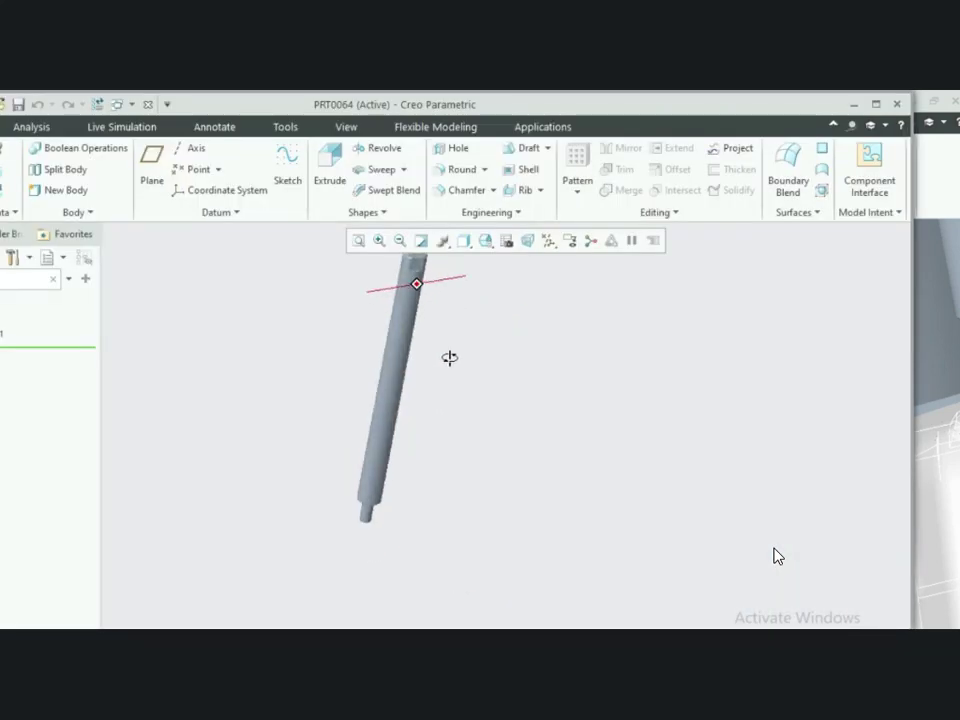
pyautogui.moveTo(435, 363)
pyautogui.mouseDown(button='middle')
pyautogui.moveTo(426, 309)
pyautogui.moveTo(397, 396)
pyautogui.mouseUp(button='middle')
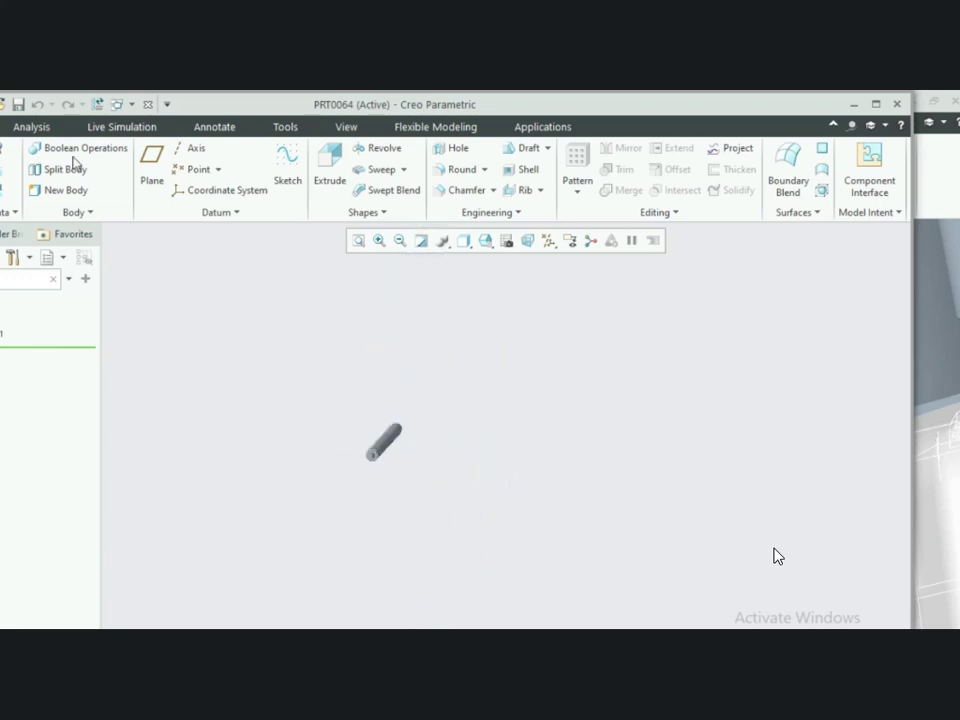
pyautogui.click(147, 104)
pyautogui.scroll(8, 455, 370)
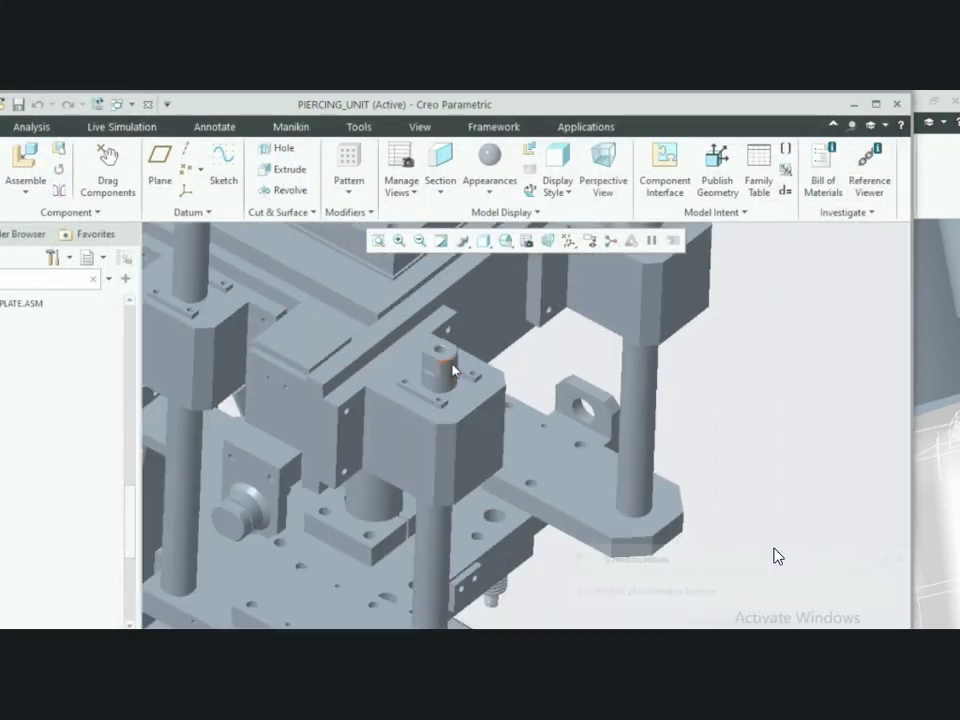
# Examine the piercing unit's guide rods, housing blocks and moving plate up close and from several angles
pyautogui.scroll(-4, 463, 433)
pyautogui.moveTo(469, 435); pyautogui.dragTo(426, 441, button='middle')
pyautogui.scroll(4, 424, 416)
pyautogui.scroll(-4, 465, 450)
pyautogui.scroll(5, 486, 411)
pyautogui.moveTo(486, 411)
pyautogui.mouseDown(button='middle')
pyautogui.moveTo(469, 381)
pyautogui.moveTo(483, 383)
pyautogui.moveTo(418, 411)
pyautogui.moveTo(440, 372)
pyautogui.moveTo(462, 358)
pyautogui.moveTo(459, 345)
pyautogui.moveTo(467, 356)
pyautogui.moveTo(448, 340)
pyautogui.moveTo(452, 381)
pyautogui.moveTo(432, 396)
pyautogui.moveTo(471, 390)
pyautogui.moveTo(427, 397)
pyautogui.moveTo(431, 405)
pyautogui.moveTo(392, 424)
pyautogui.moveTo(366, 339)
pyautogui.moveTo(341, 334)
pyautogui.moveTo(369, 433)
pyautogui.moveTo(489, 422)
pyautogui.moveTo(499, 439)
pyautogui.moveTo(440, 430)
pyautogui.moveTo(467, 371)
pyautogui.moveTo(409, 386)
pyautogui.moveTo(555, 371)
pyautogui.moveTo(491, 400)
pyautogui.mouseUp(button='middle')
pyautogui.scroll(3, 446, 339)
pyautogui.scroll(-3, 449, 355)
pyautogui.scroll(4, 442, 405)
pyautogui.scroll(-2, 442, 405)
pyautogui.scroll(-3, 440, 430)
pyautogui.scroll(3, 448, 386)
pyautogui.scroll(-3, 462, 385)
pyautogui.scroll(3, 491, 400)
pyautogui.moveTo(435, 414)
pyautogui.mouseDown(button='middle')
pyautogui.moveTo(508, 392)
pyautogui.moveTo(331, 446)
pyautogui.moveTo(411, 418)
pyautogui.moveTo(382, 491)
pyautogui.mouseUp(button='middle')
pyautogui.scroll(-3, 331, 446)
pyautogui.scroll(4, 382, 491)
pyautogui.scroll(-5, 383, 485)
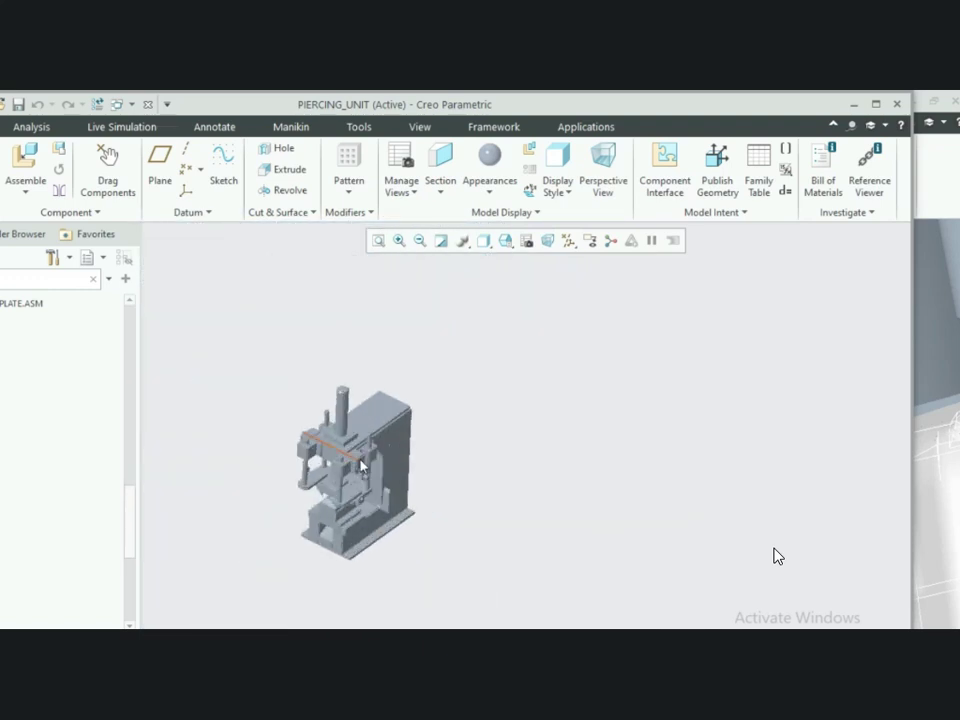
# Select the tall vertical cylinder above the piercing unit and inspect where it meets its square mounting plate
pyautogui.scroll(6, 330, 400)
pyautogui.click(475, 311)
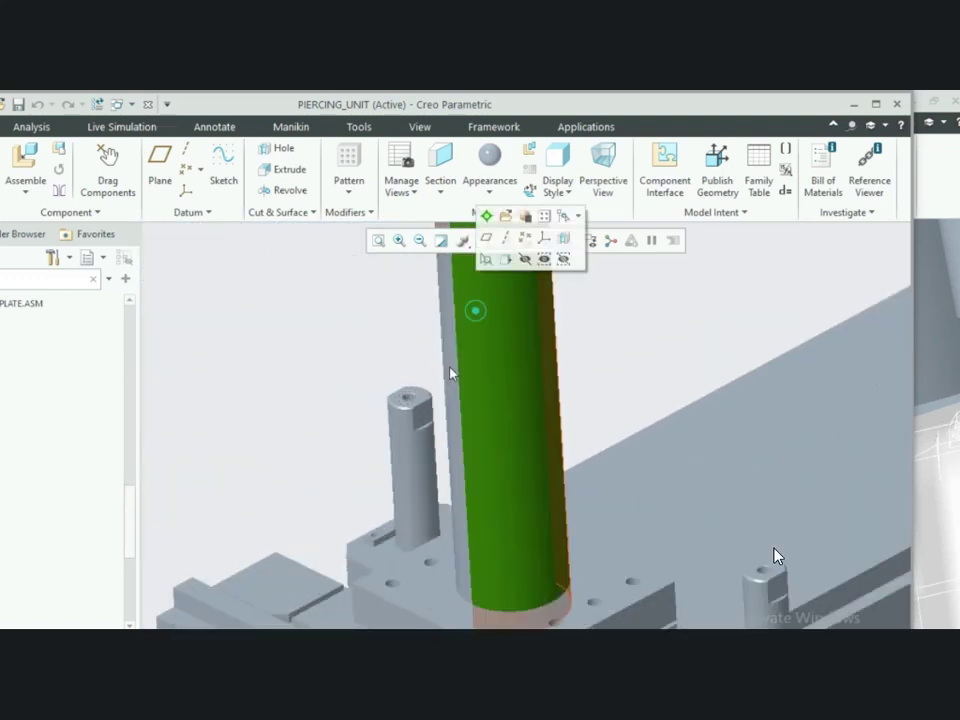
pyautogui.scroll(-3, 363, 413)
pyautogui.scroll(-2, 406, 443)
pyautogui.scroll(6, 410, 452)
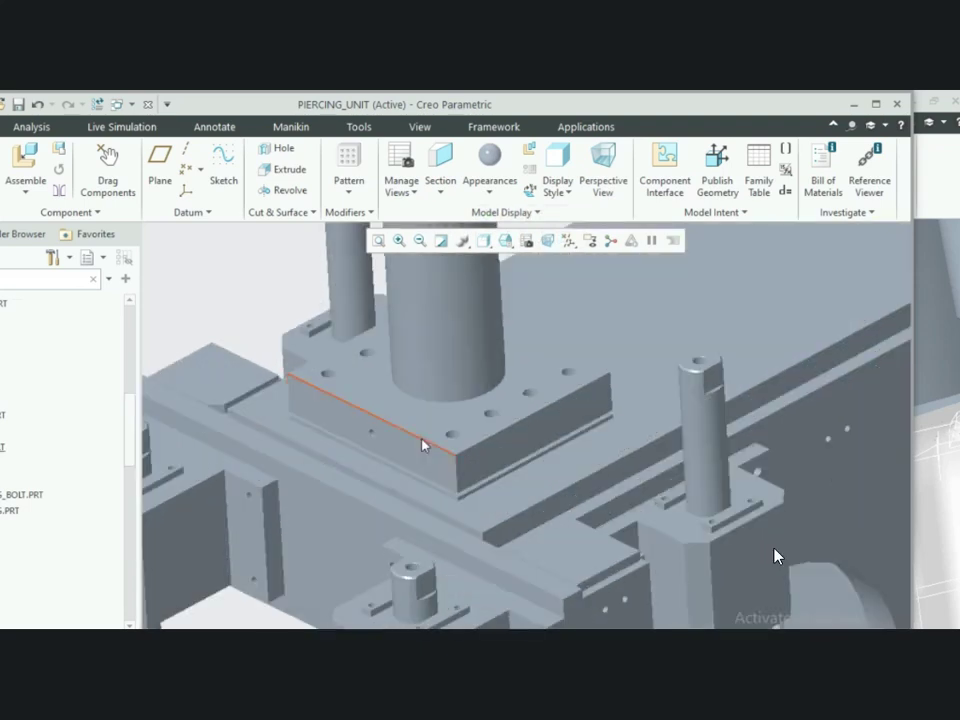
# Open the cylinder's mounting plate in its own window, examine its central bore and screw holes, and close its window
pyautogui.click(409, 452)
pyautogui.click(440, 347)
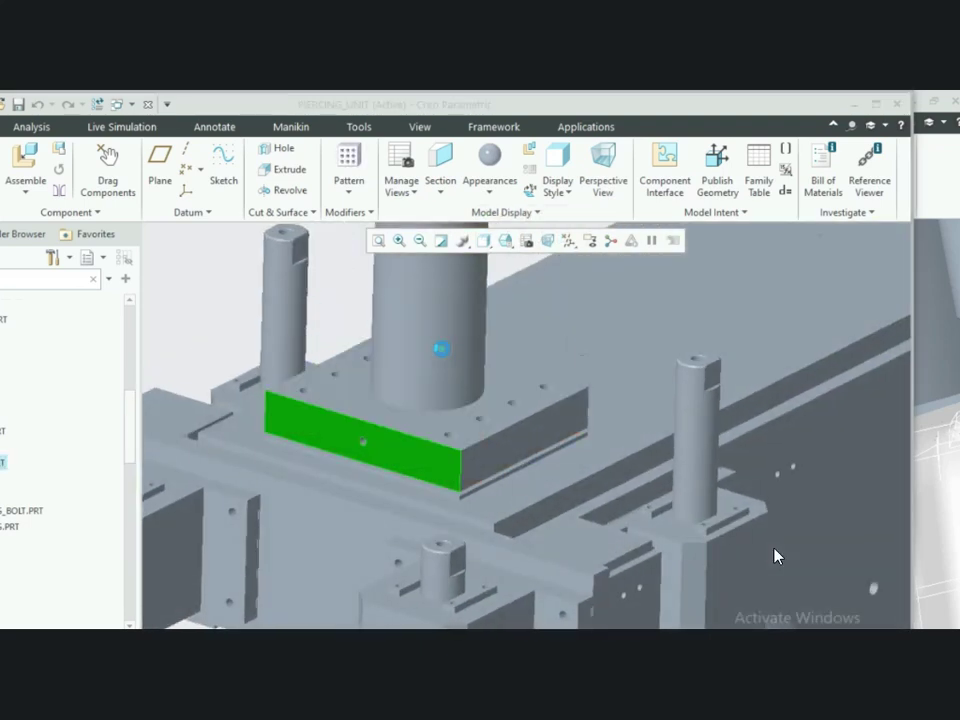
pyautogui.moveTo(433, 423)
pyautogui.mouseDown(button='middle')
pyautogui.moveTo(452, 456)
pyautogui.moveTo(410, 456)
pyautogui.mouseUp(button='middle')
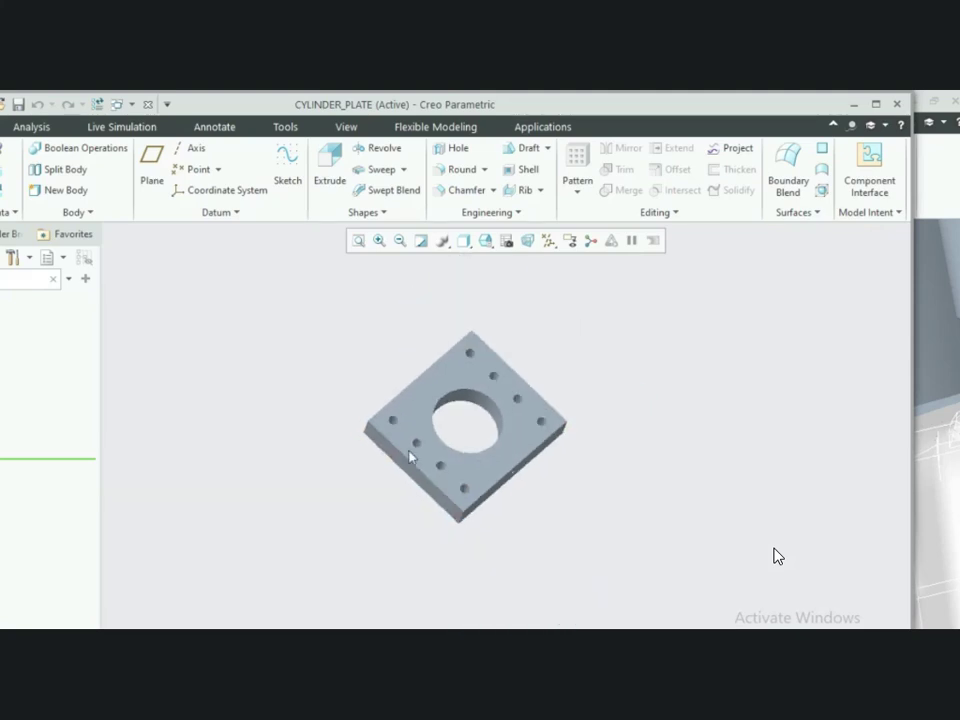
pyautogui.click(150, 106)
# Dismiss the notifications and review the complete piercing unit with its cylinder, guide rods and C-shaped frame
pyautogui.scroll(-3, 450, 456)
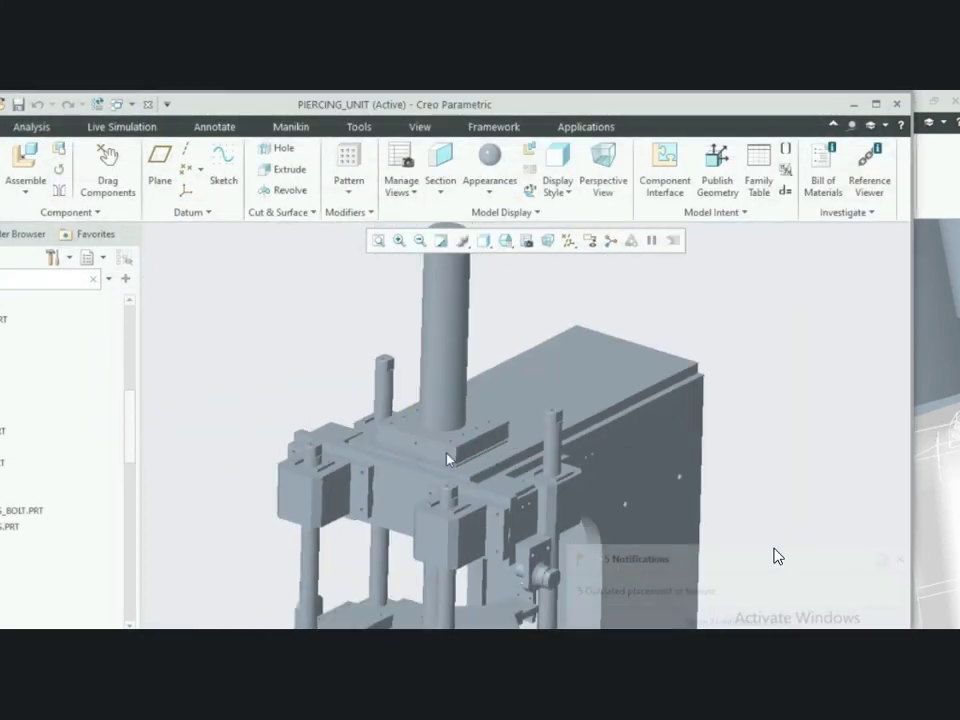
pyautogui.moveTo(445, 465); pyautogui.dragTo(471, 467, button='middle')
pyautogui.scroll(-5, 585, 487)
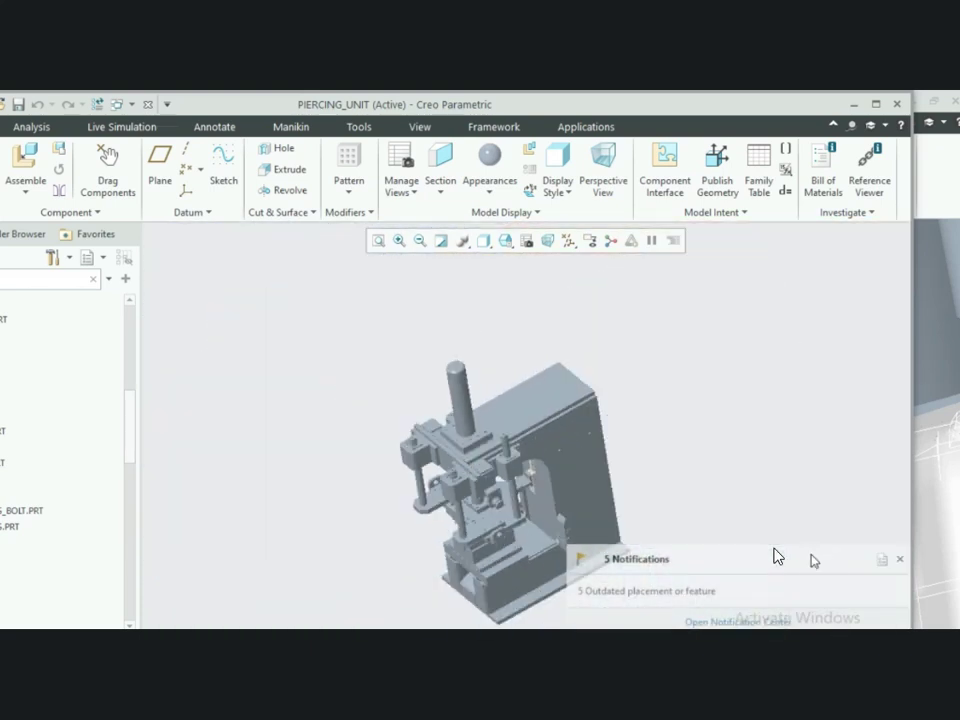
pyautogui.click(900, 560)
pyautogui.click(380, 359)
pyautogui.scroll(3, 438, 463)
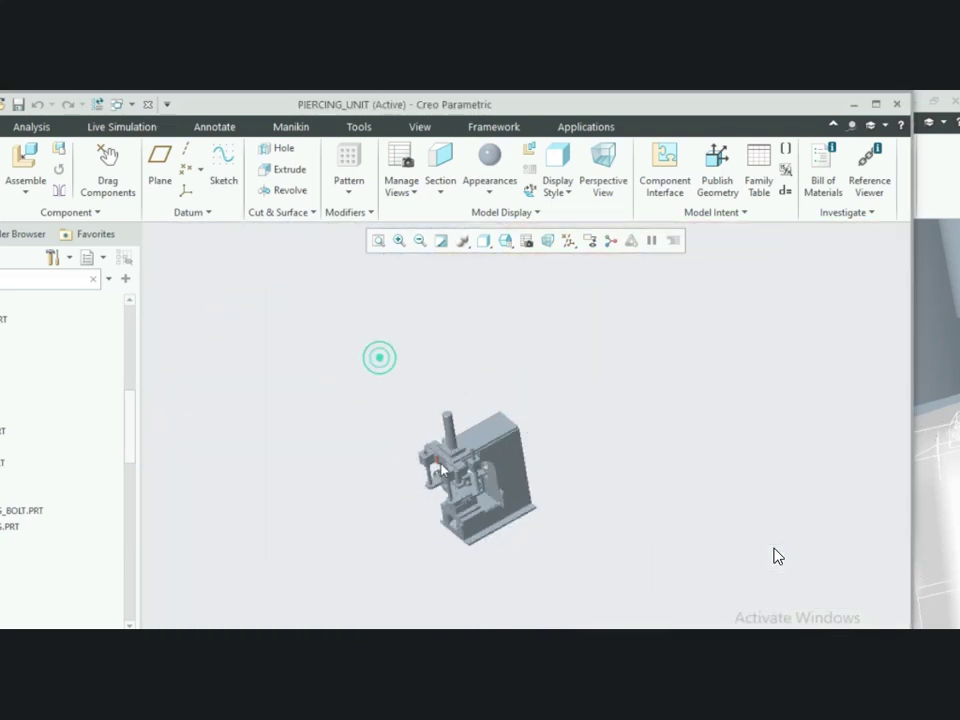
pyautogui.scroll(-3, 460, 500)
pyautogui.moveTo(465, 490); pyautogui.dragTo(530, 460, button='middle')
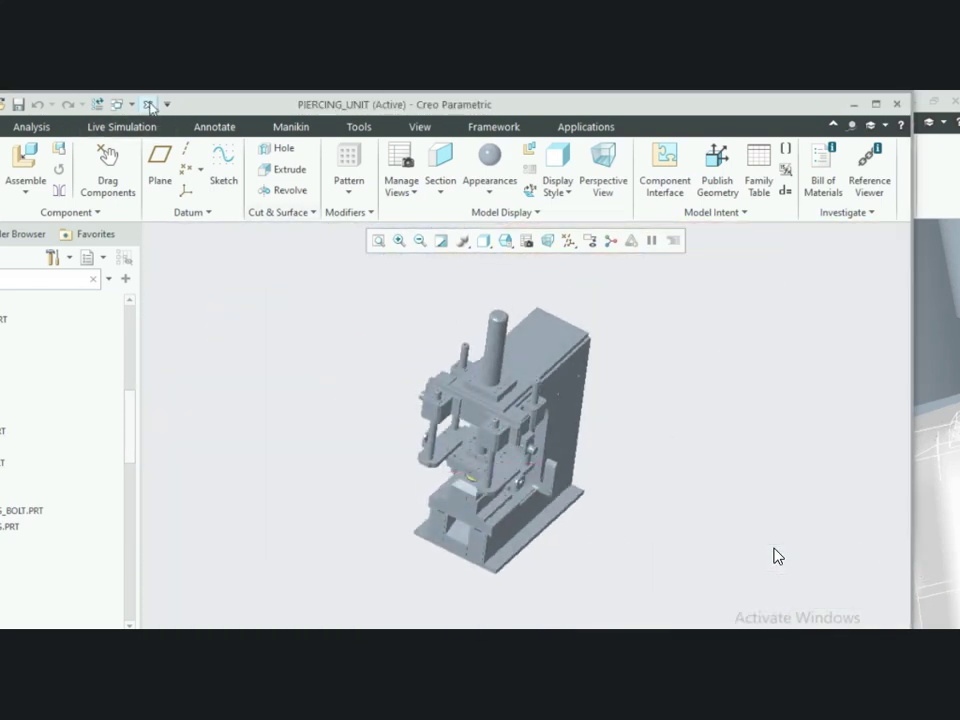
# Close the piercing unit's window and review the complete piercing jig assembly from the side, front and an angled view
pyautogui.click(150, 106)
pyautogui.scroll(-5, 465, 435)
pyautogui.moveTo(428, 418)
pyautogui.mouseDown(button='middle')
pyautogui.moveTo(495, 394)
pyautogui.moveTo(531, 411)
pyautogui.moveTo(557, 403)
pyautogui.moveTo(530, 410)
pyautogui.mouseUp(button='middle')
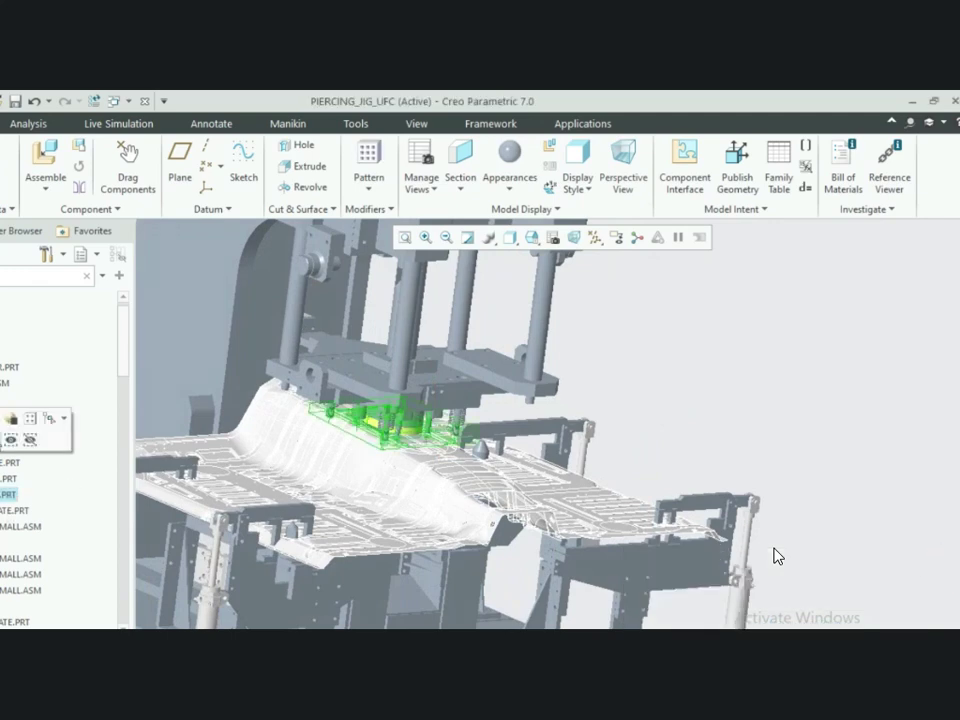
pyautogui.moveTo(658, 327)
pyautogui.mouseDown(button='middle')
pyautogui.moveTo(656, 319)
pyautogui.moveTo(456, 444)
pyautogui.moveTo(415, 425)
pyautogui.moveTo(510, 417)
pyautogui.moveTo(489, 467)
pyautogui.moveTo(452, 472)
pyautogui.mouseUp(button='middle')
pyautogui.scroll(5, 453, 472)
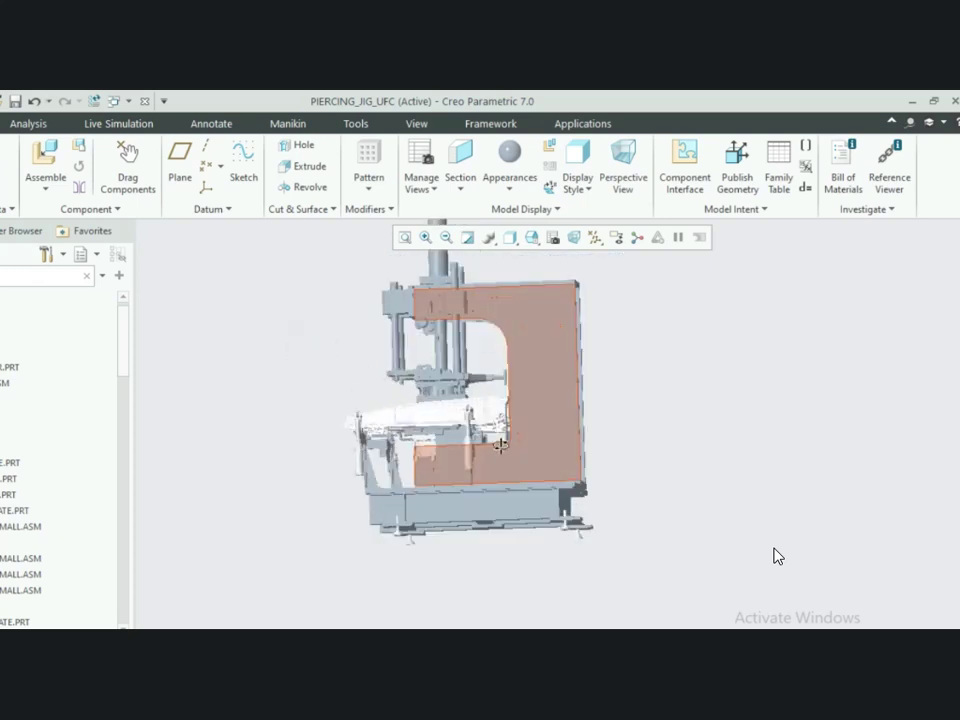
pyautogui.moveTo(499, 464); pyautogui.dragTo(499, 455, button='middle')
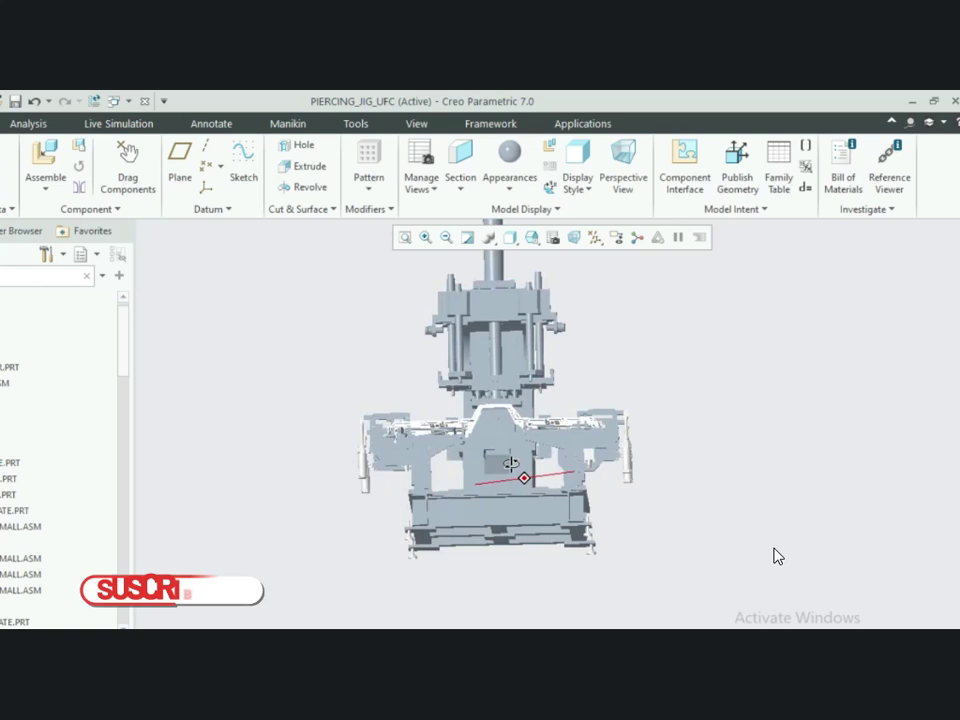
pyautogui.moveTo(602, 483); pyautogui.dragTo(508, 466, button='middle')
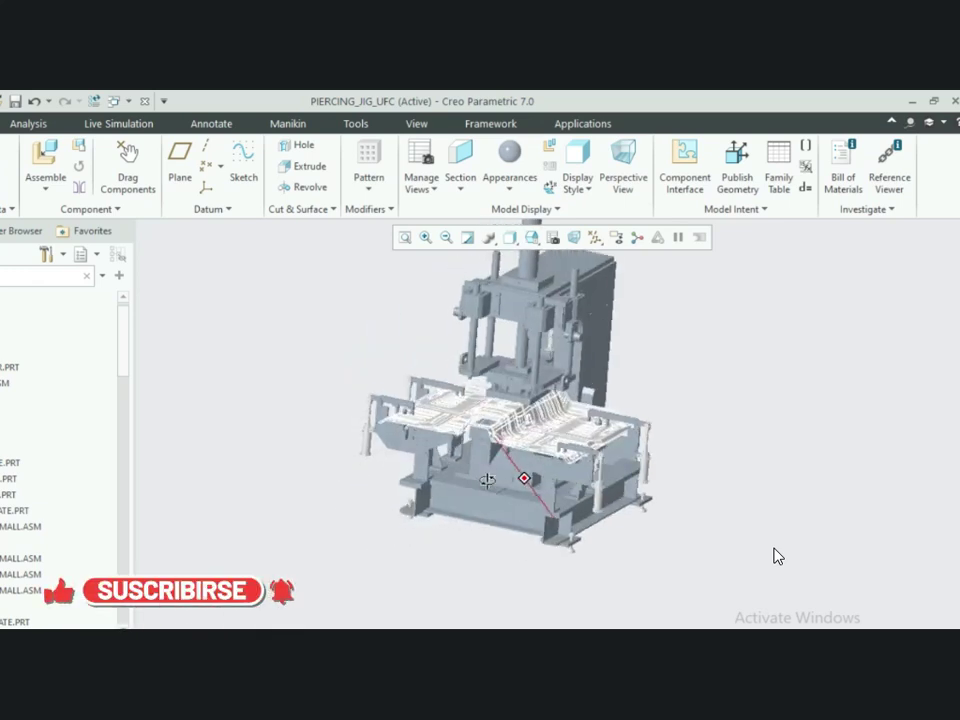
pyautogui.moveTo(528, 508); pyautogui.dragTo(480, 527, button='middle')
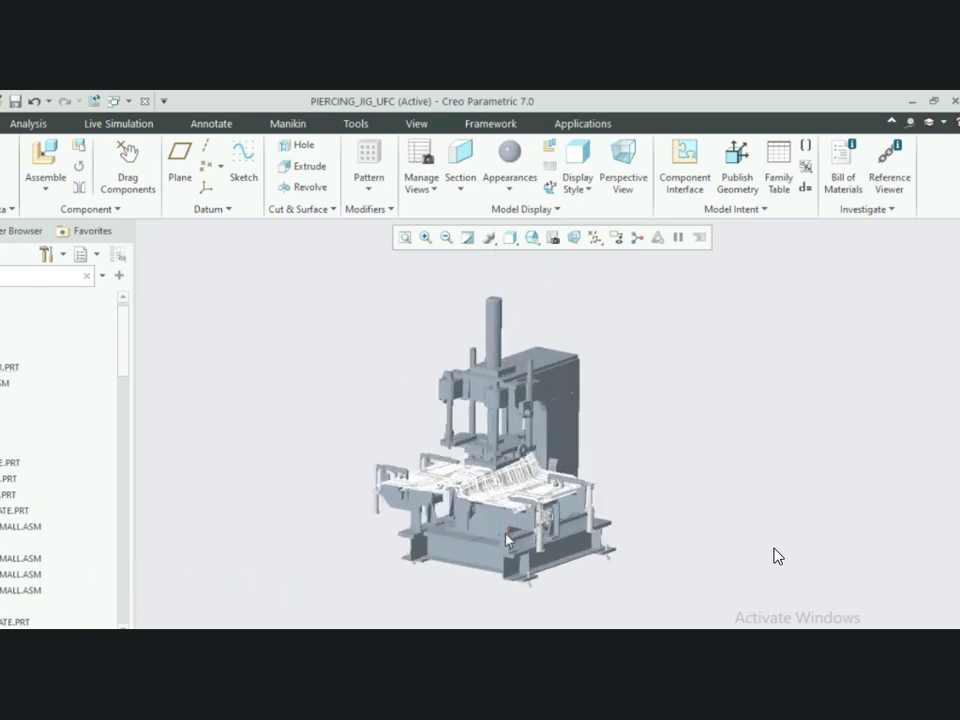